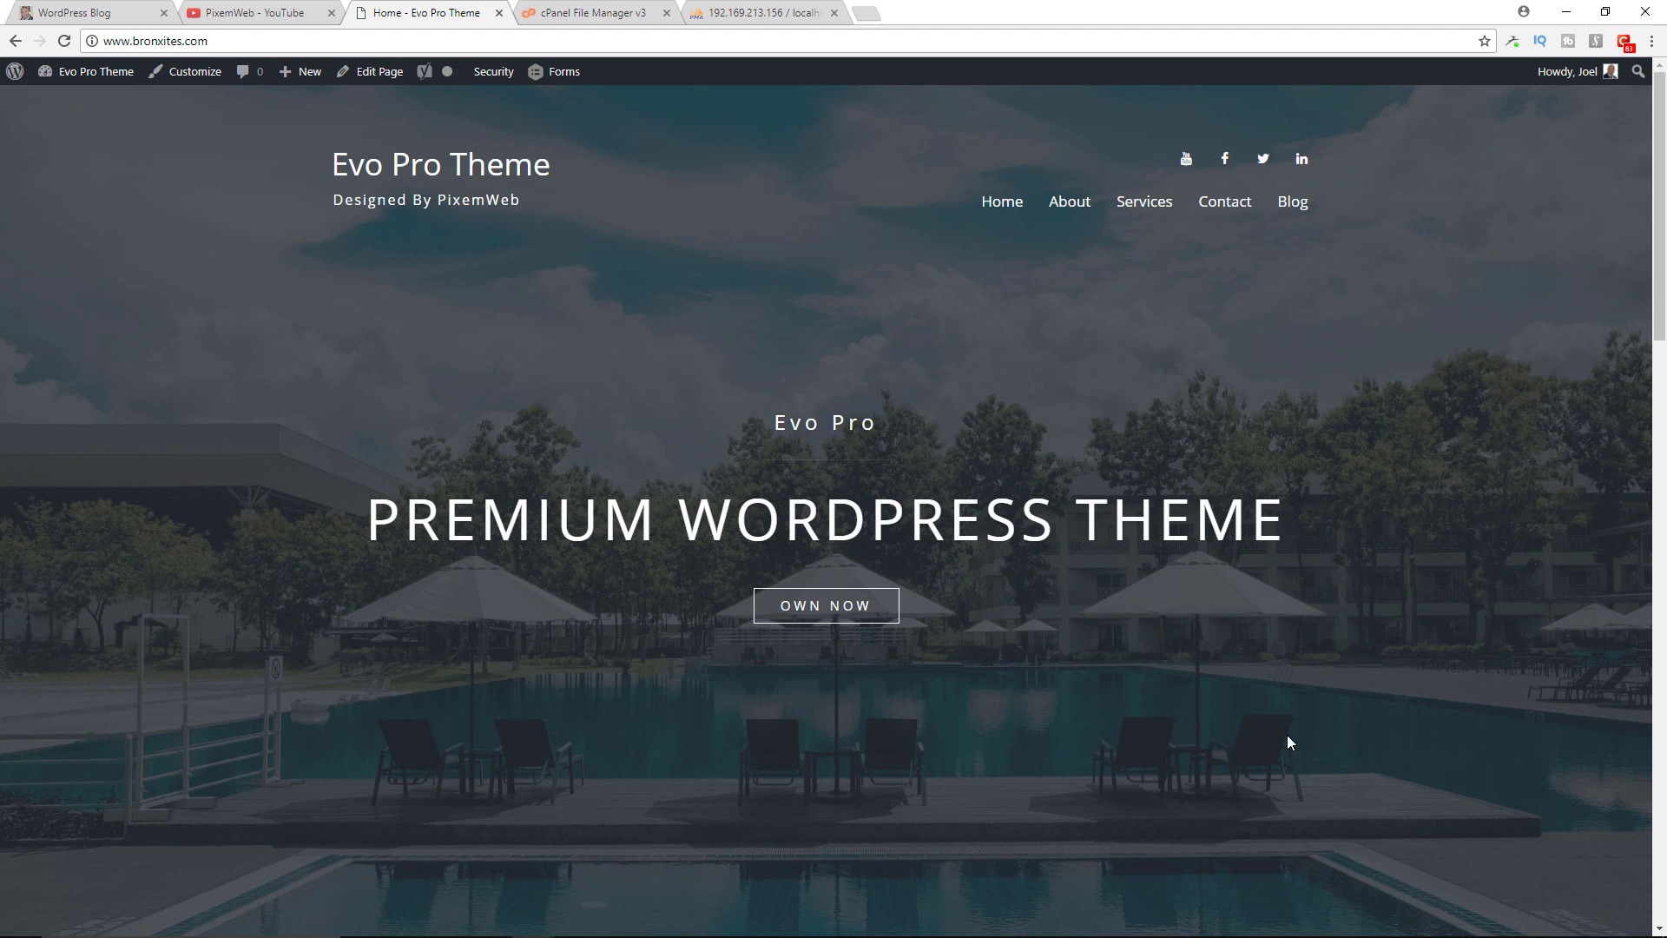
# Step: Scroll down through the Evo Pro homepage and back up to the top
pyautogui.scroll(-3, 1287, 742)
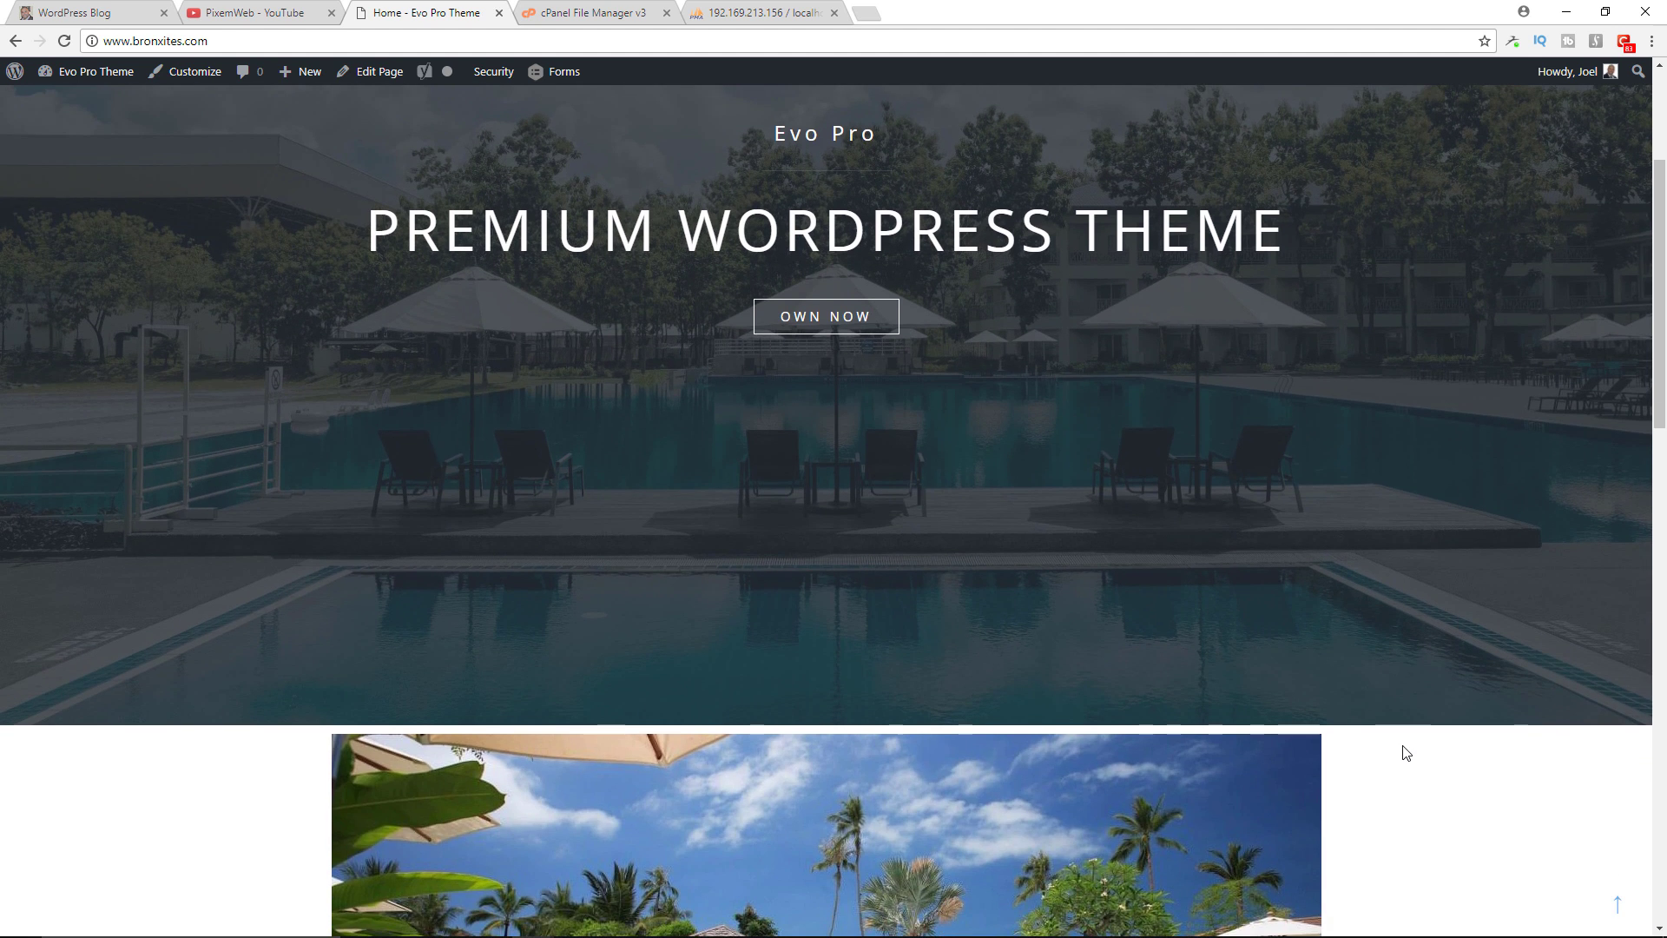
pyautogui.scroll(-10, 1406, 753)
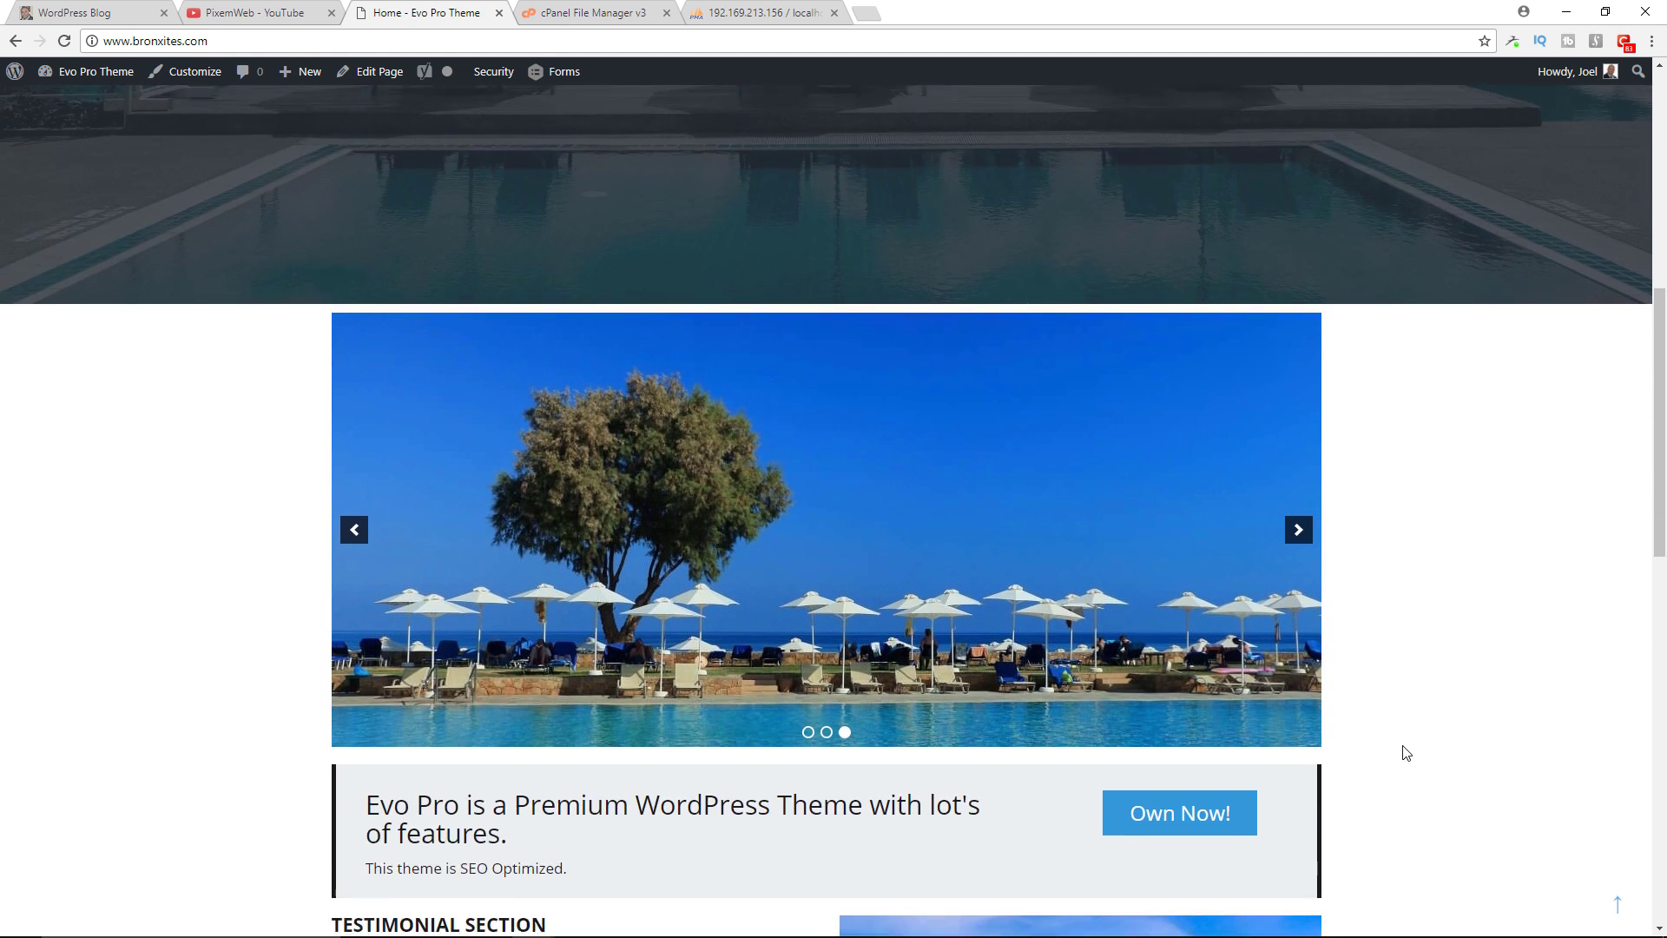
pyautogui.scroll(-6, 1406, 753)
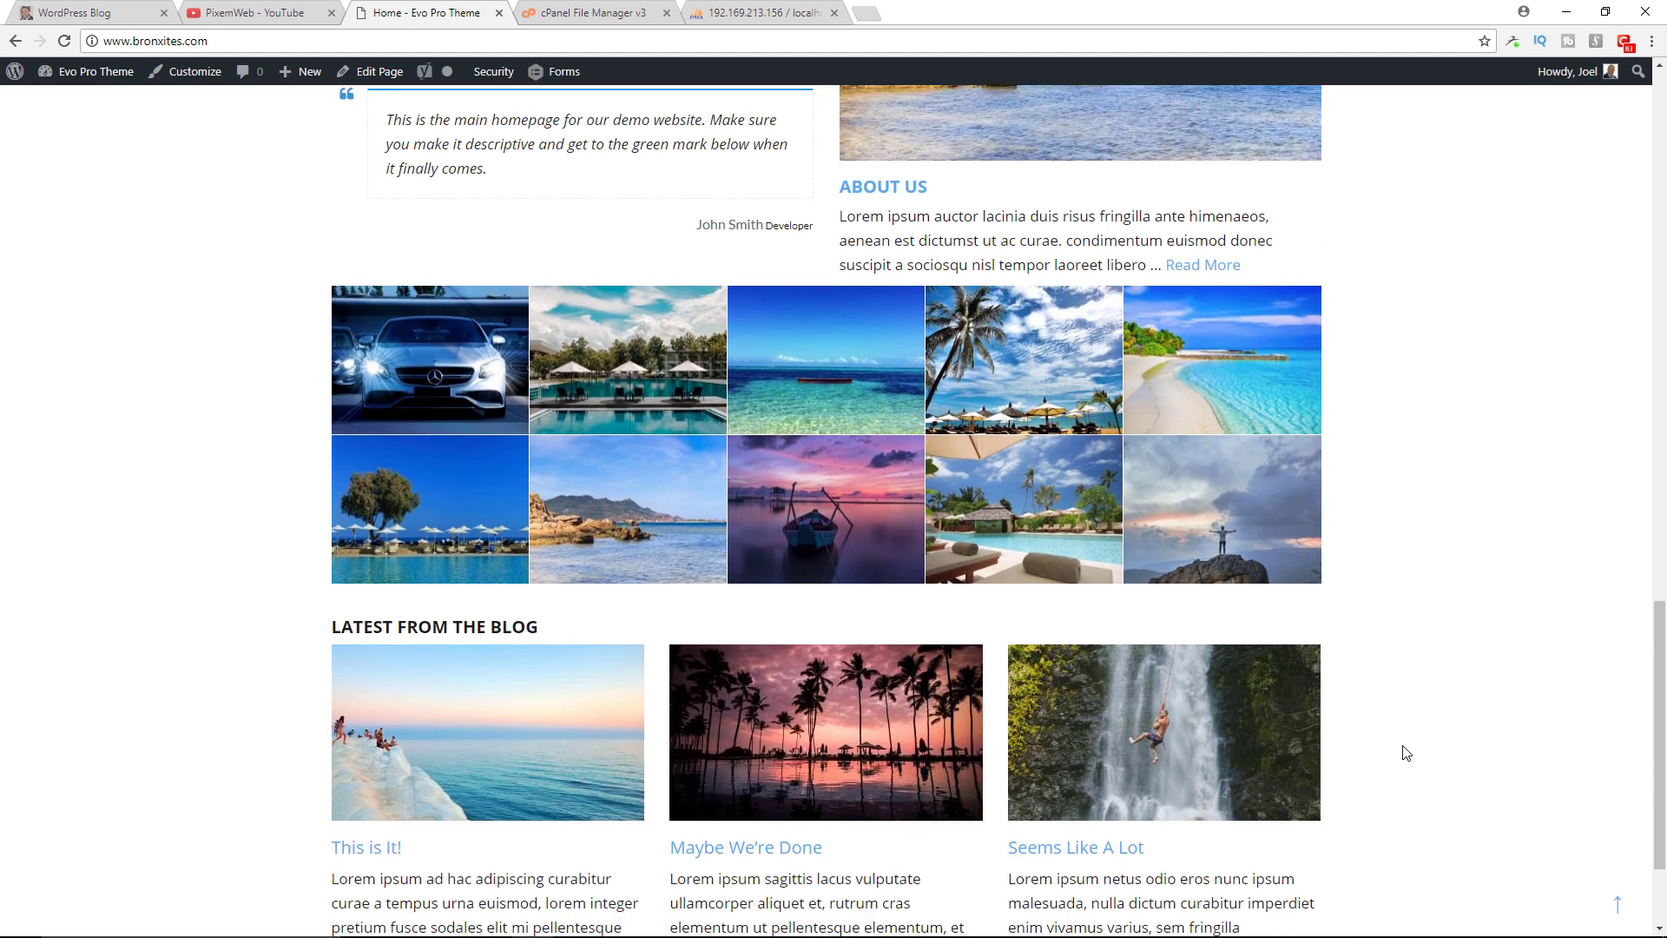
pyautogui.scroll(10, 1407, 753)
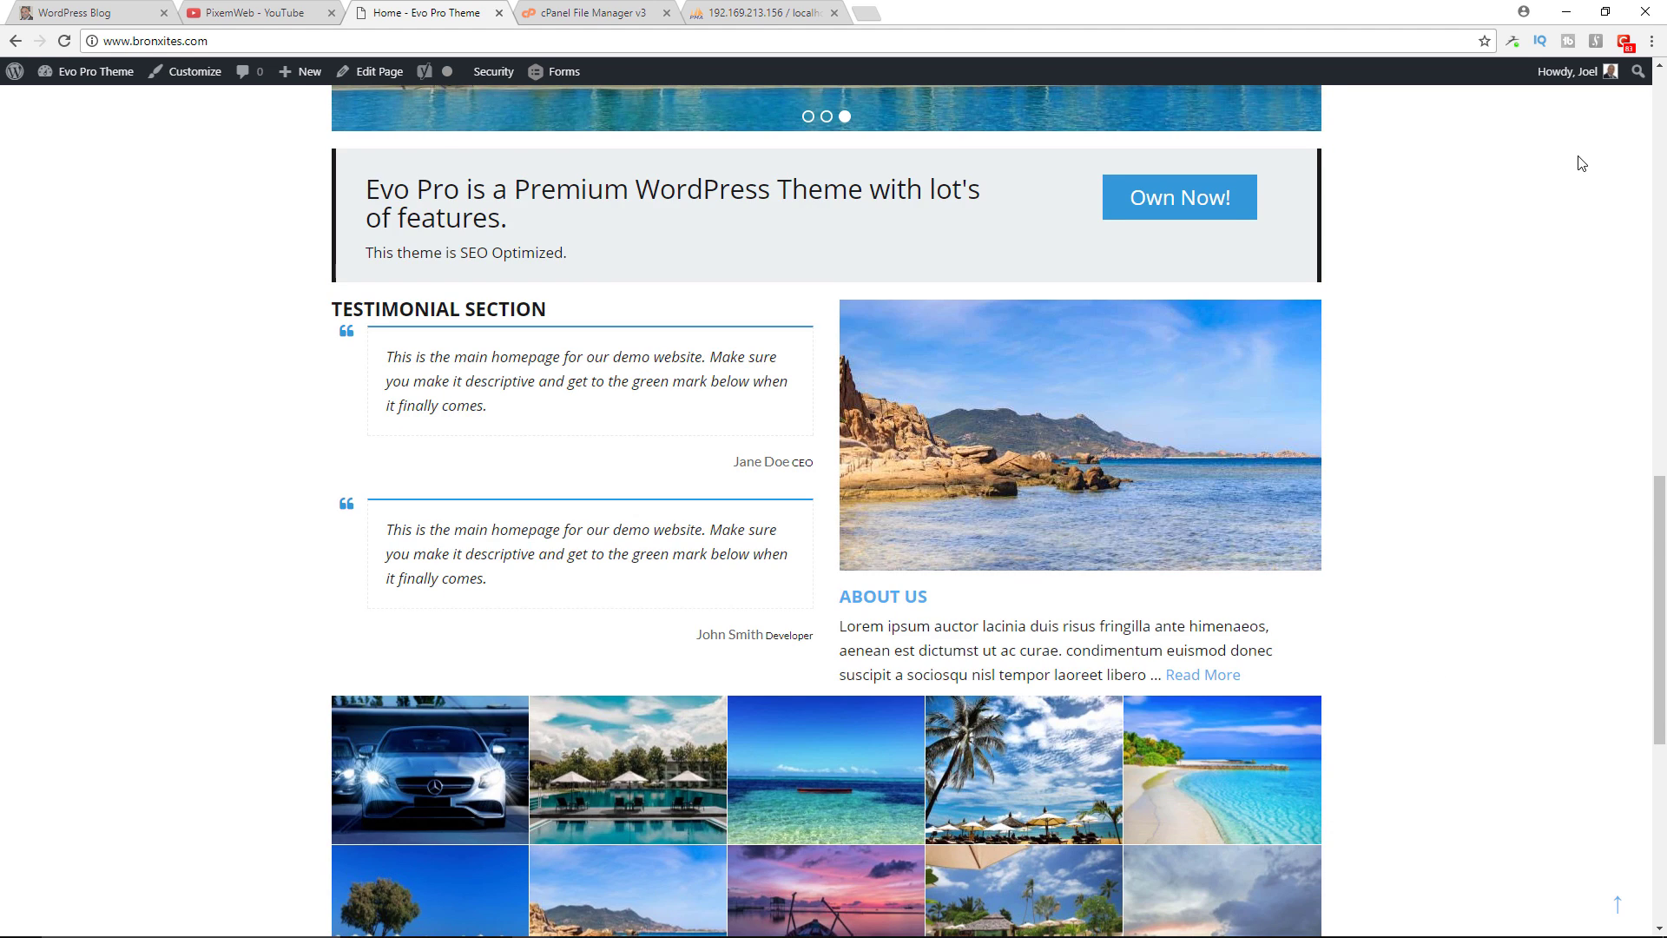
pyautogui.scroll(9, 1491, 434)
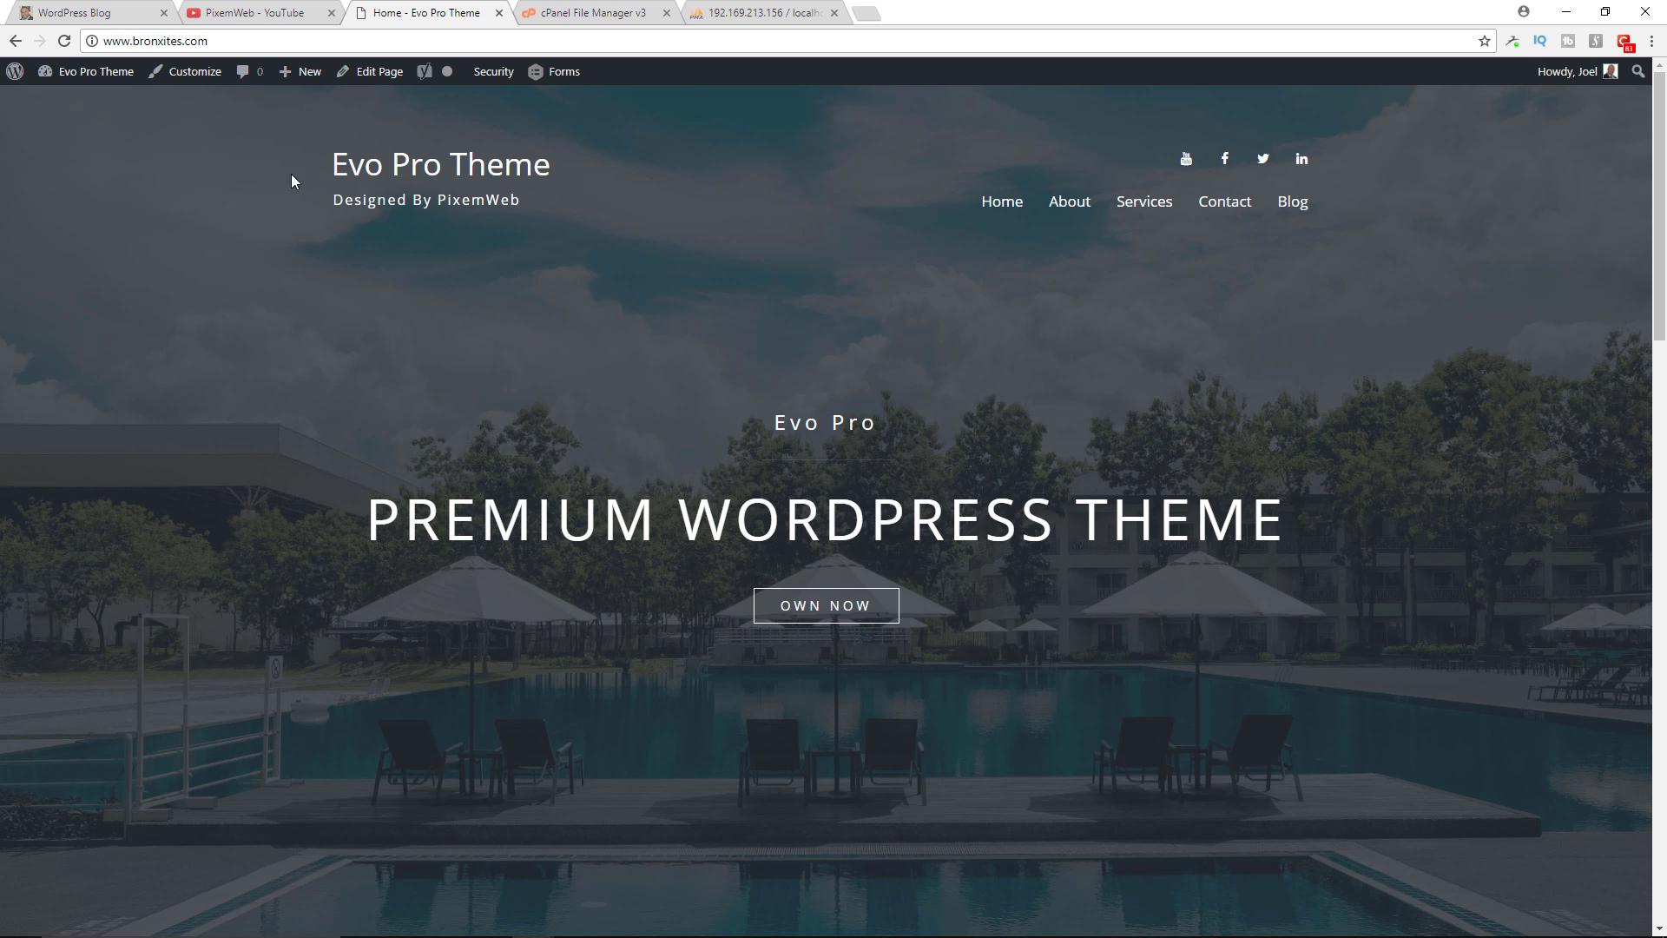
# Step: In File Manager, open .htaccess in the editor to review its code, then open wp-content
pyautogui.click(592, 13)
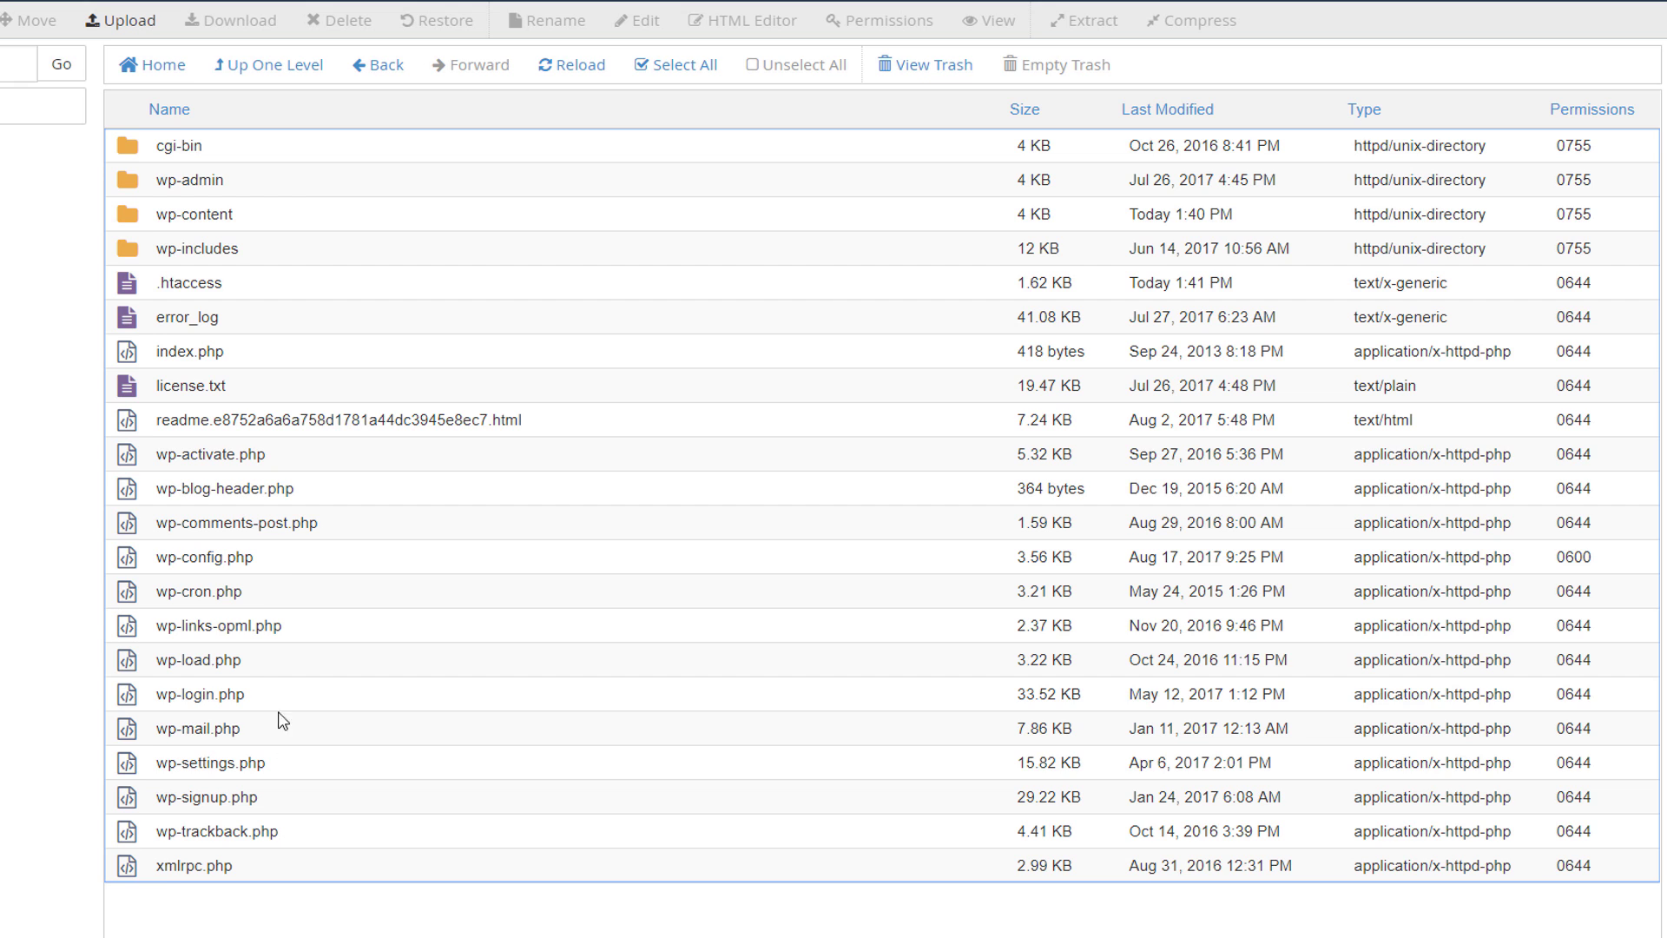
pyautogui.click(187, 282)
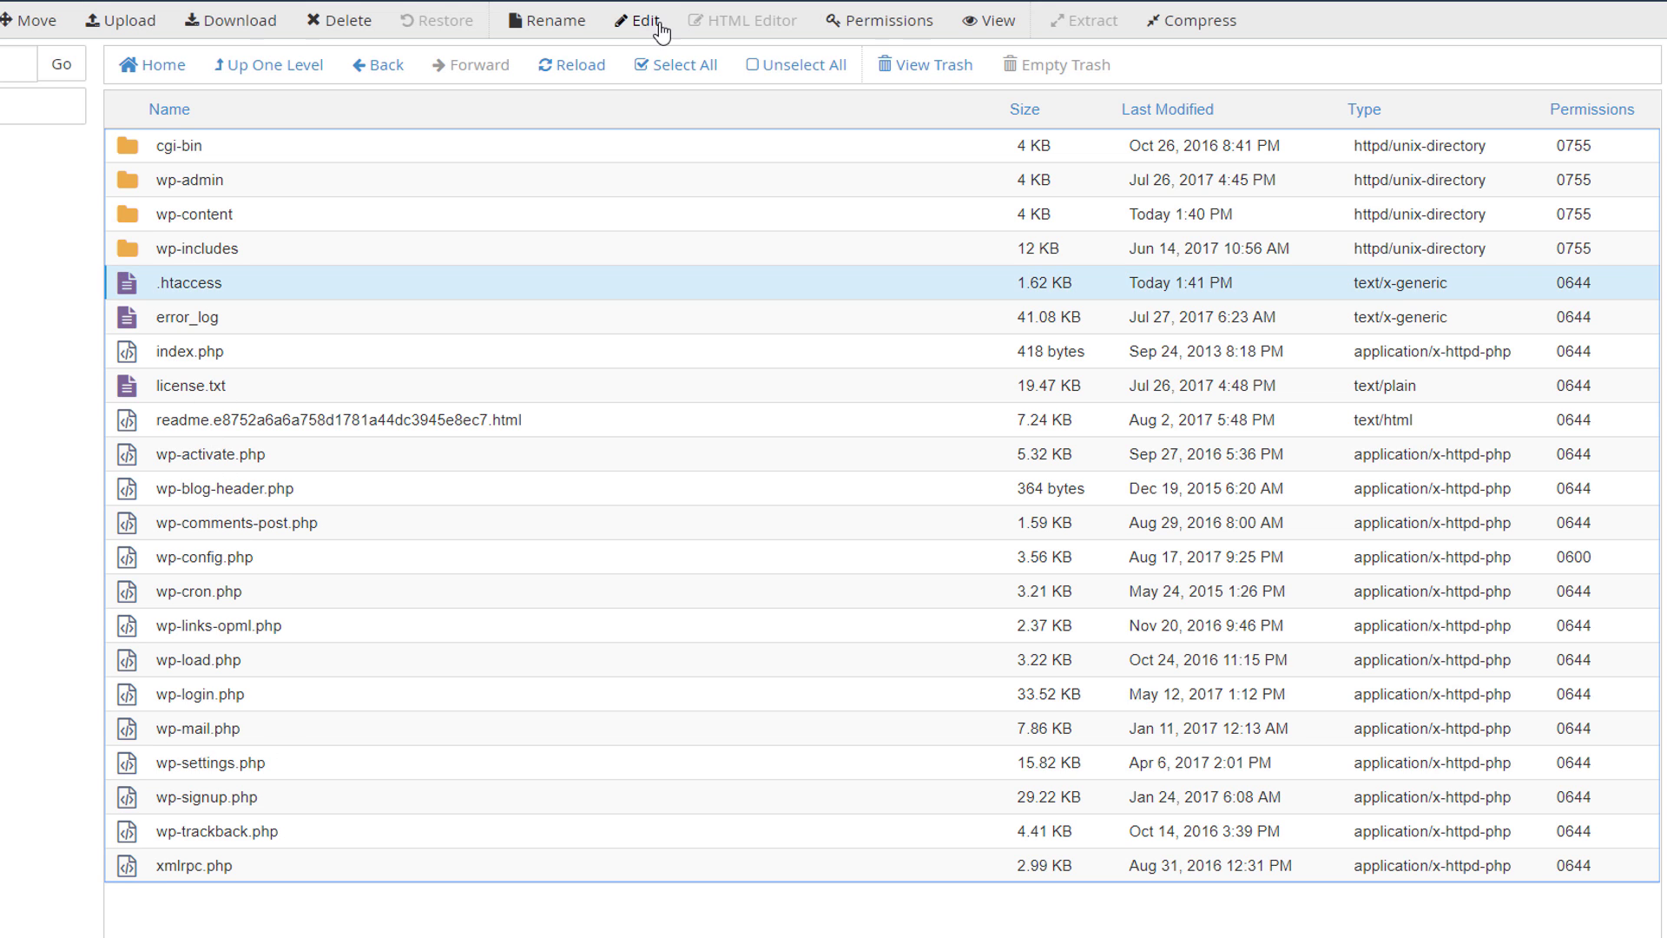
pyautogui.click(647, 22)
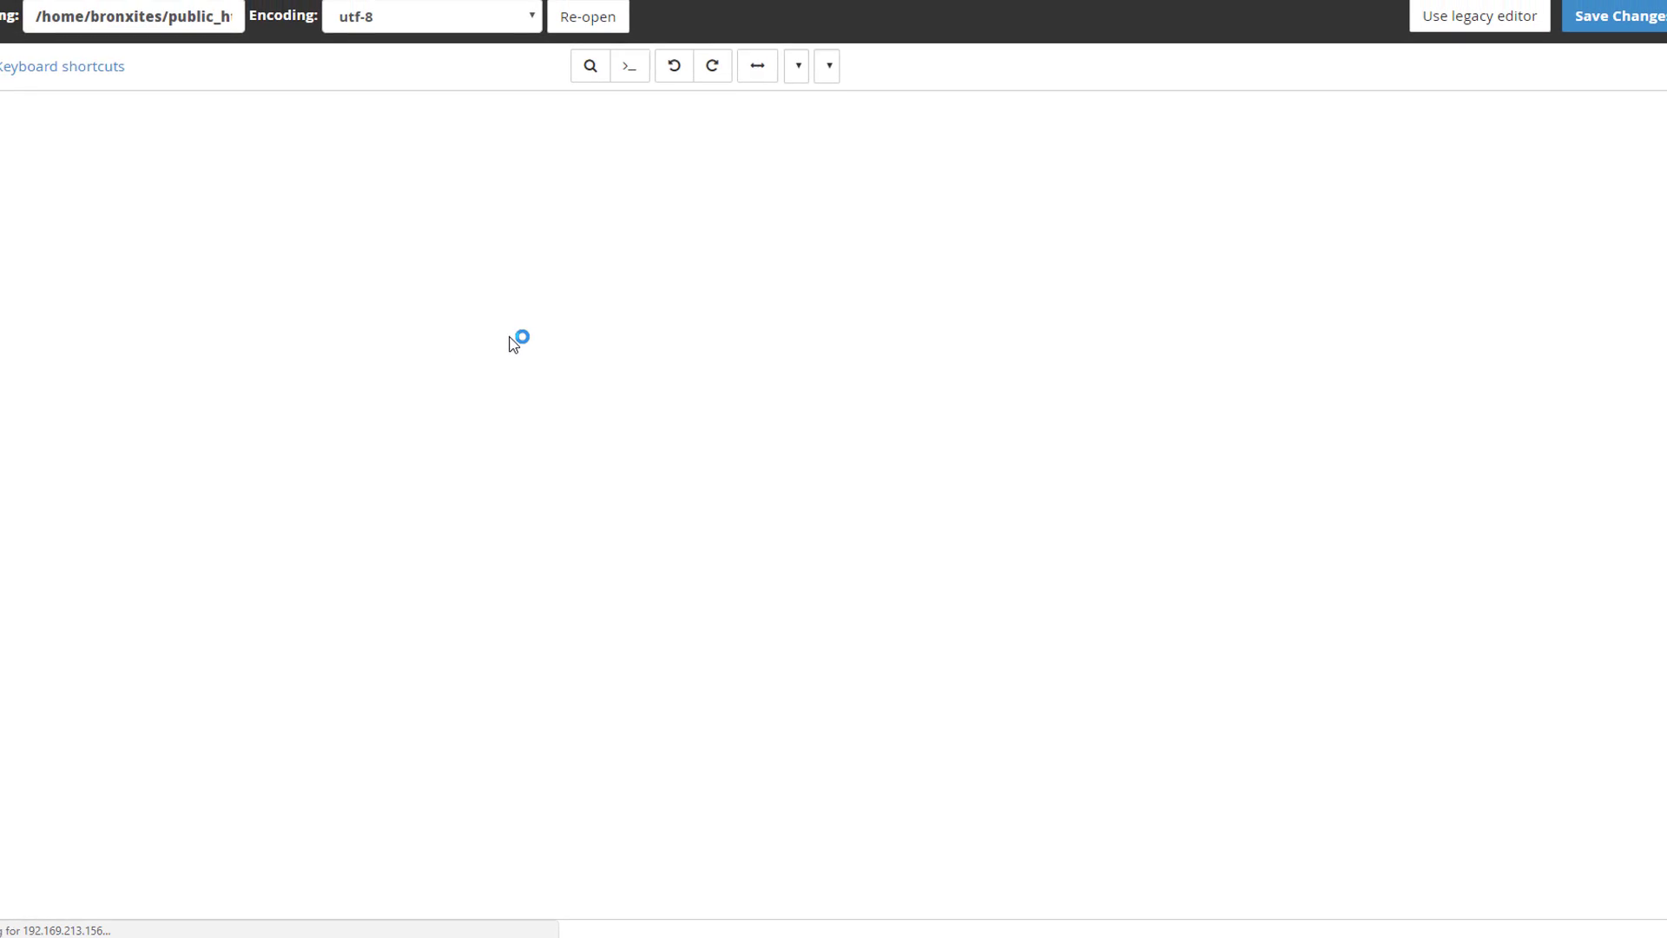
pyautogui.scroll(-3, 547, 382)
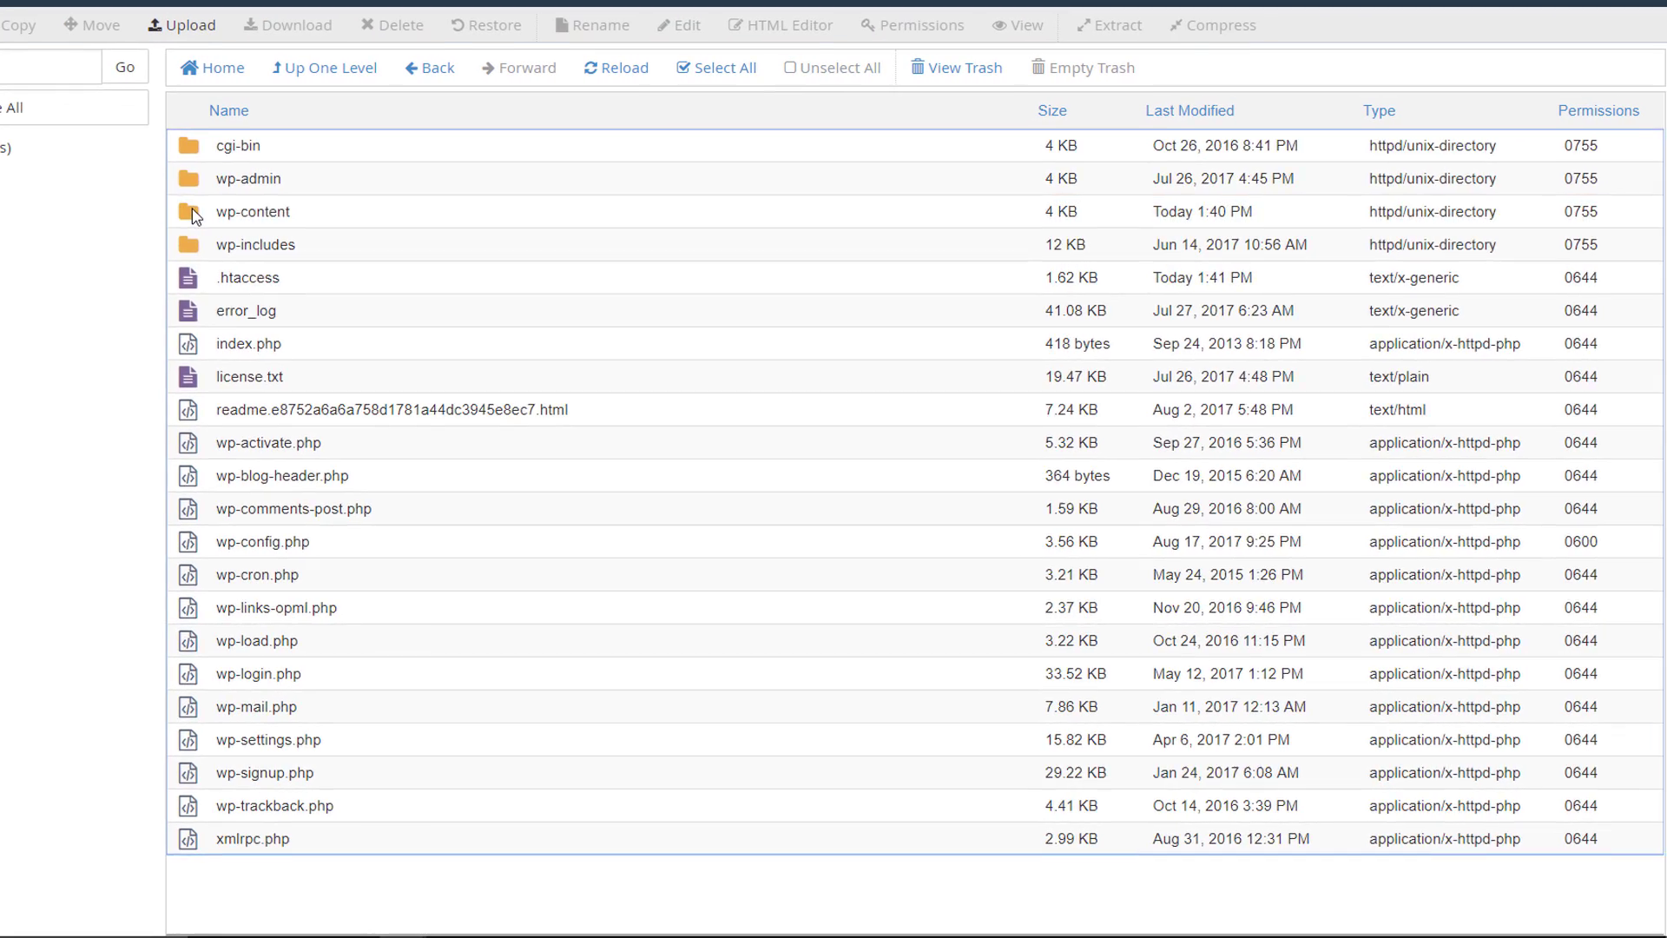
pyautogui.doubleClick(246, 208)
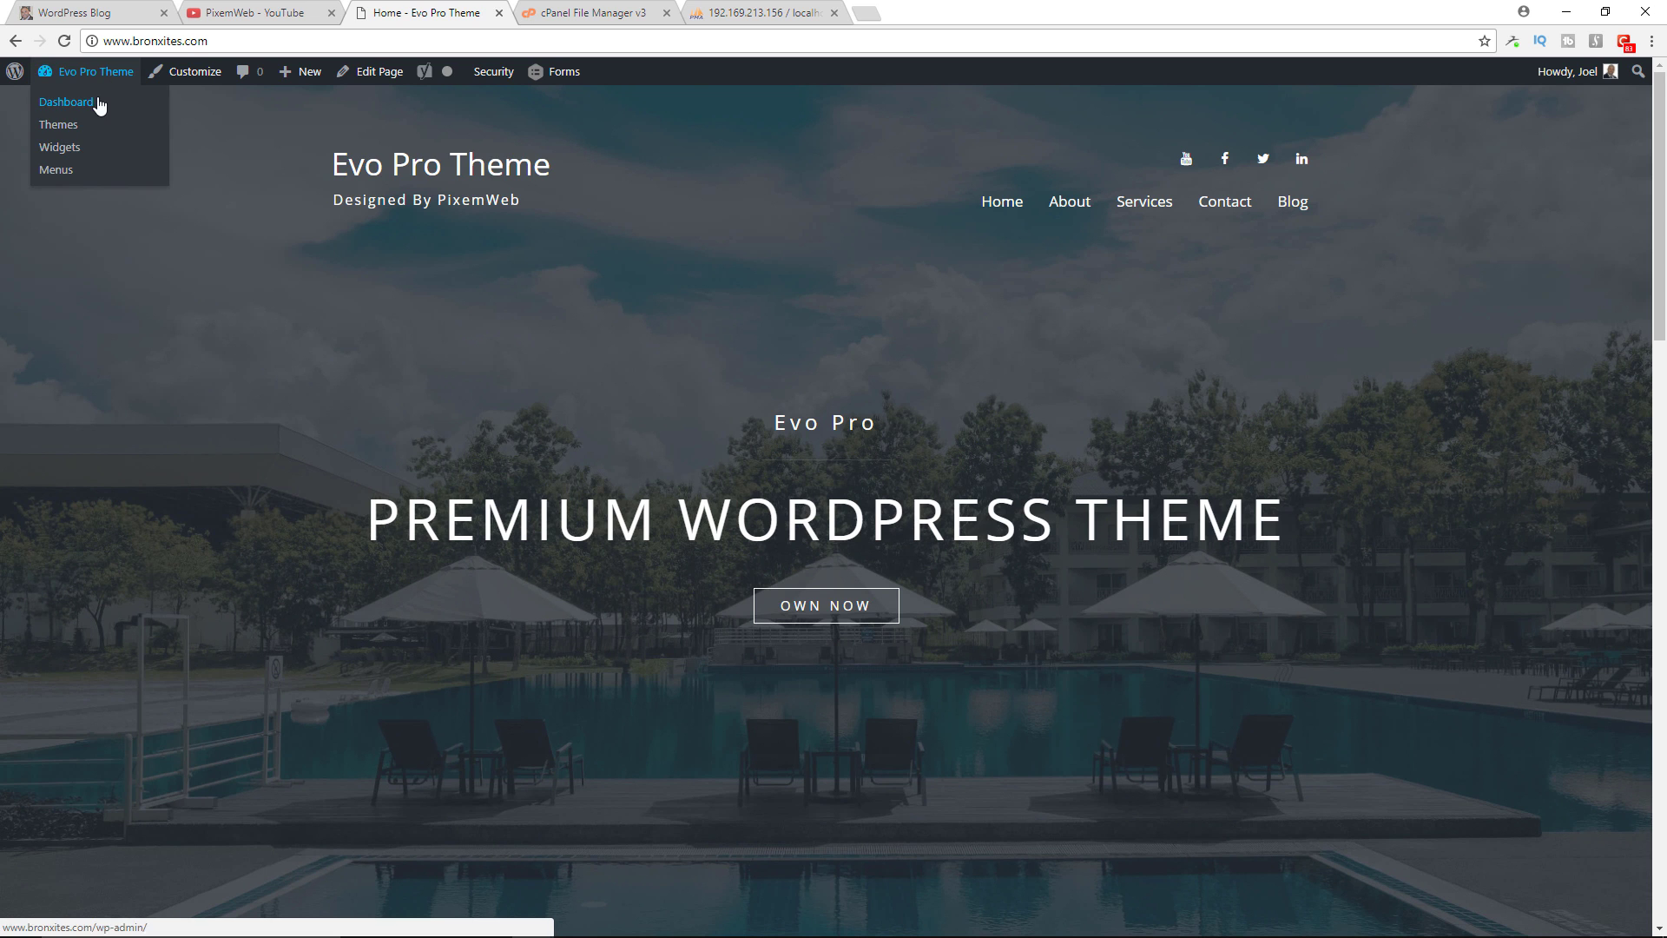
# Step: Search plugins for 'wordfence', then install and activate Wordfence Security
pyautogui.click(104, 107)
pyautogui.moveTo(116, 466)
pyautogui.click(173, 481)
pyautogui.write('wordfence')
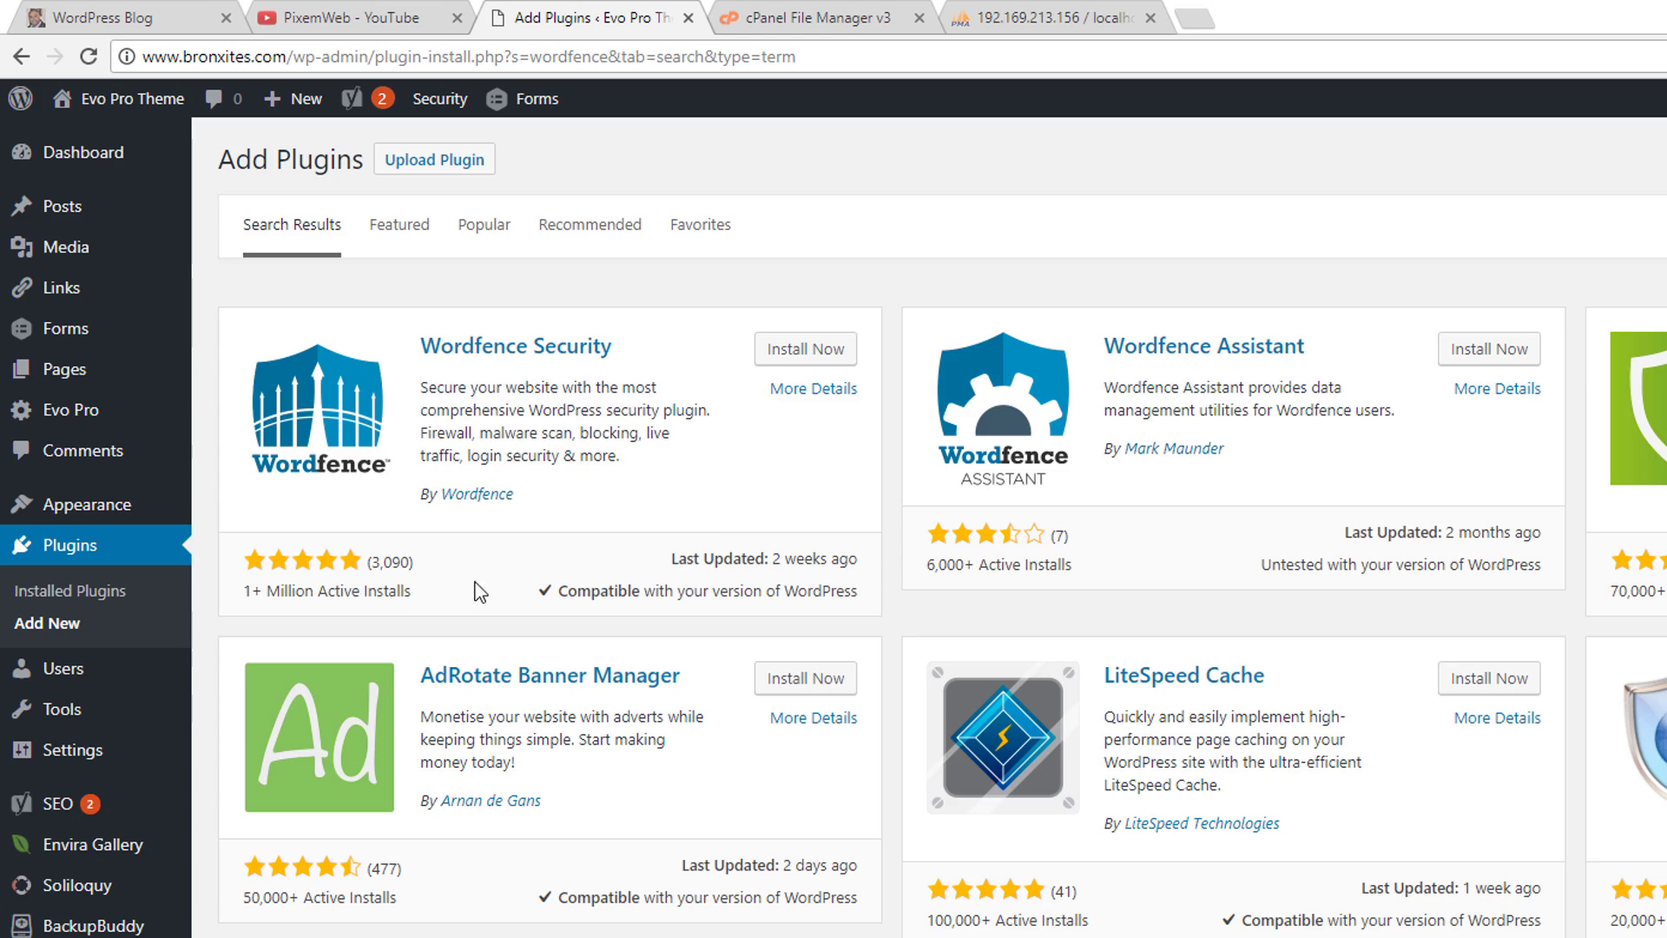
pyautogui.click(806, 349)
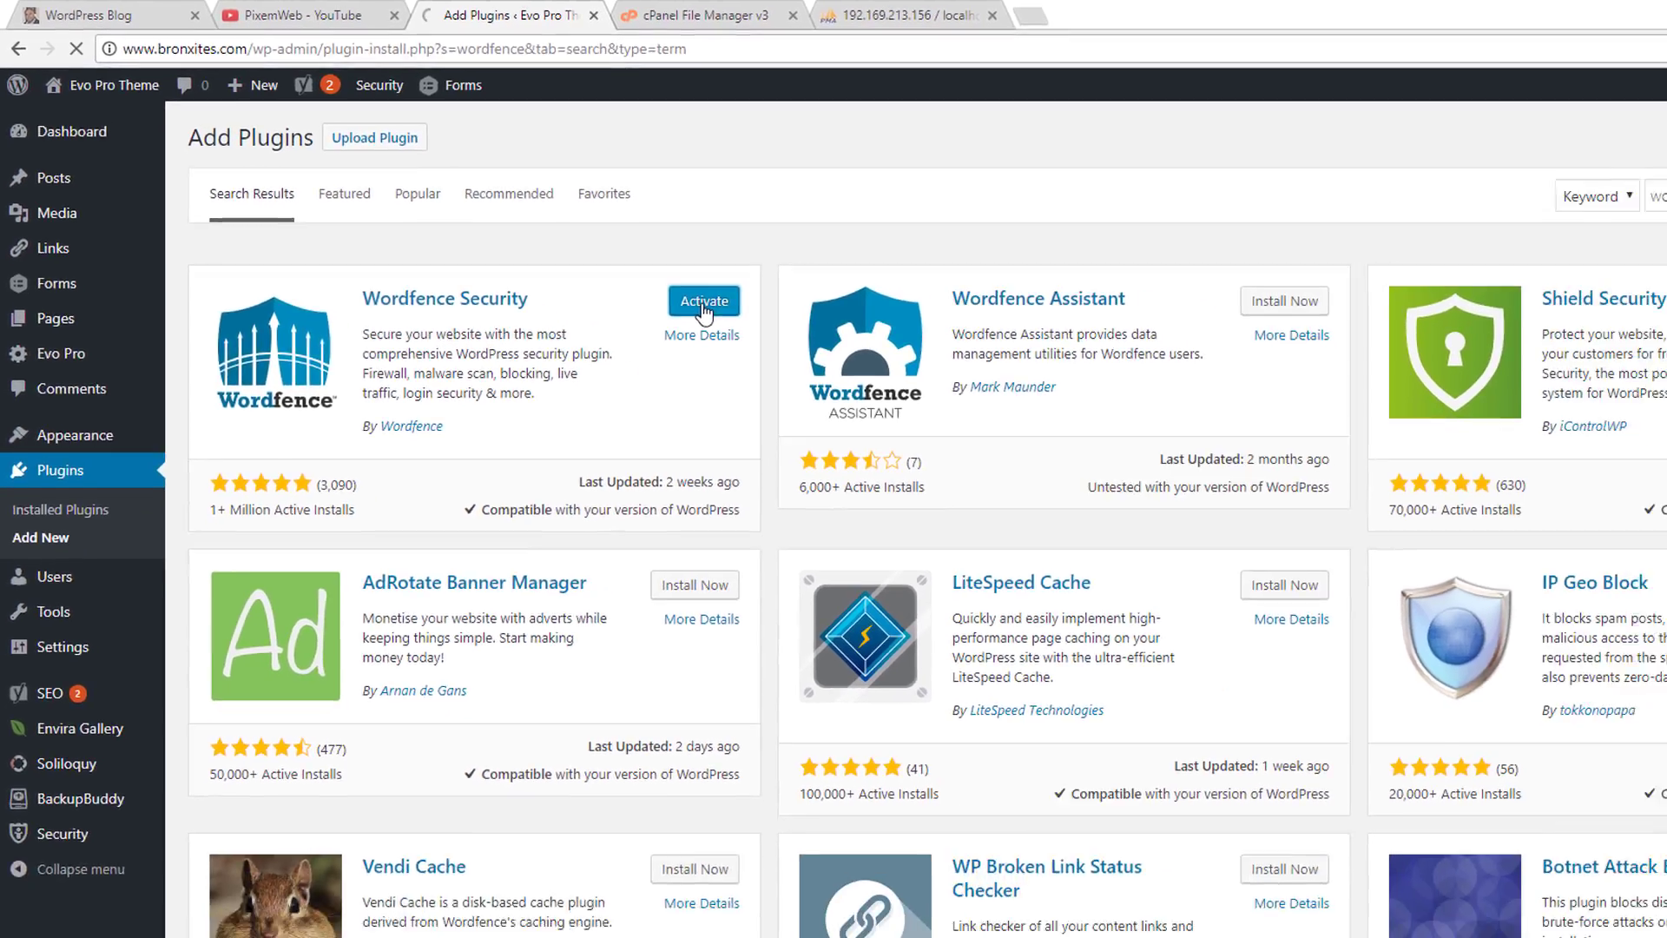
pyautogui.click(812, 352)
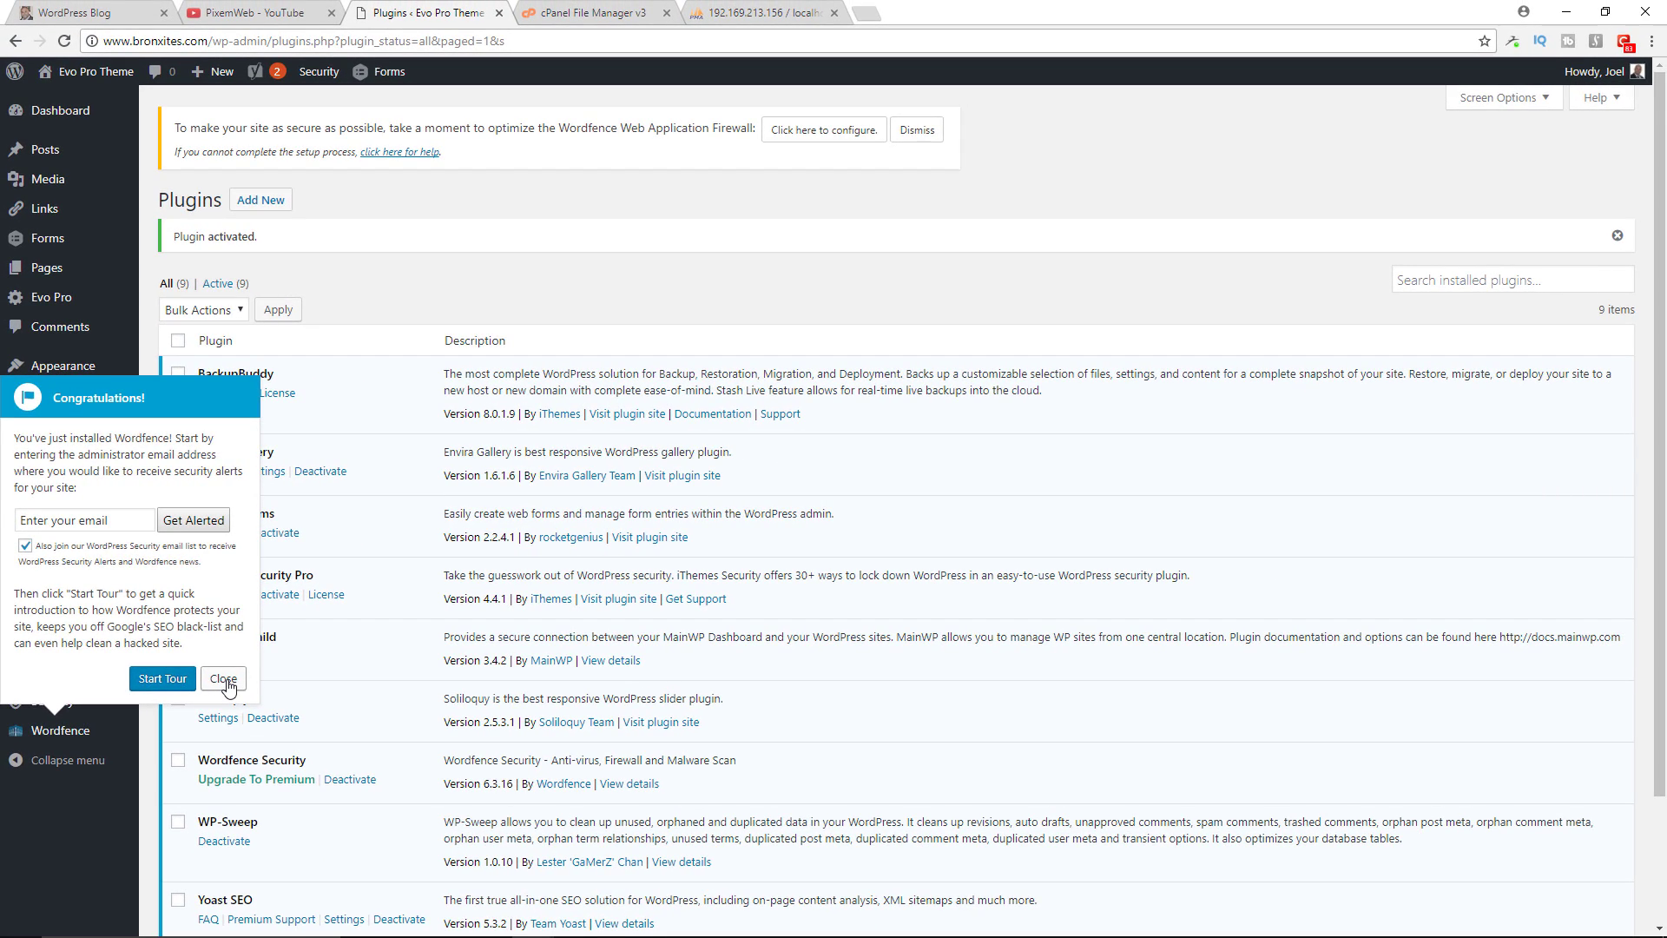
# Step: Install the Wordfence firewall for Apache + suPHP after downloading a .htaccess backup
pyautogui.click(224, 679)
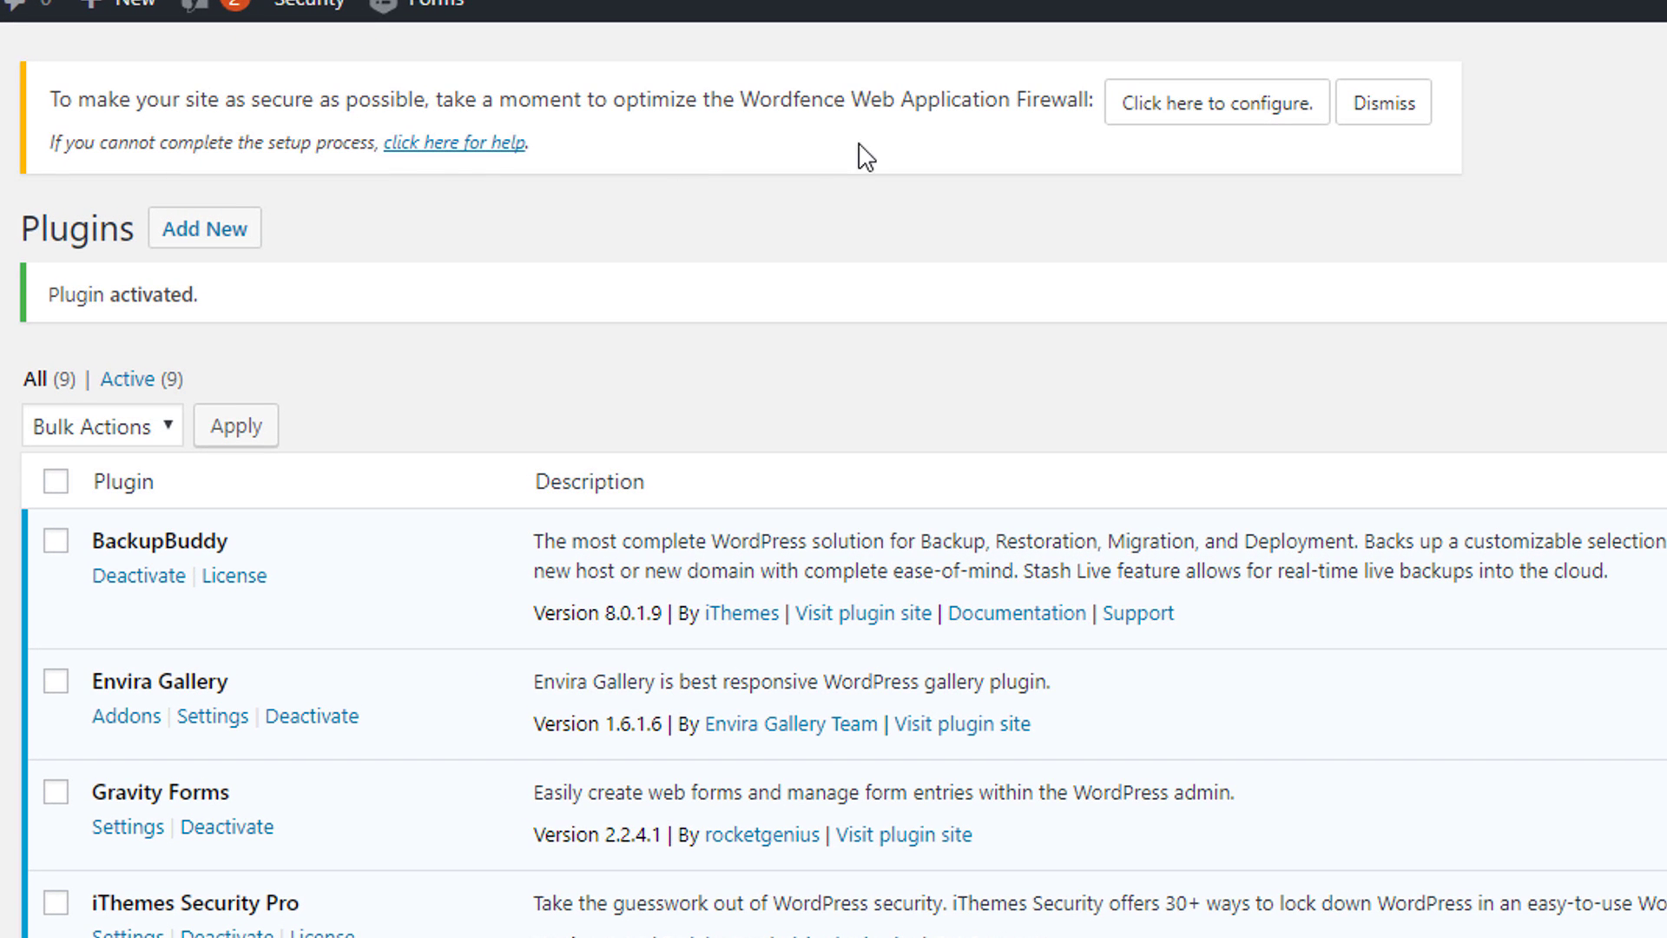
pyautogui.click(1203, 101)
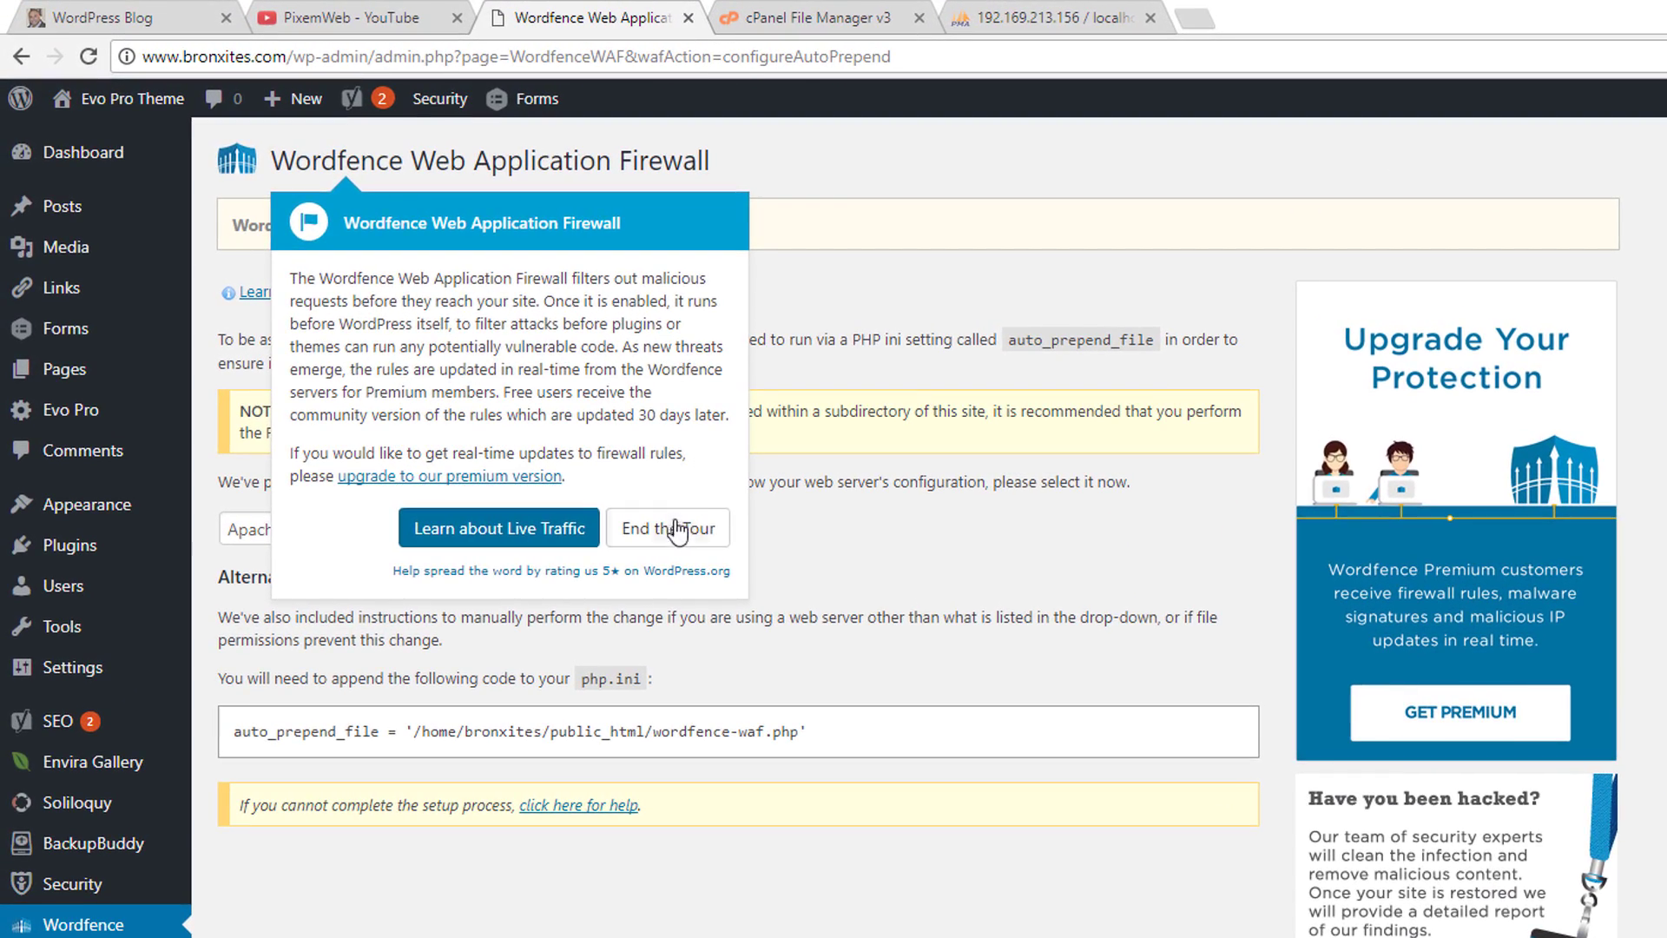
pyautogui.click(512, 404)
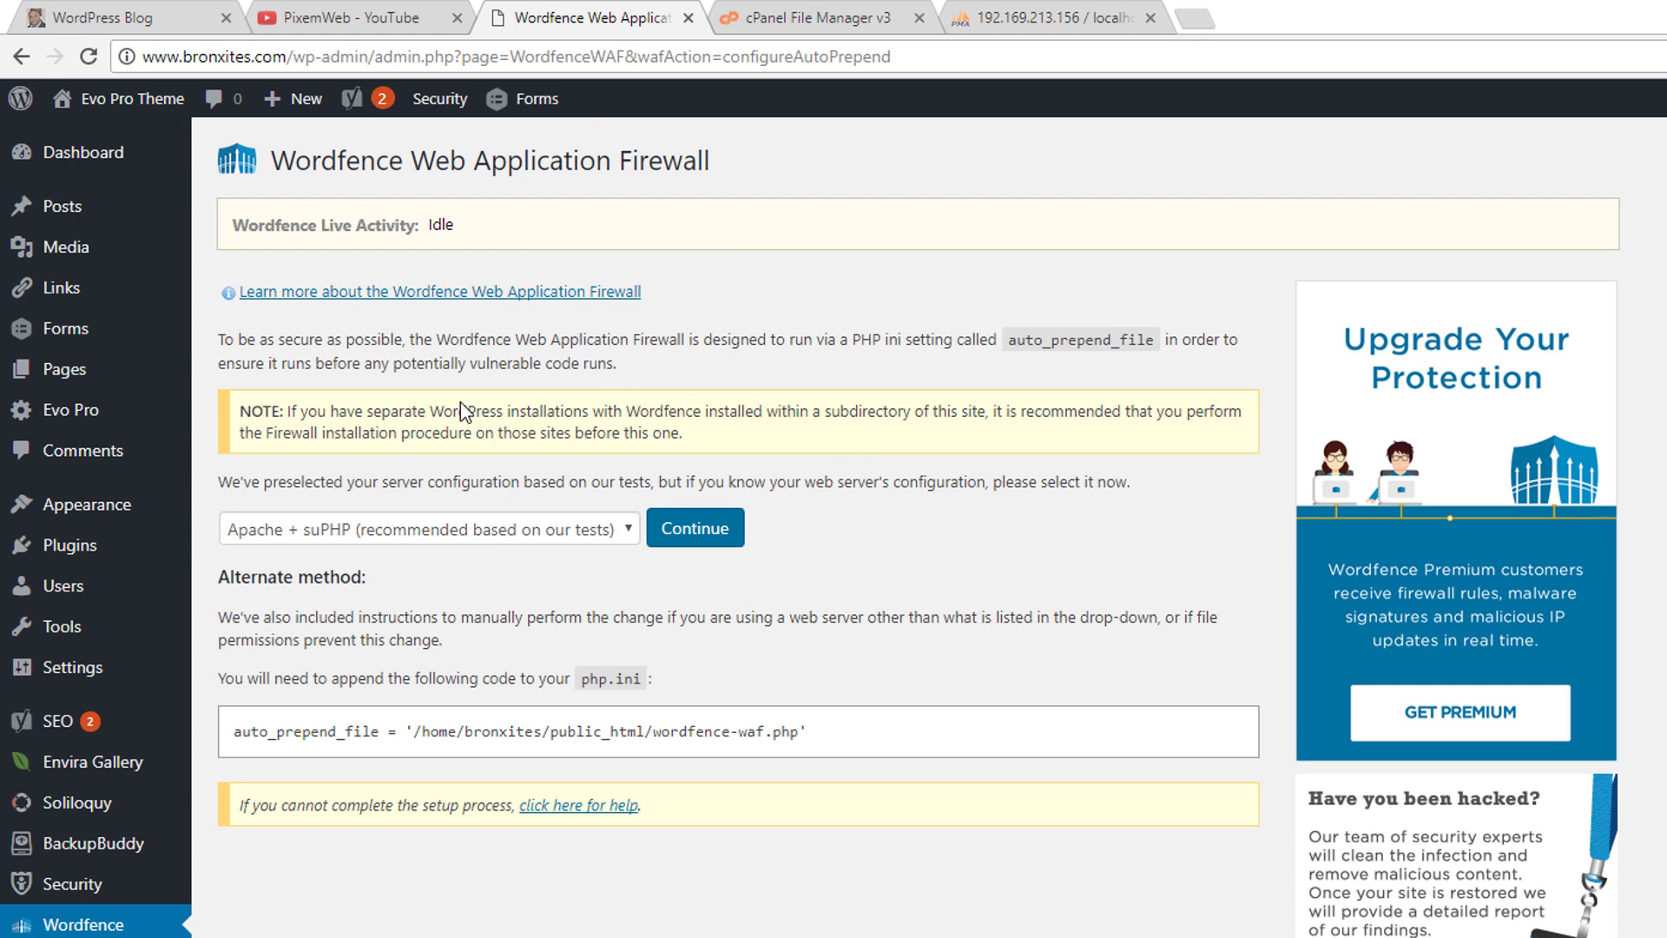
pyautogui.click(705, 529)
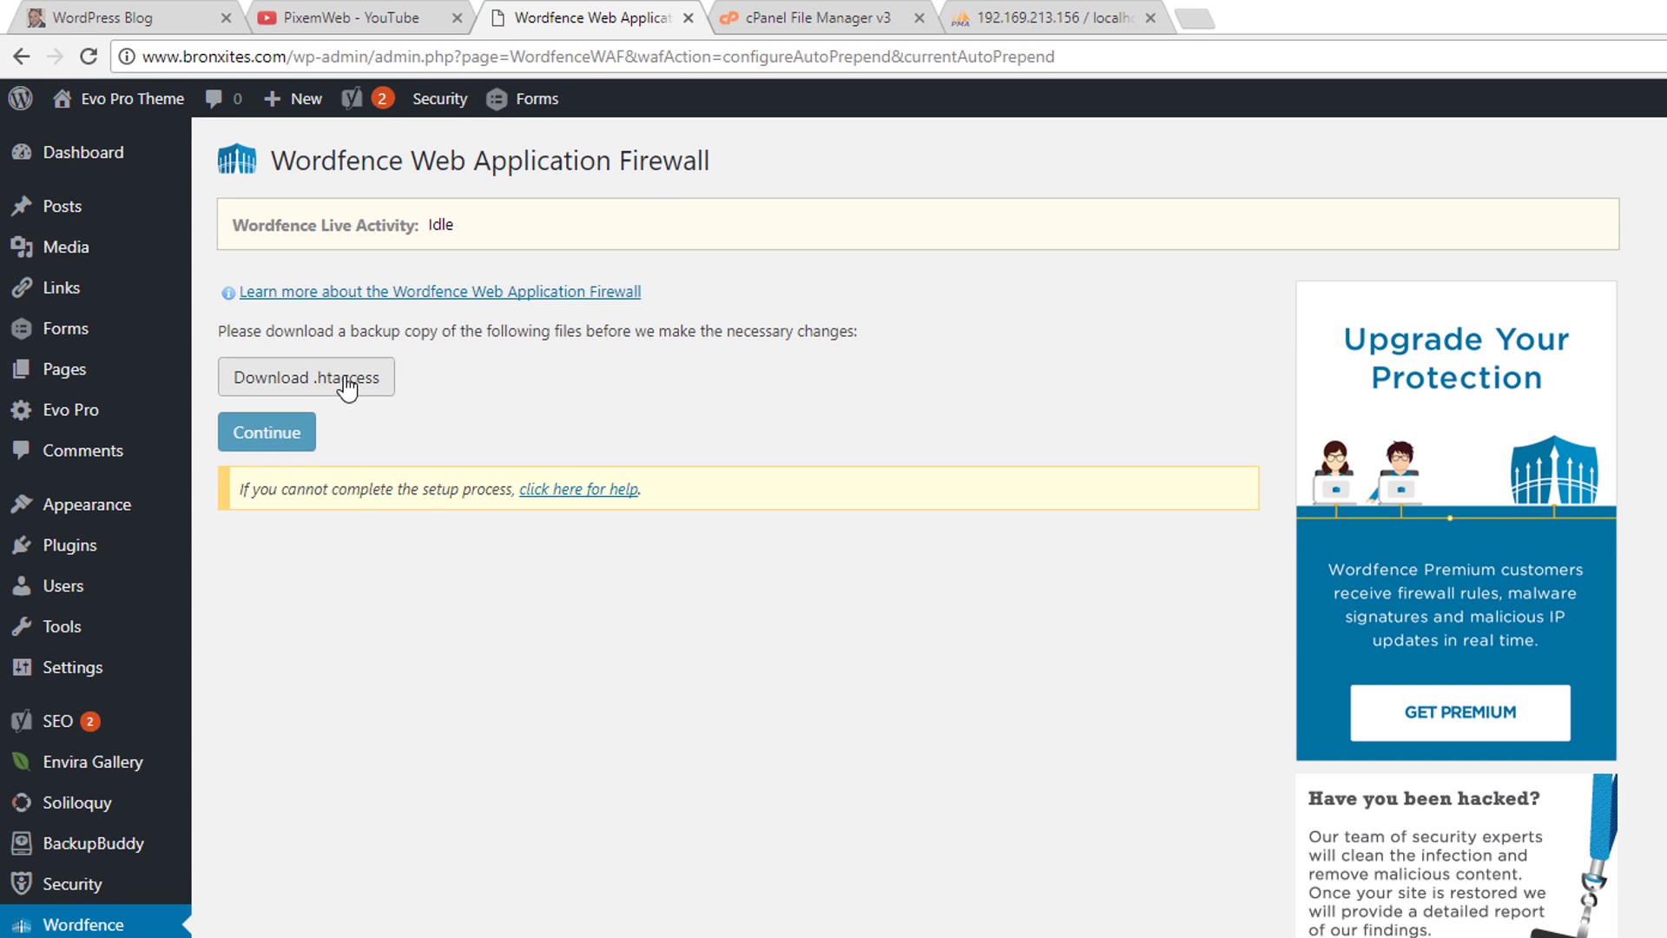
pyautogui.click(323, 384)
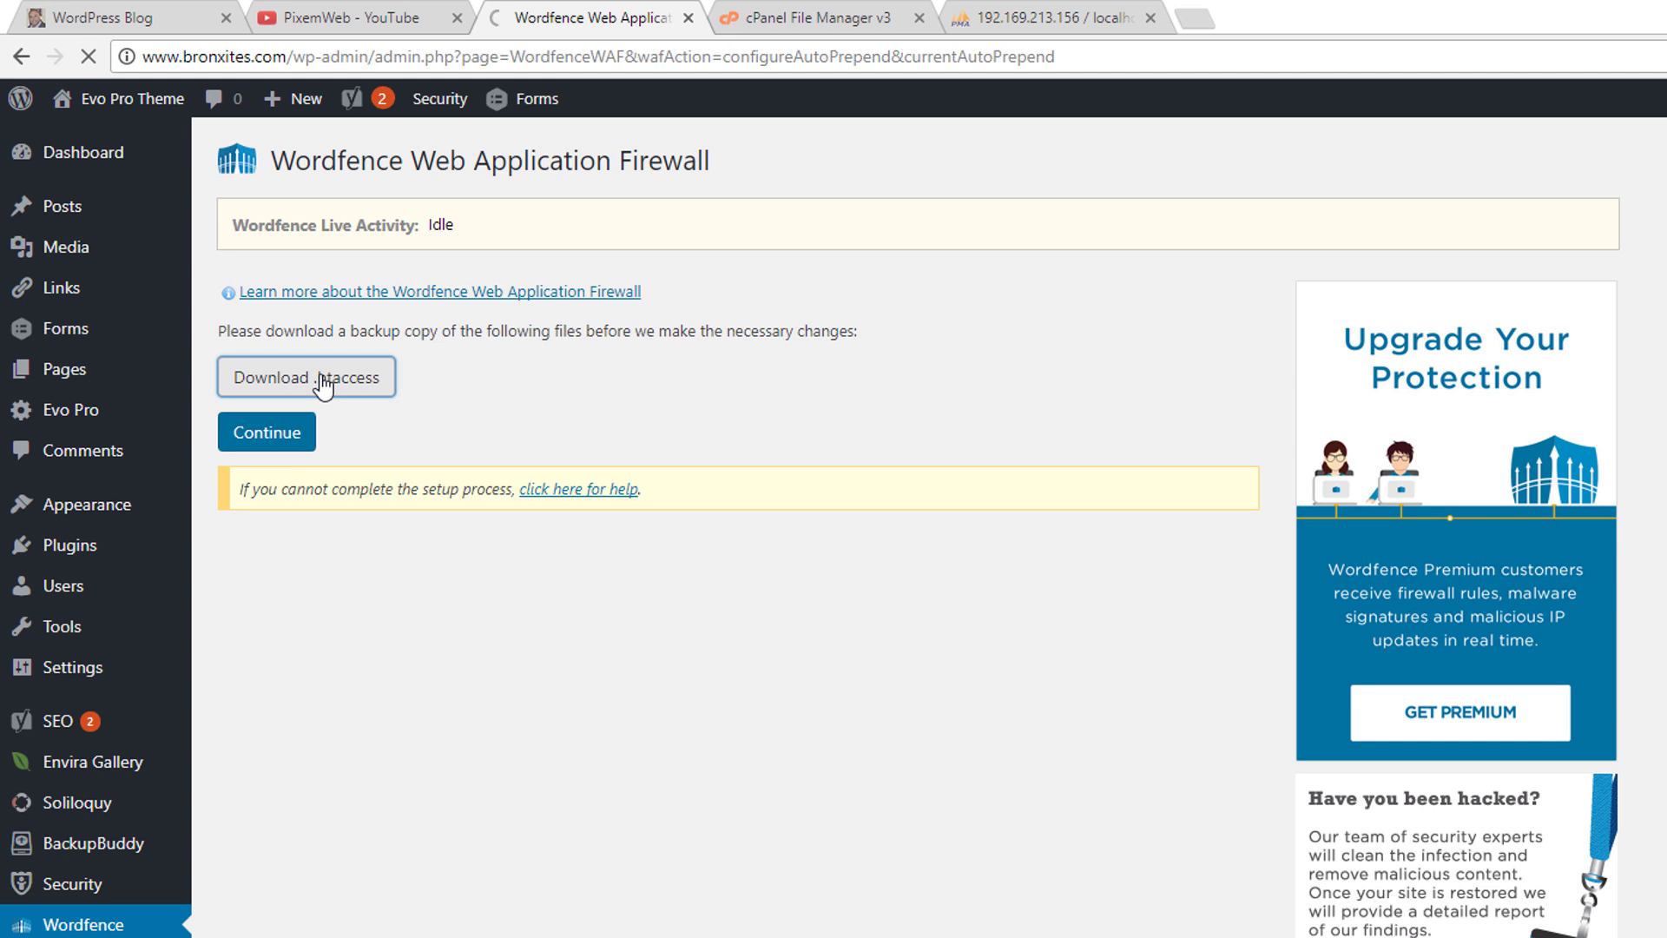
pyautogui.click(289, 444)
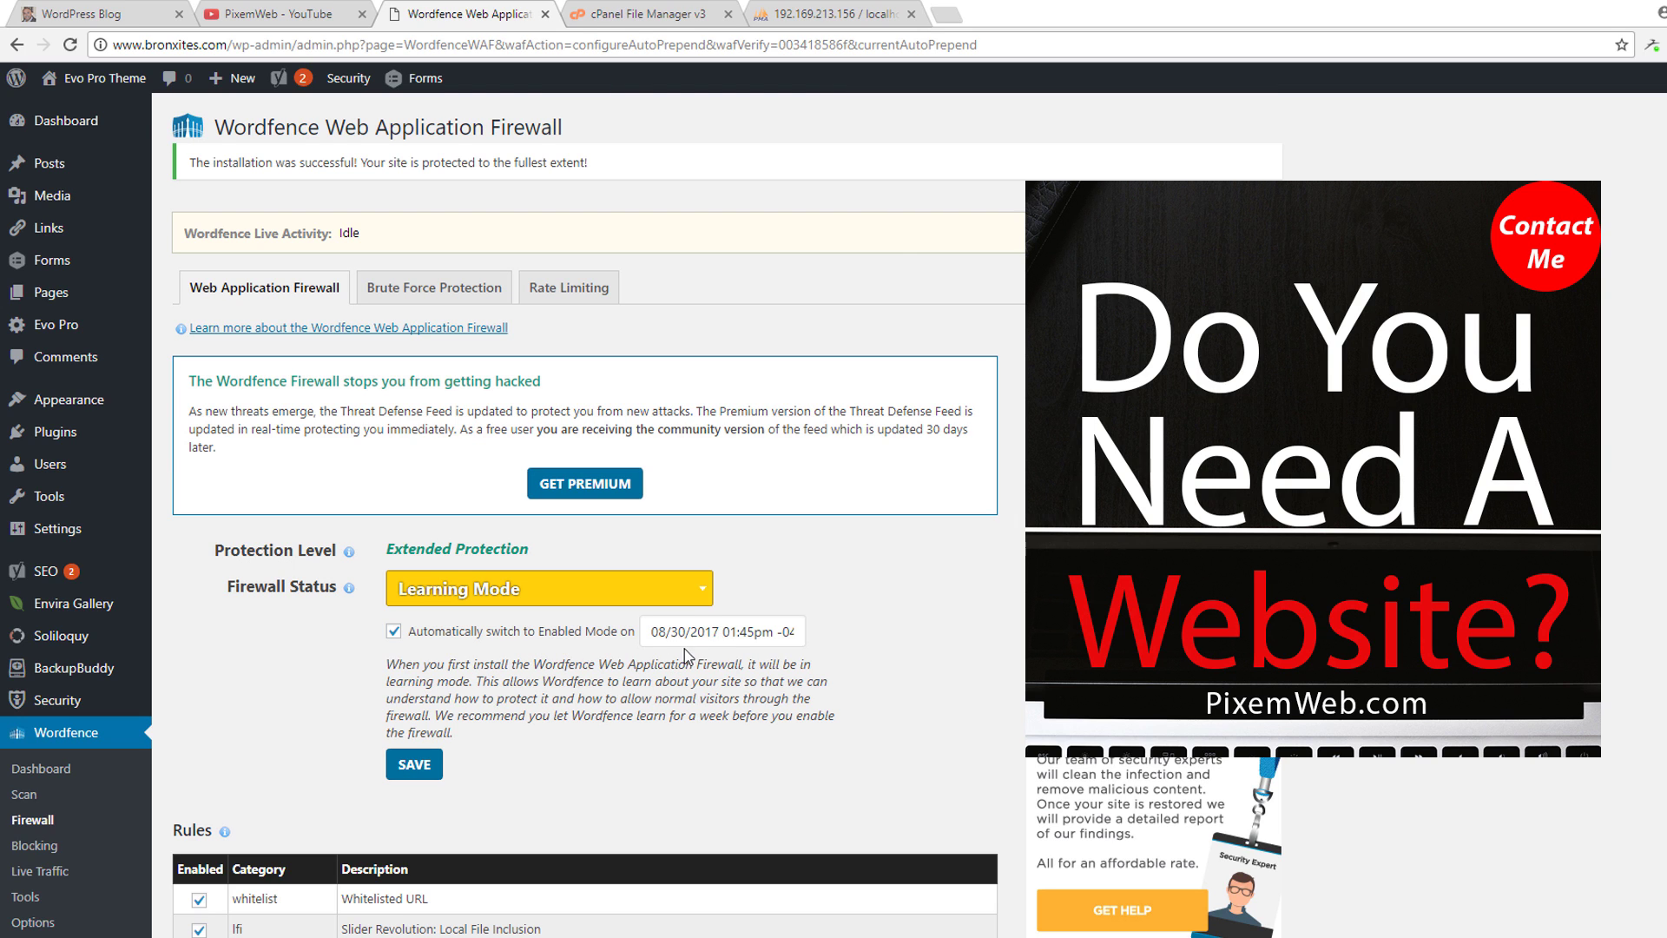
# Step: In Brute Force Protection, keep strong-password enforcement and lock out after 5 login failures
pyautogui.click(412, 289)
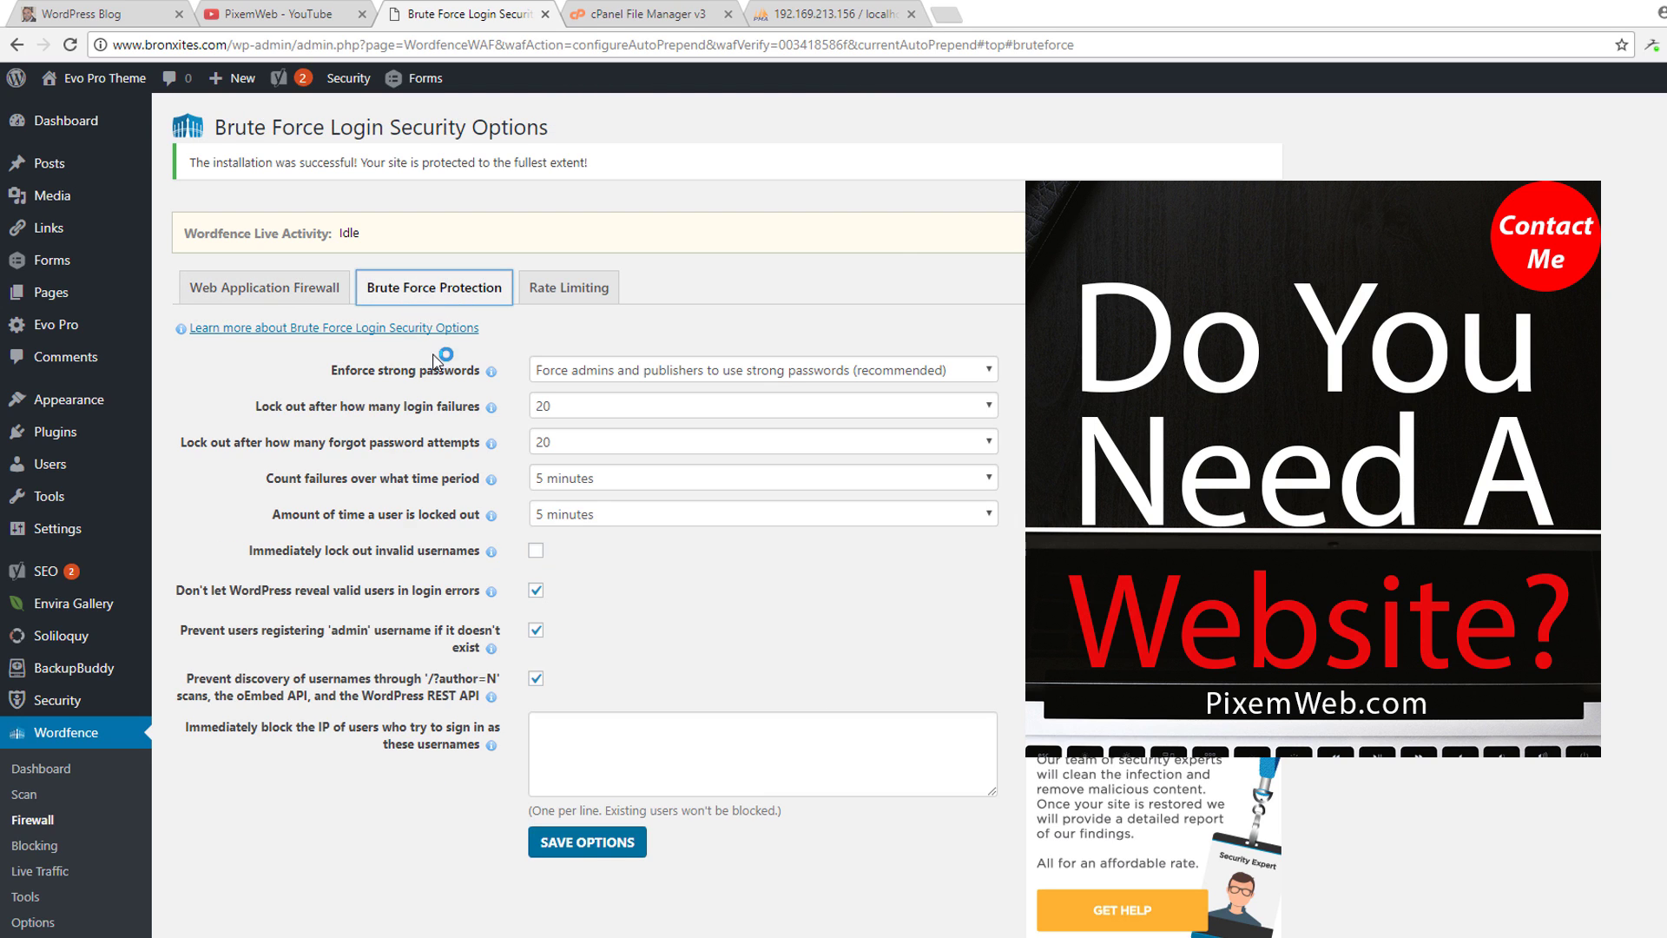
pyautogui.click(685, 372)
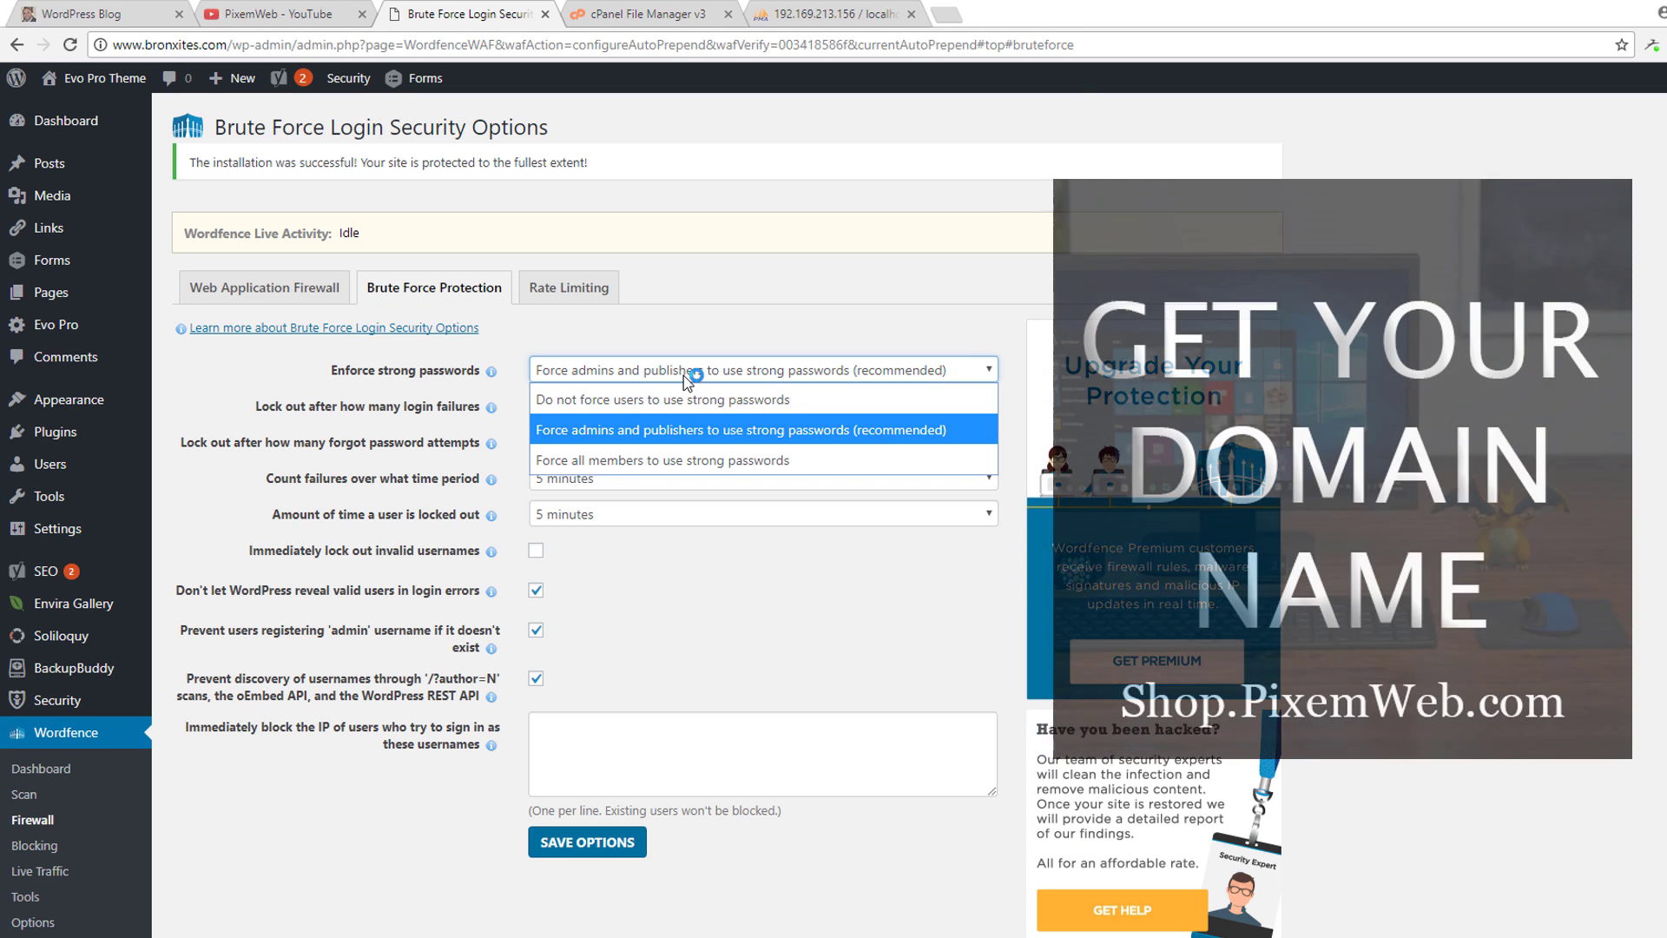
pyautogui.click(684, 375)
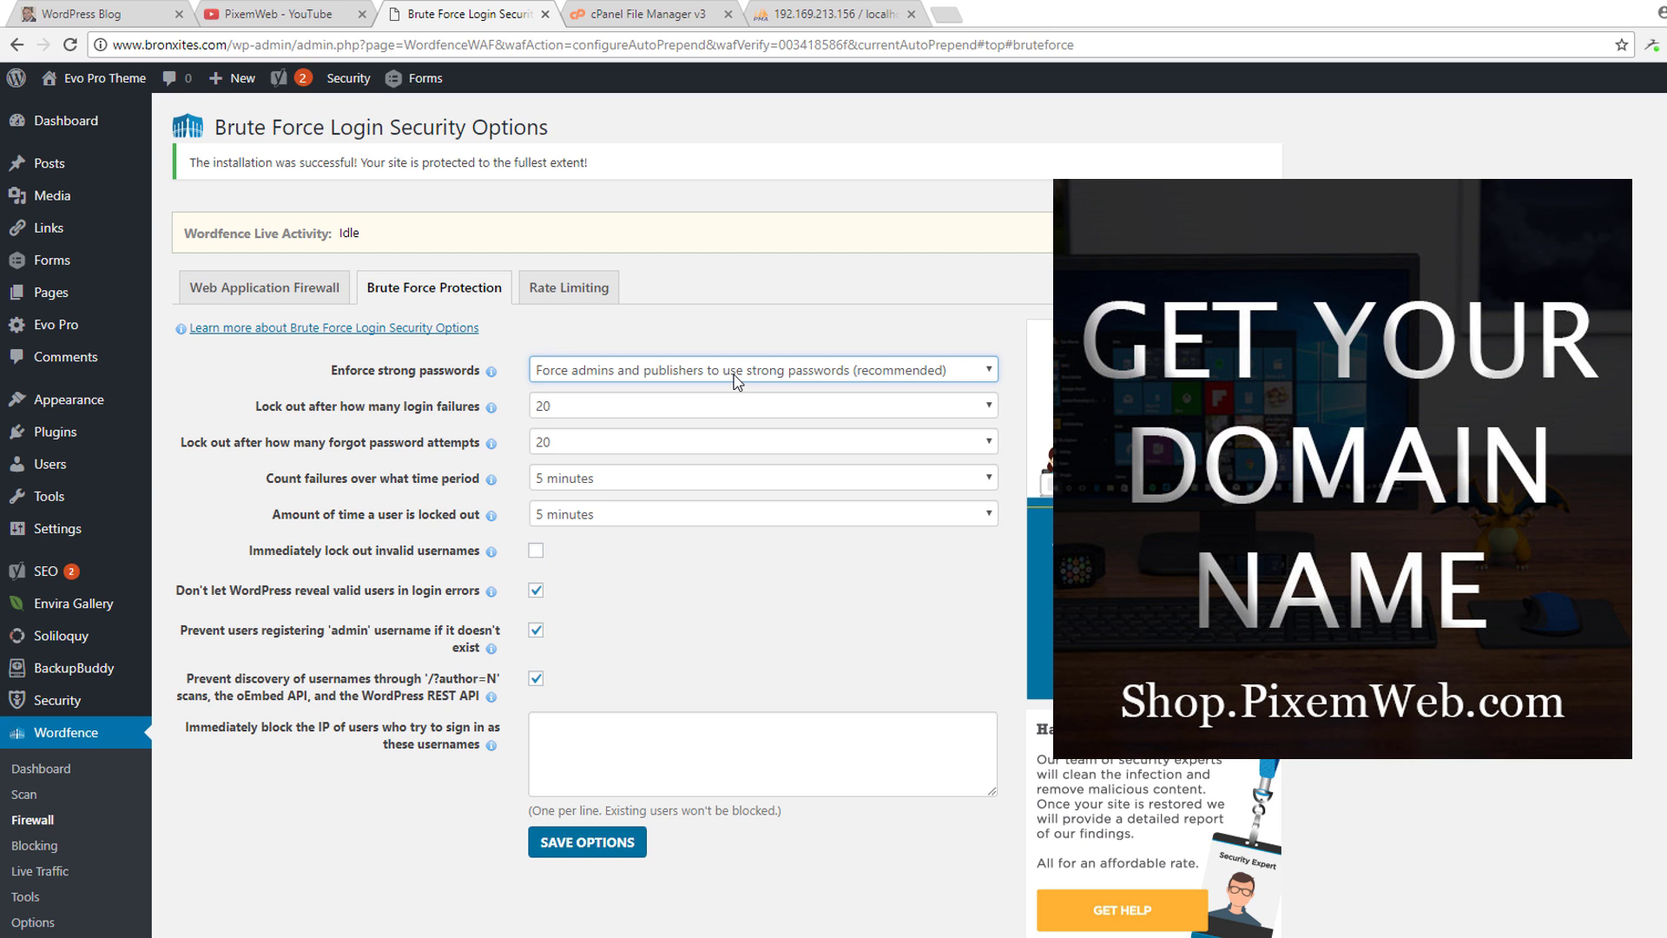
pyautogui.click(674, 405)
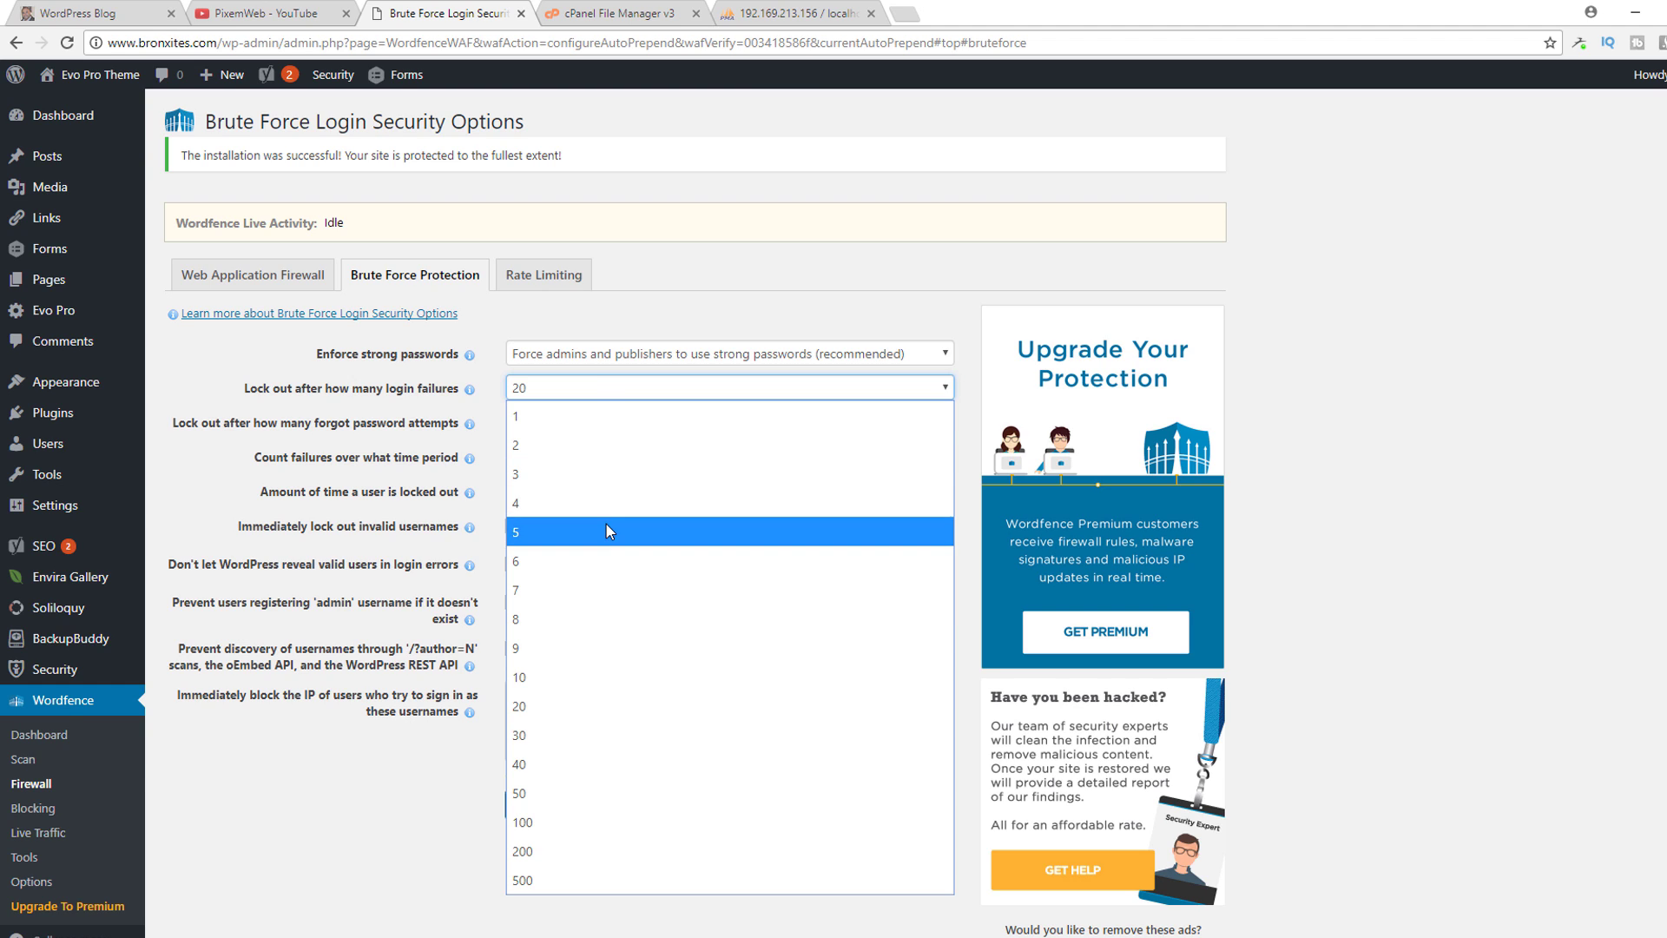
pyautogui.click(605, 525)
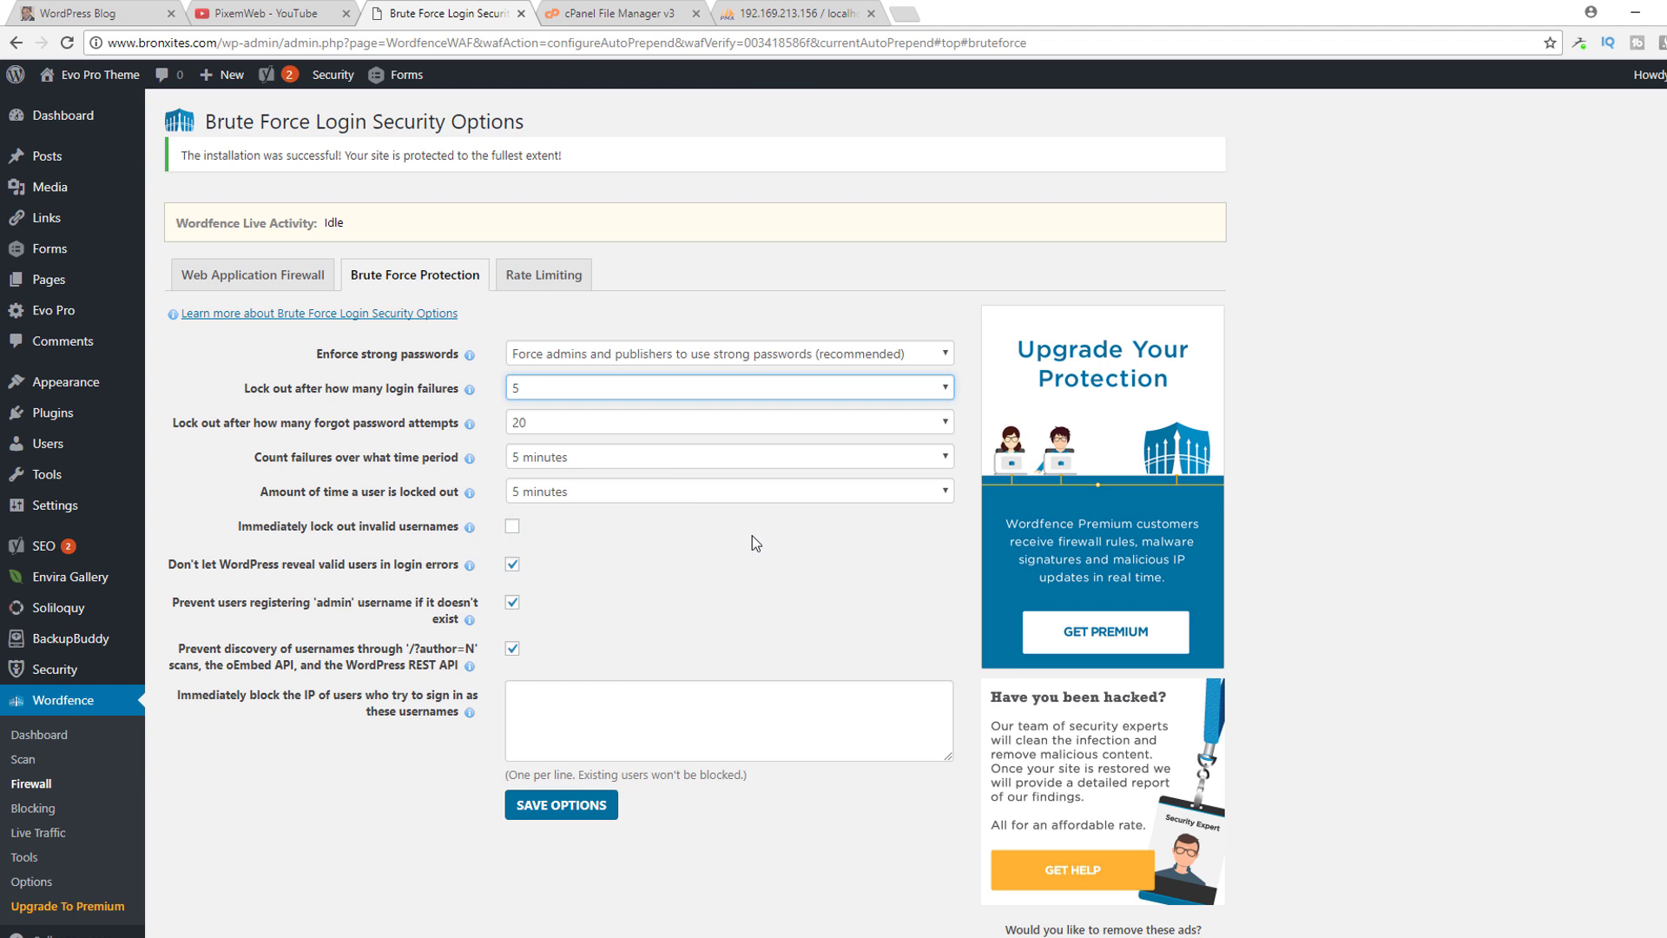
# Step: Set 5 forgot-password attempts, 1-day count window, 60-day lockout, block invalid usernames, and save
pyautogui.click(668, 431)
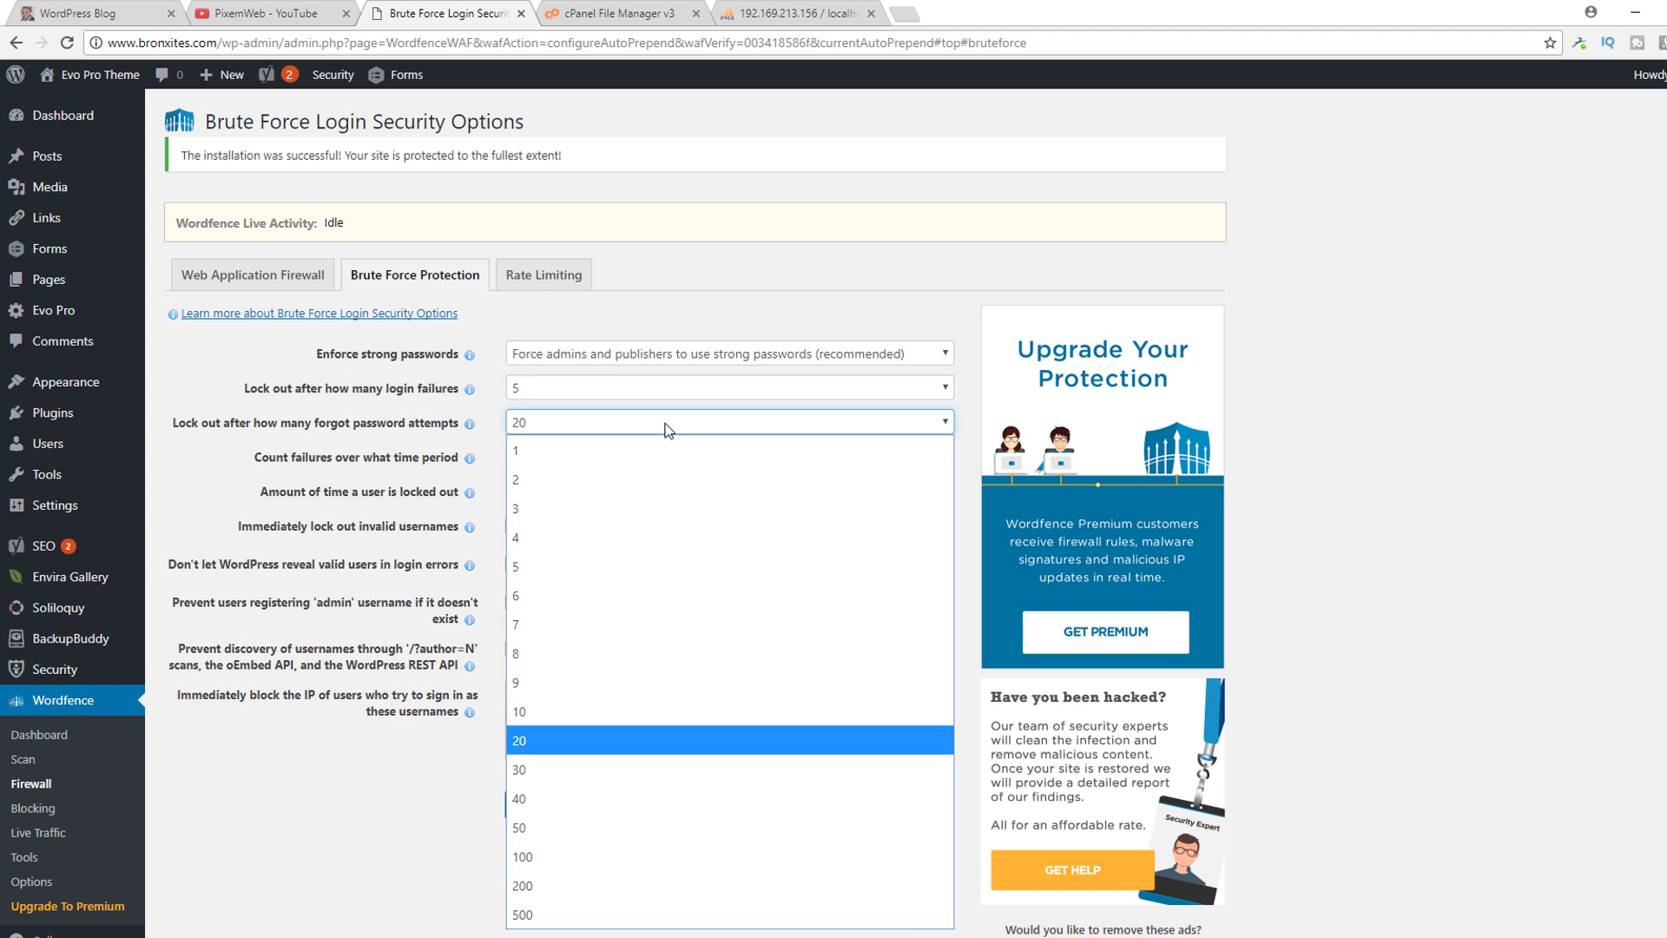
pyautogui.click(607, 562)
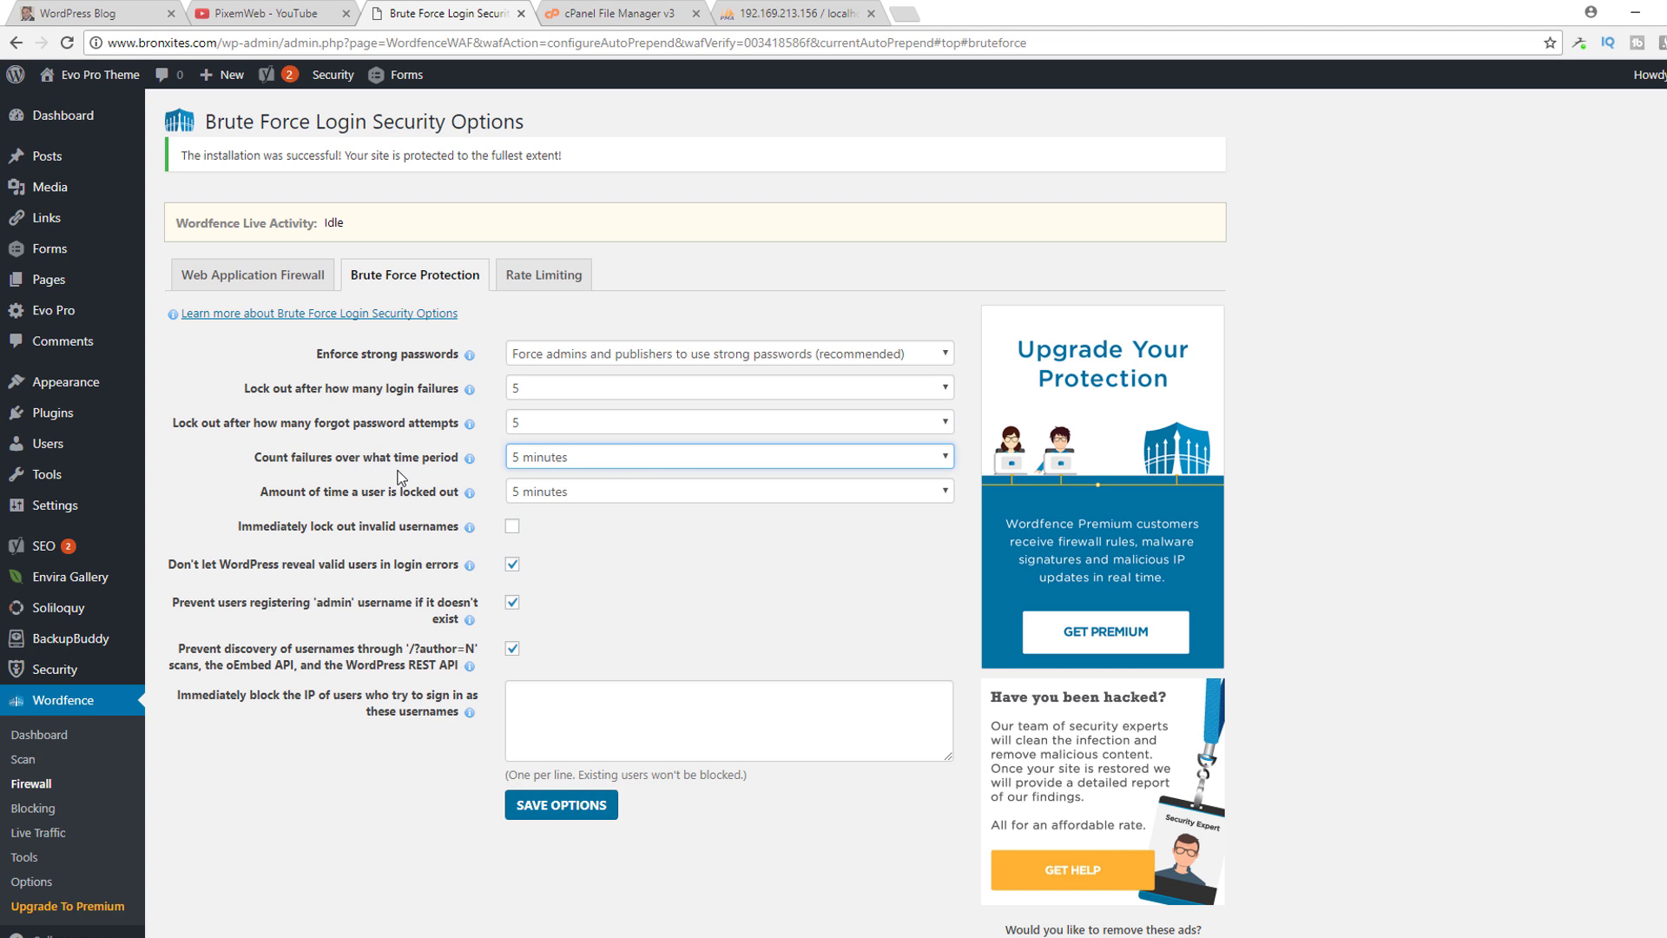
pyautogui.click(605, 458)
pyautogui.click(674, 685)
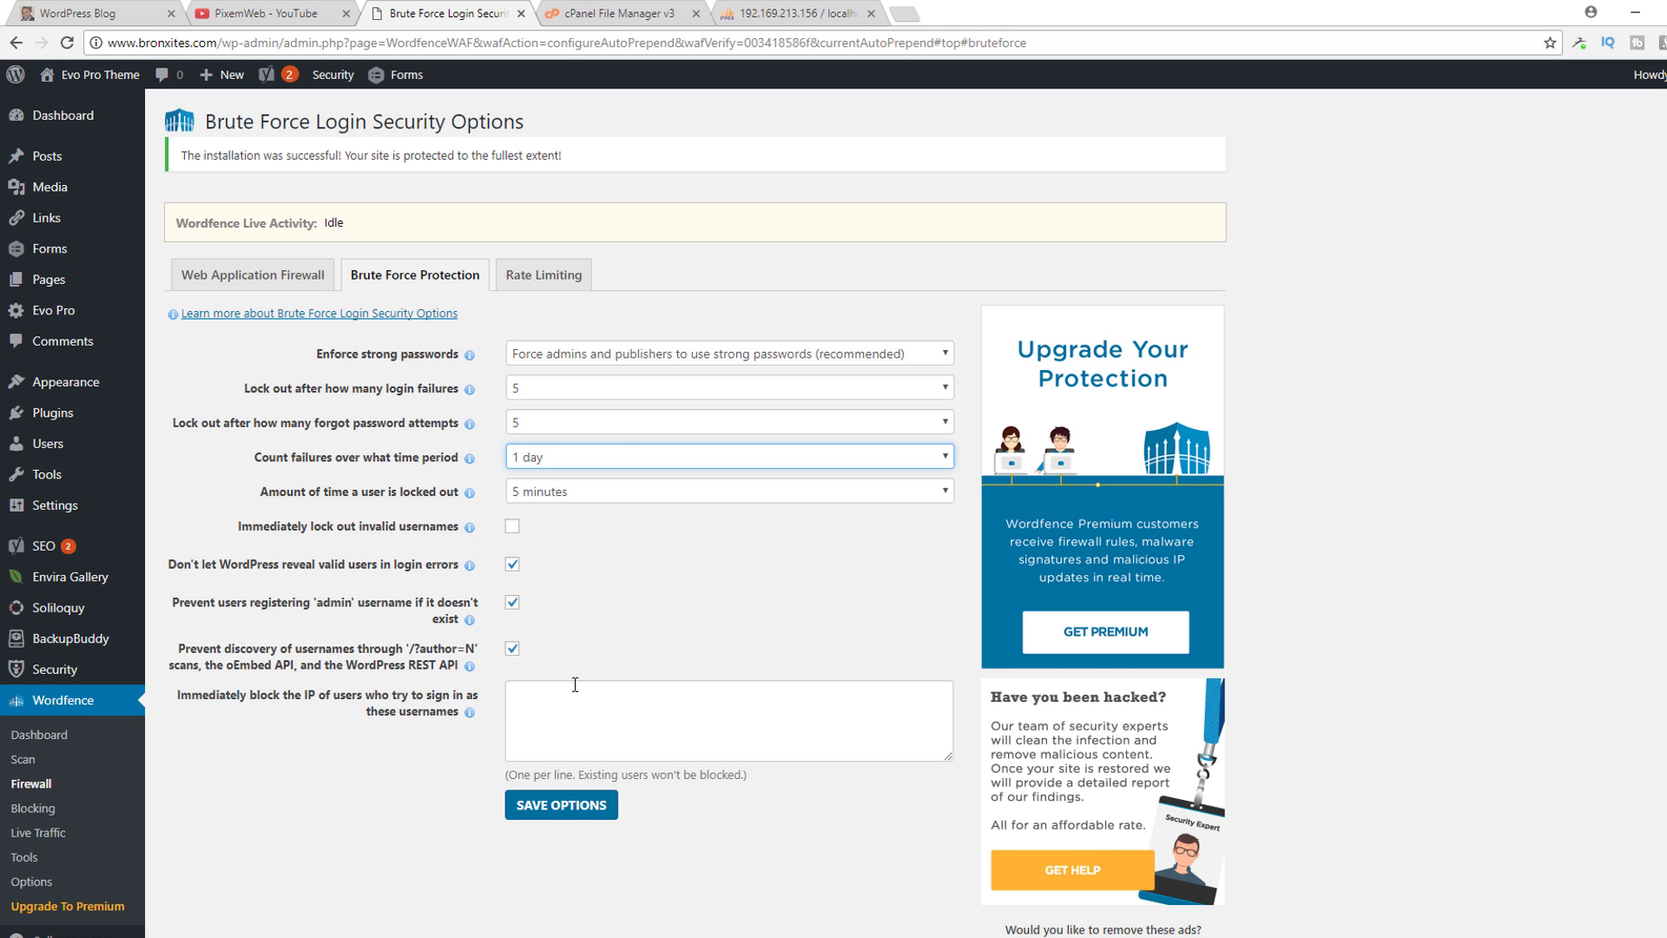
pyautogui.click(583, 491)
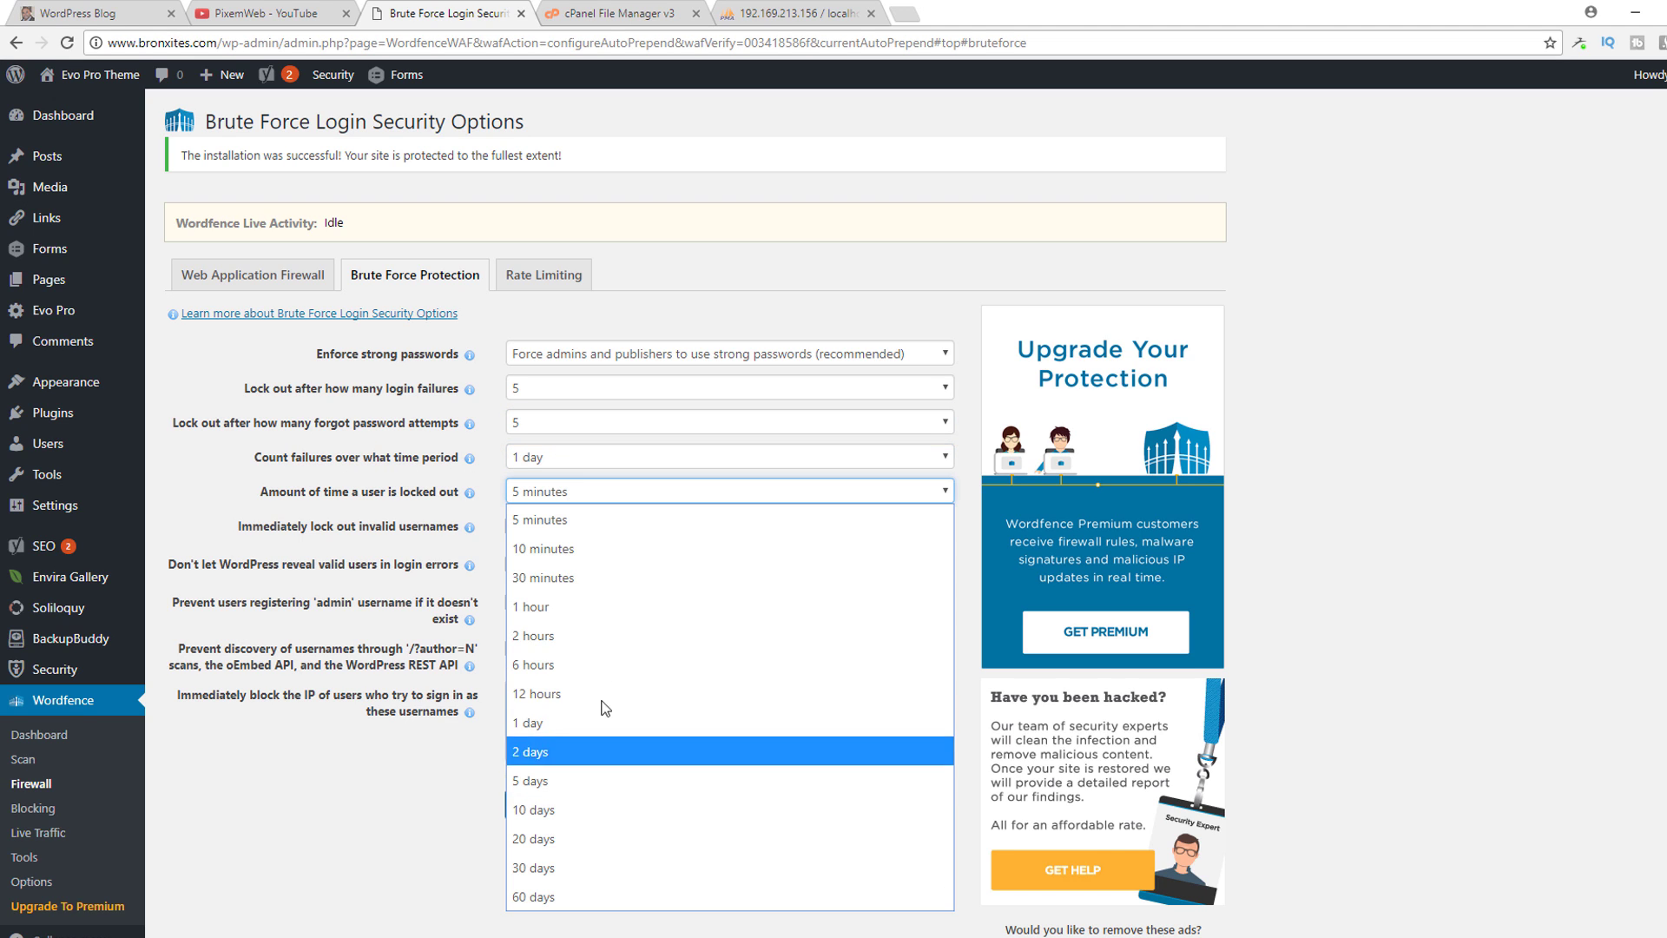
pyautogui.click(547, 895)
pyautogui.click(512, 526)
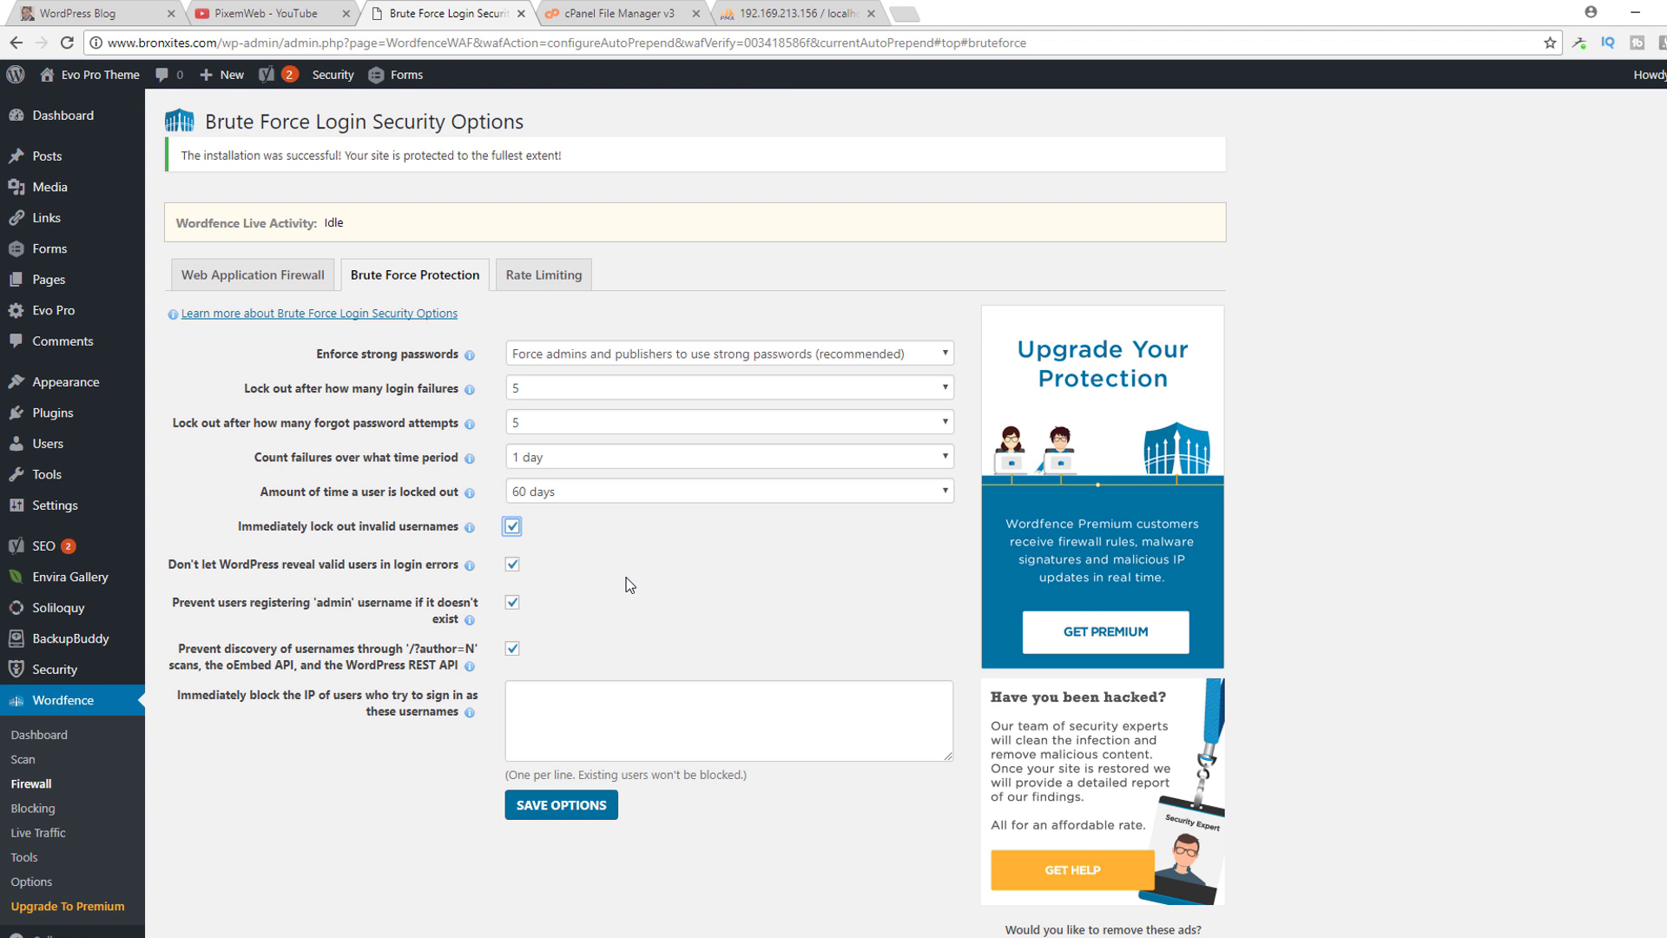
pyautogui.click(563, 804)
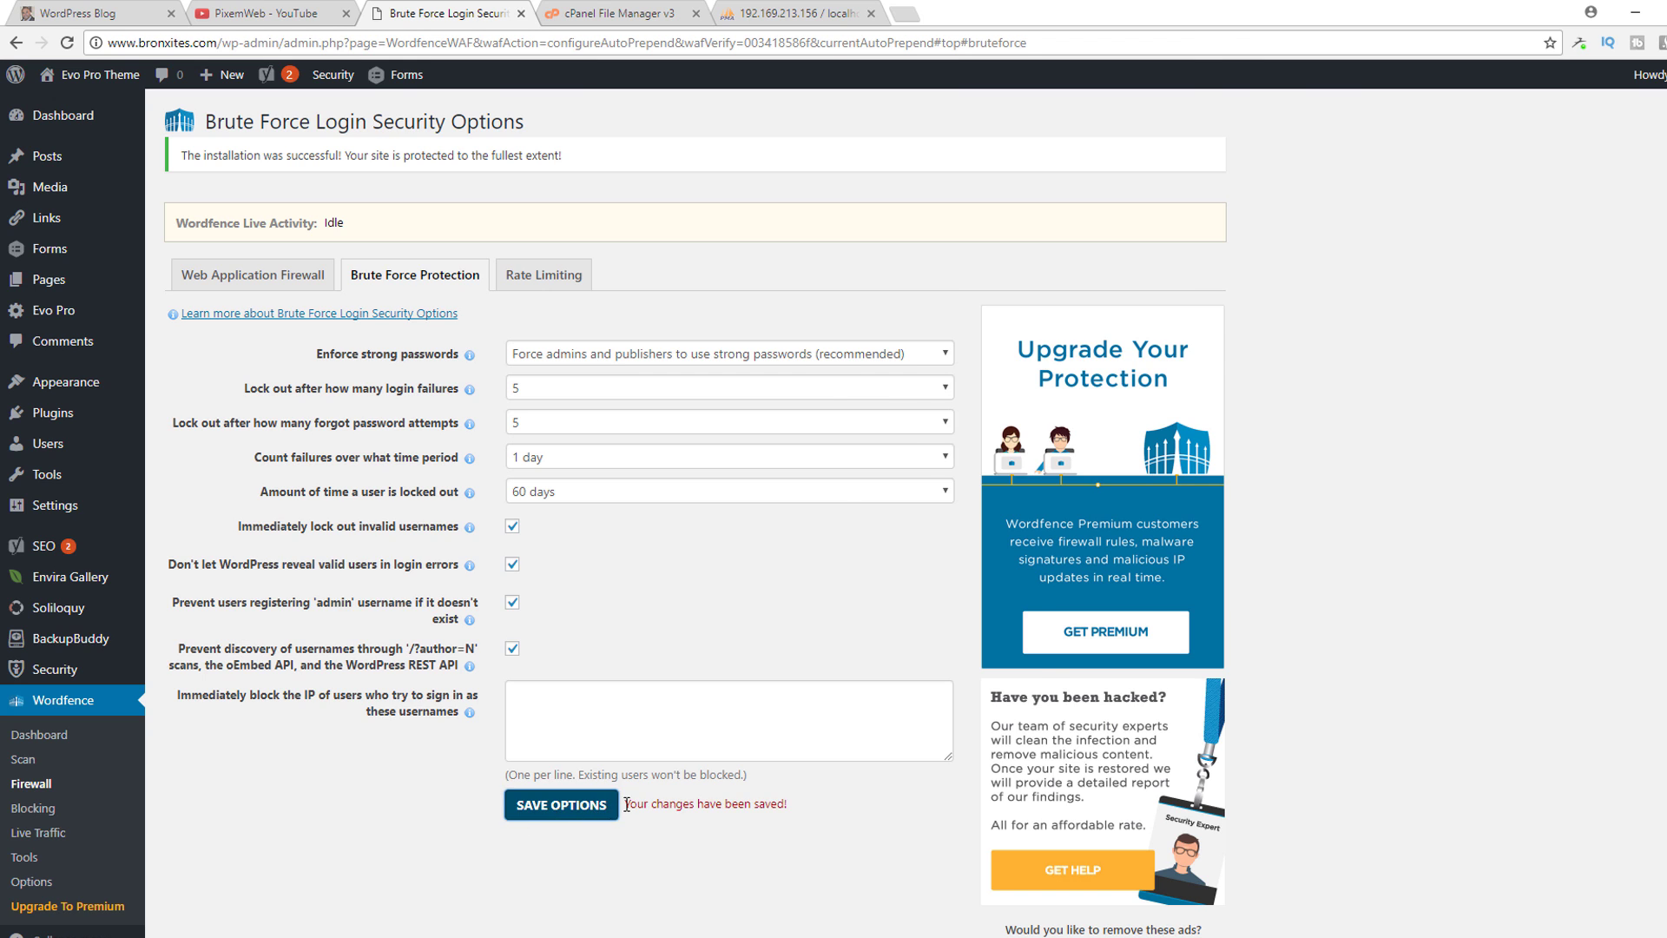
# Step: In Rate Limiting, block fake Google crawlers, cap requests and crawler page views at 30 per minute, and save
pyautogui.click(556, 275)
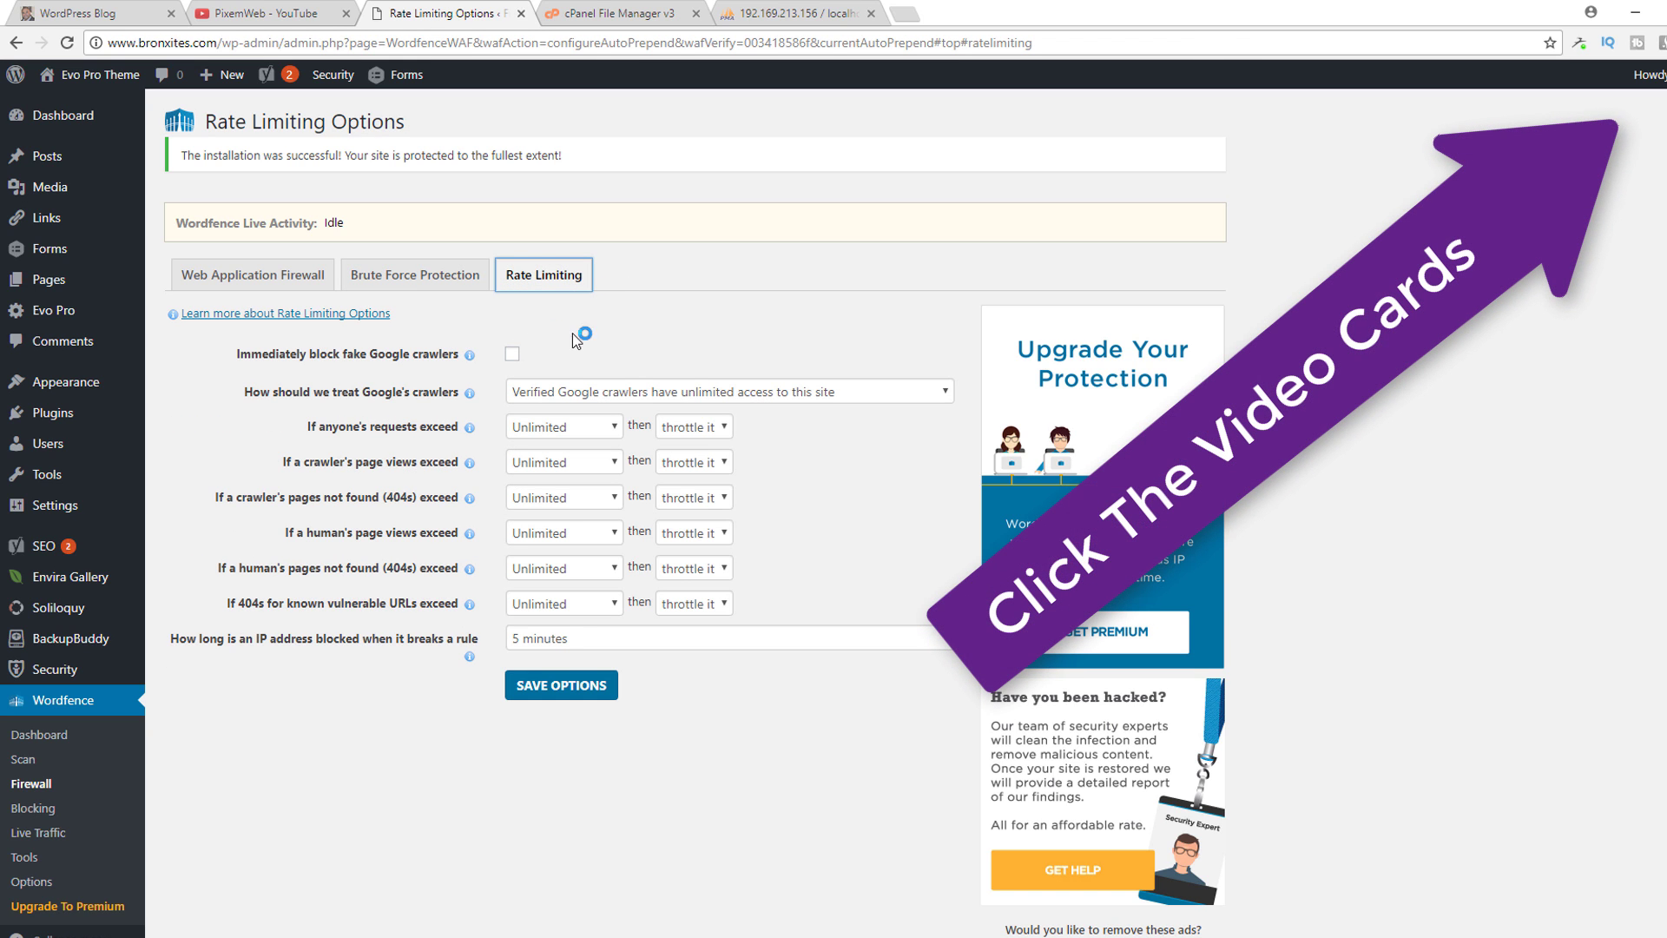
pyautogui.click(512, 355)
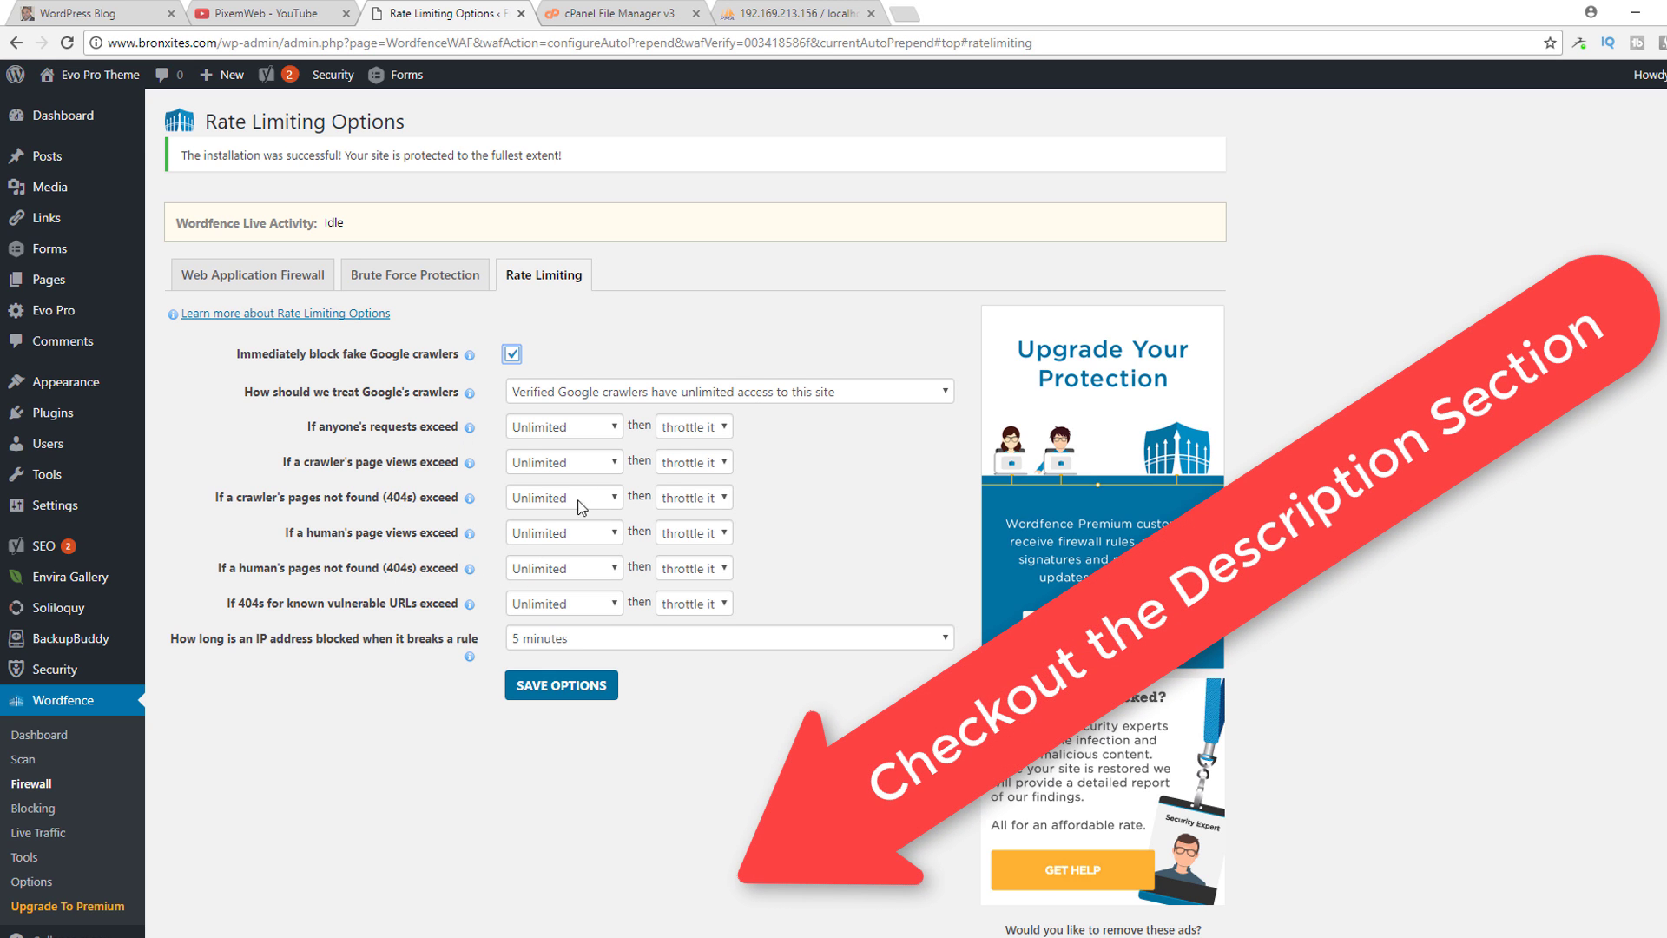
pyautogui.click(544, 429)
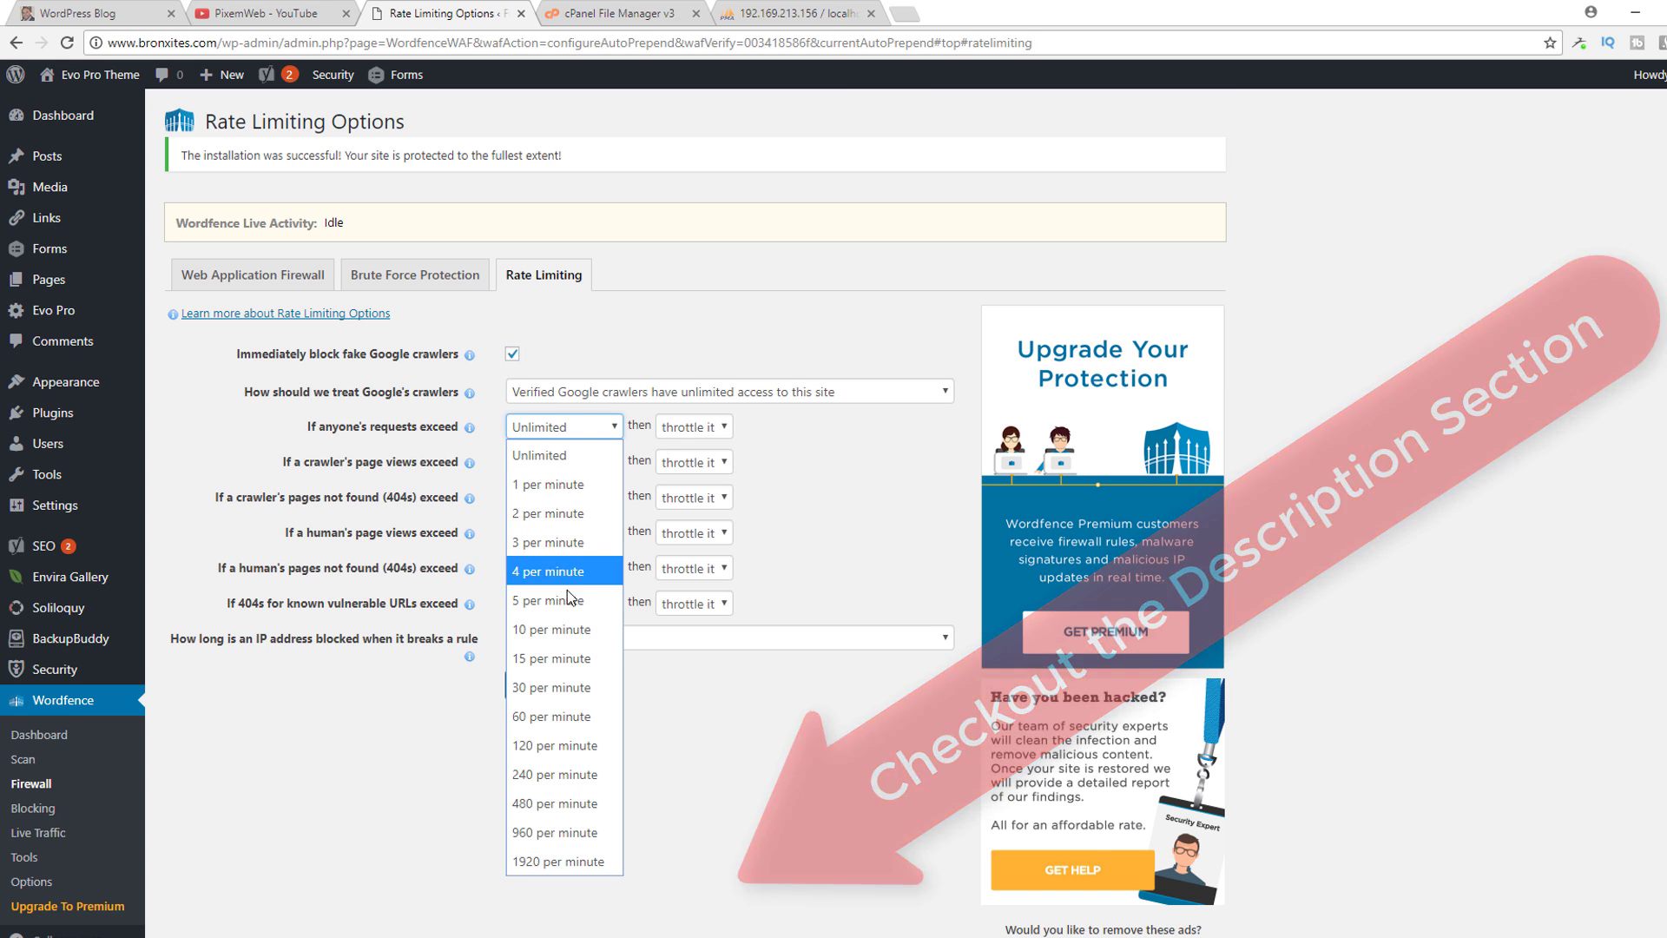
pyautogui.click(549, 690)
pyautogui.click(563, 462)
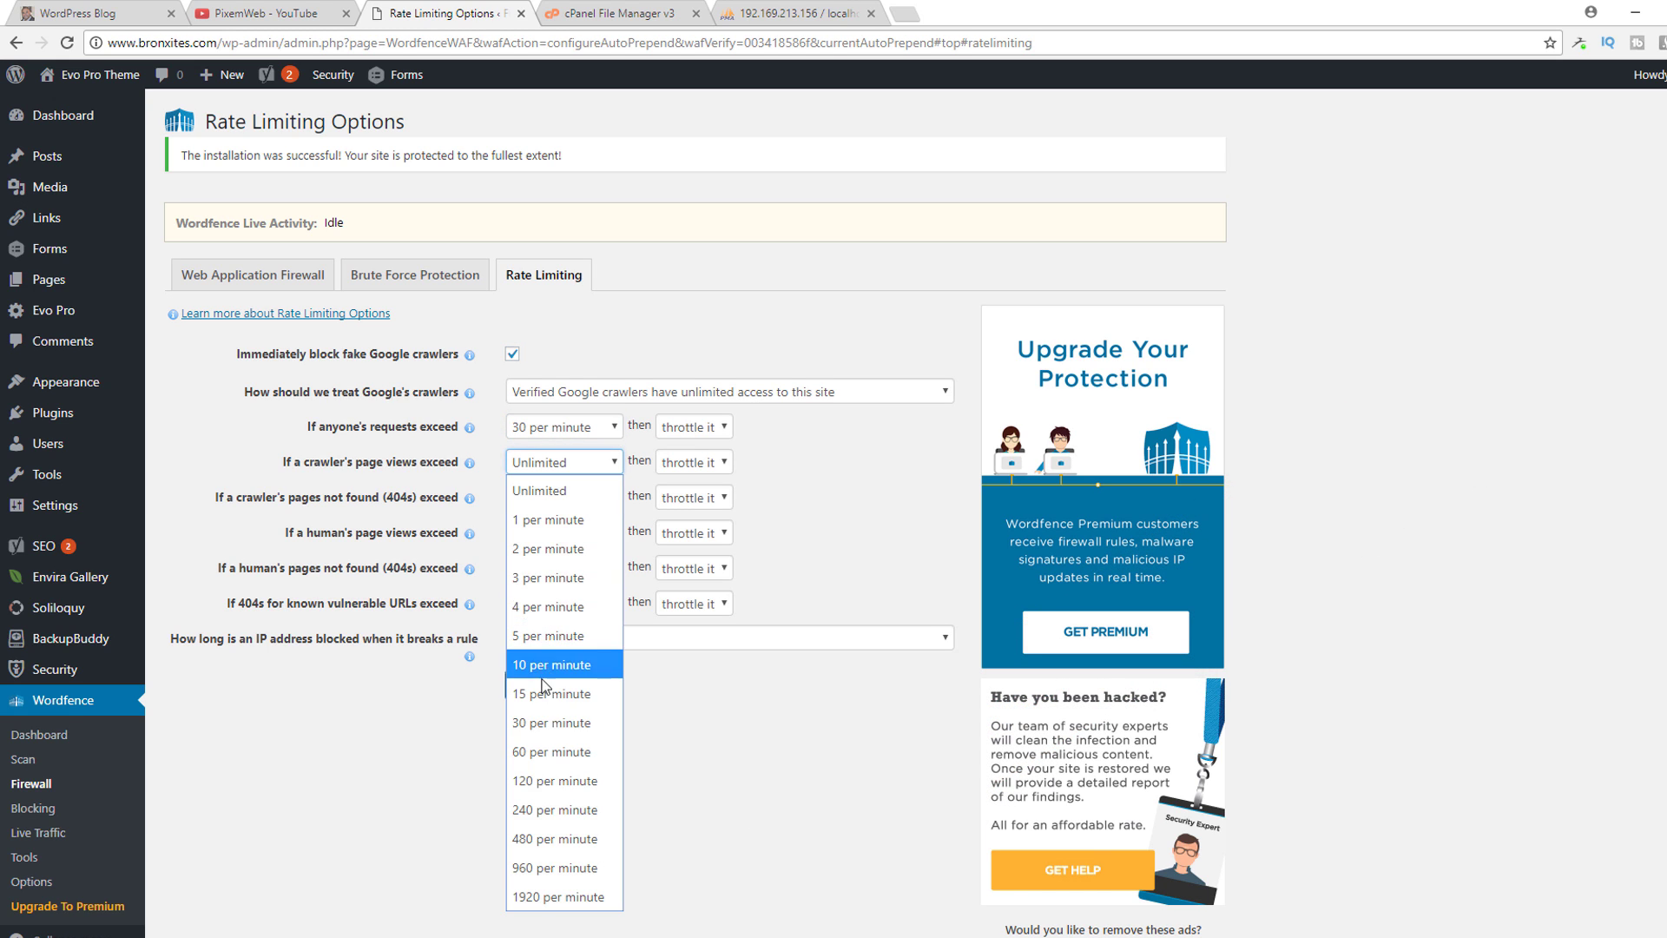
pyautogui.click(559, 721)
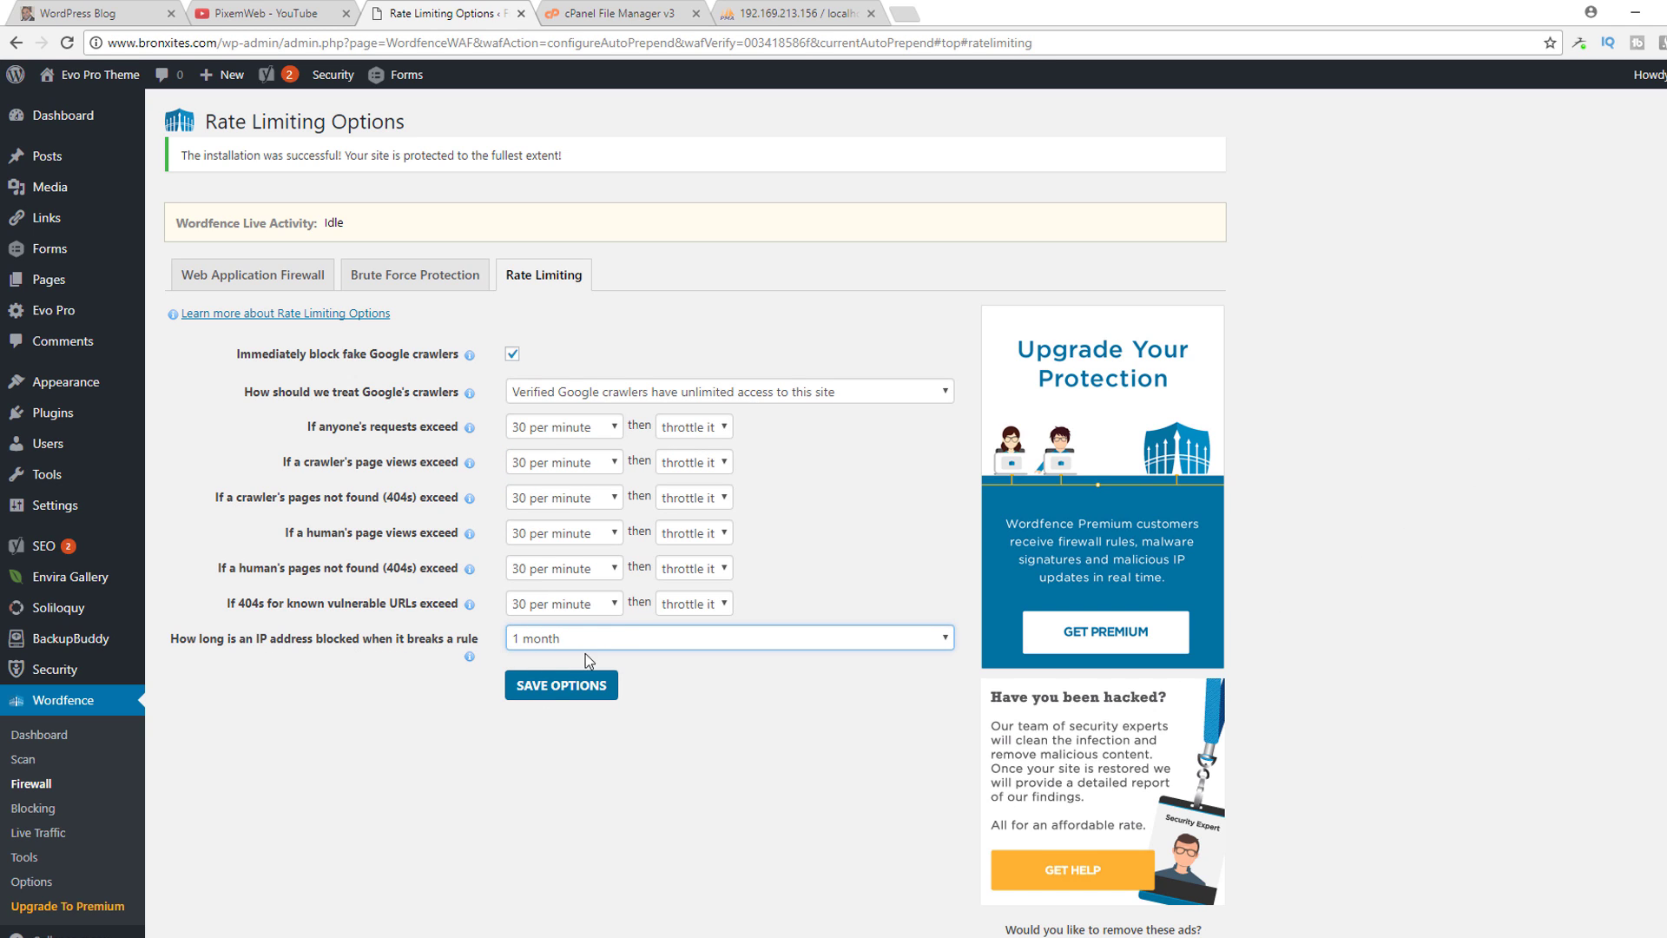
pyautogui.click(559, 691)
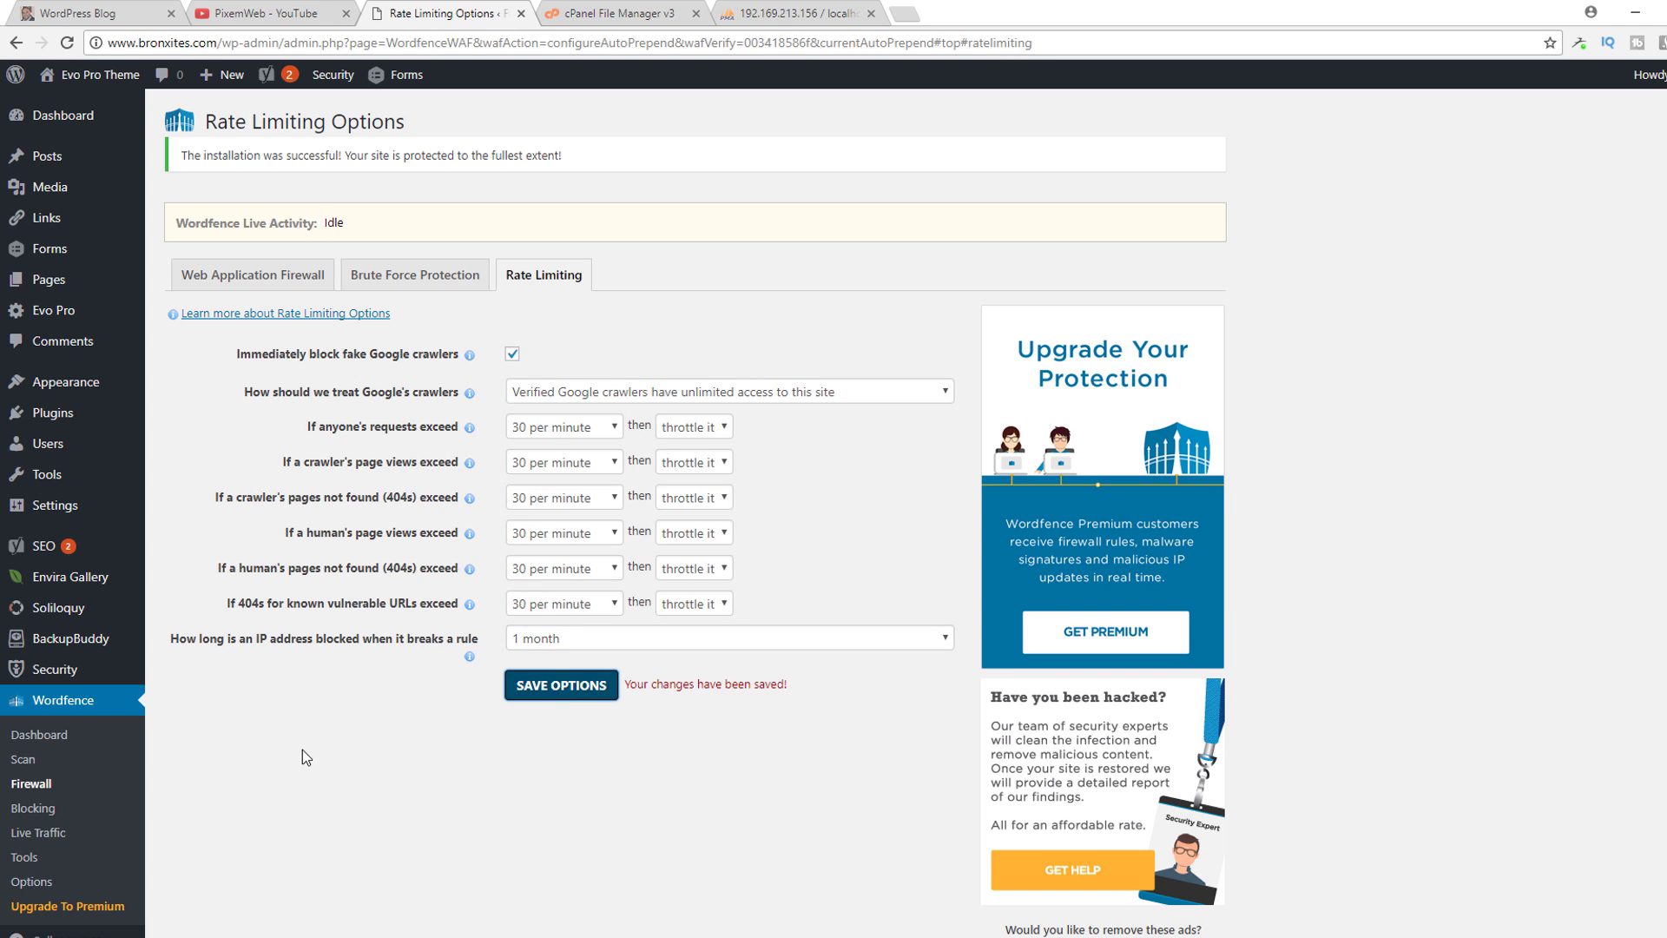
# Step: In Wordfence Options, turn off Live Traffic View, enable automatic updates, and paste the alert e-mail address
pyautogui.click(33, 886)
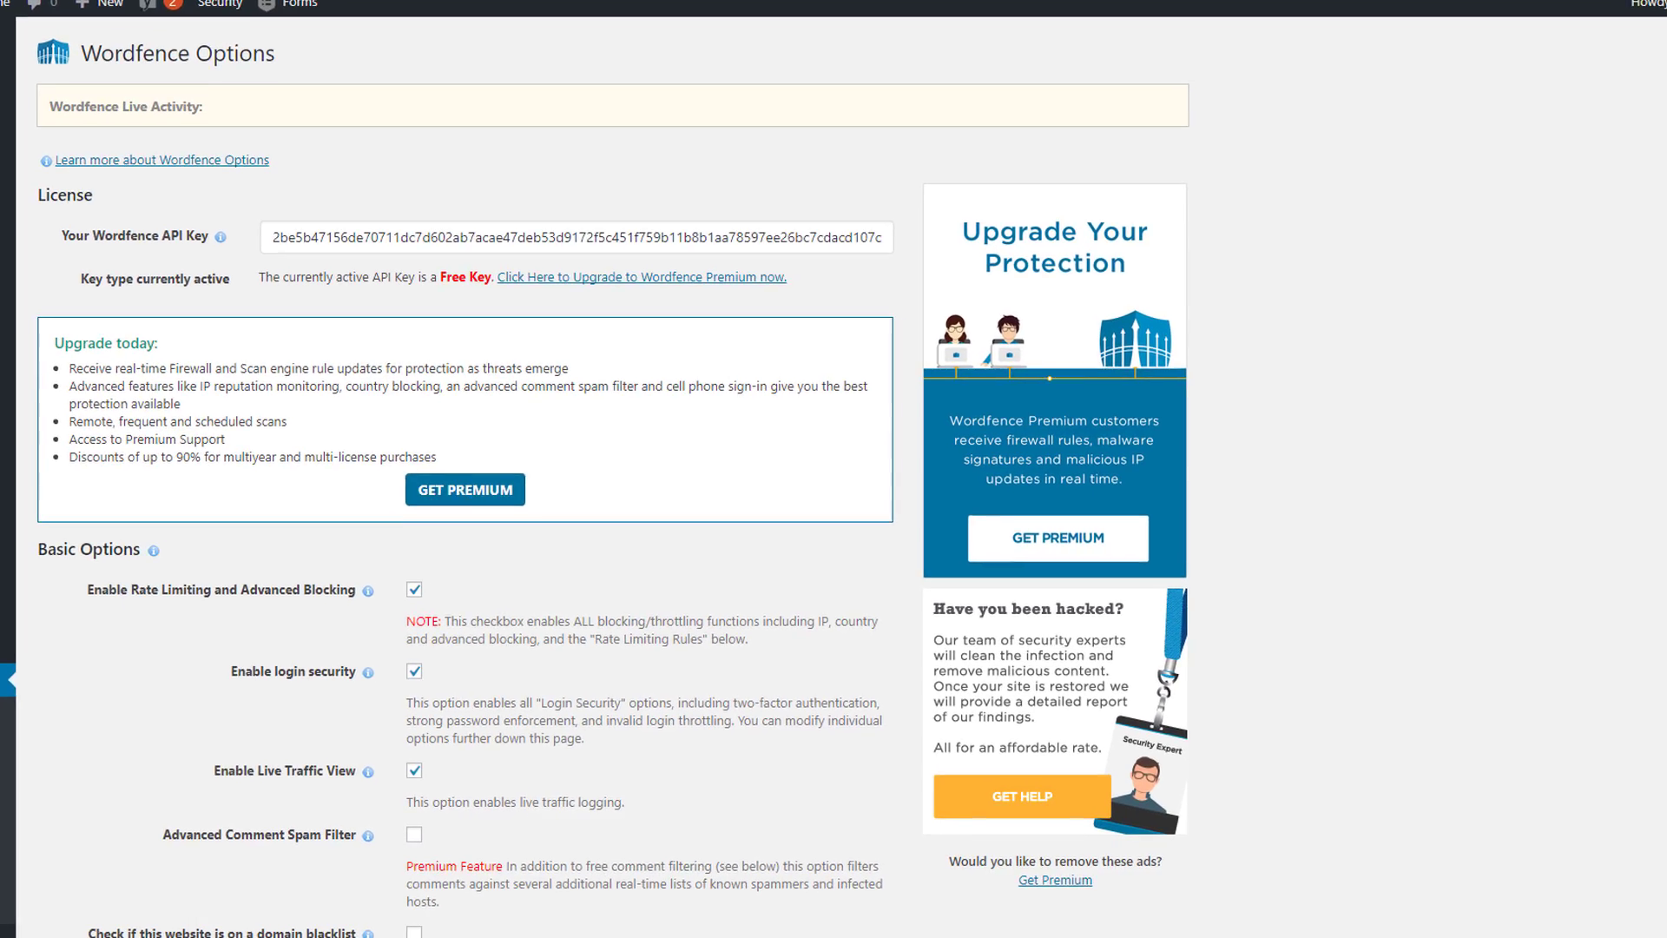
pyautogui.scroll(-5, 599, 669)
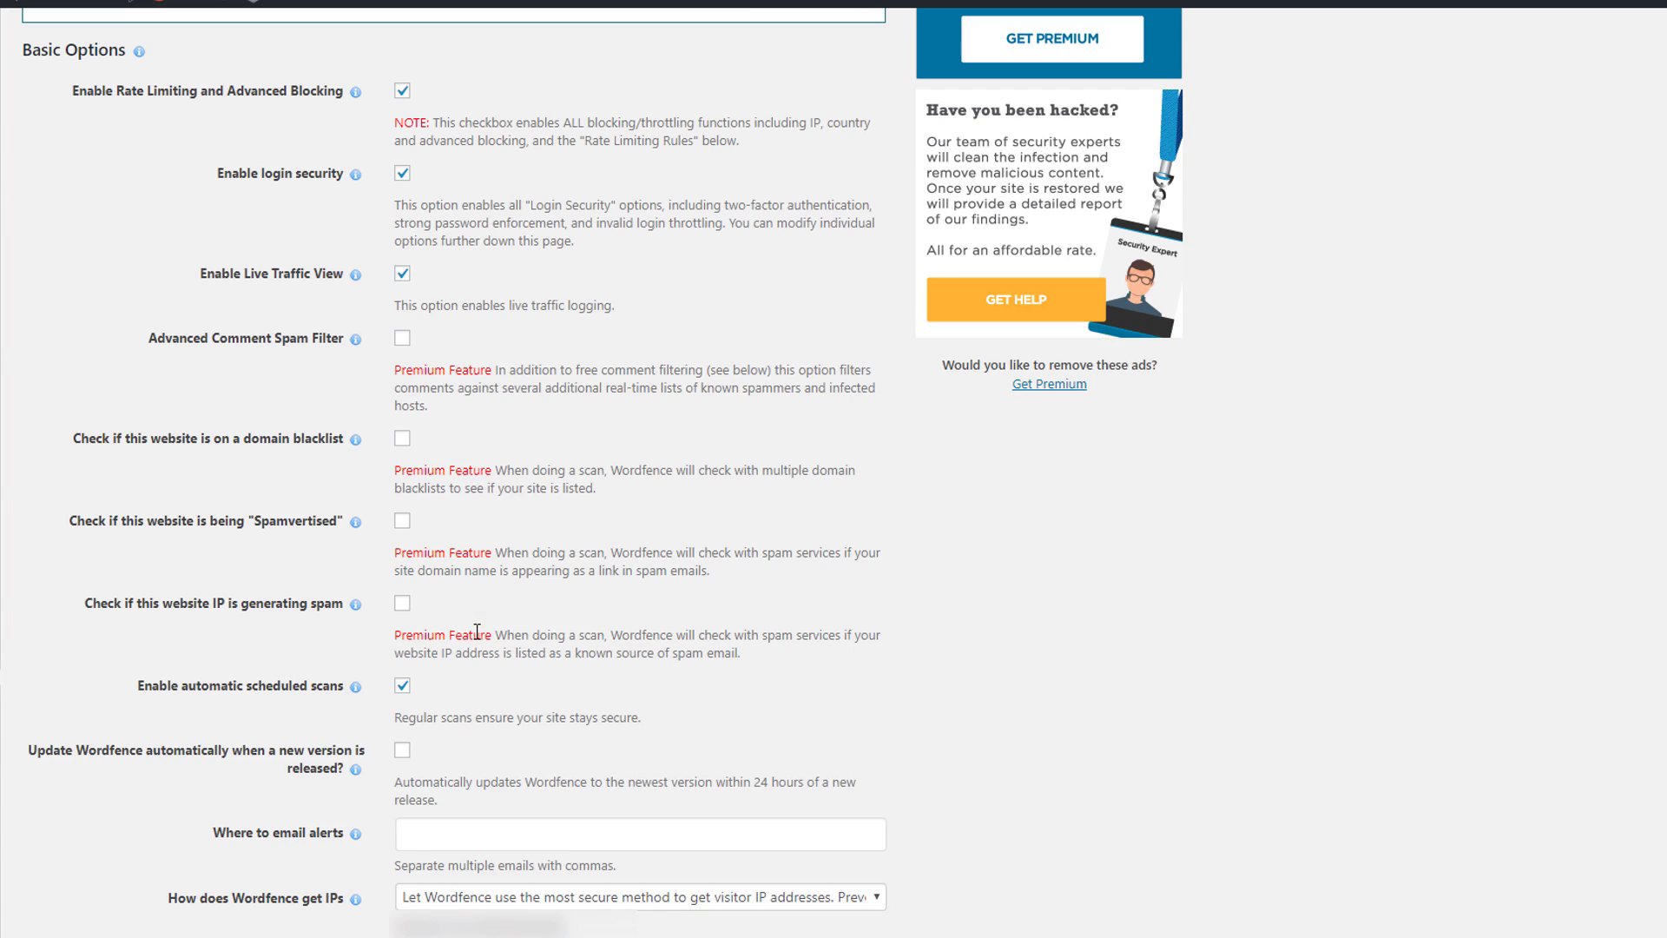
pyautogui.click(403, 275)
pyautogui.scroll(-4, 613, 592)
pyautogui.click(402, 420)
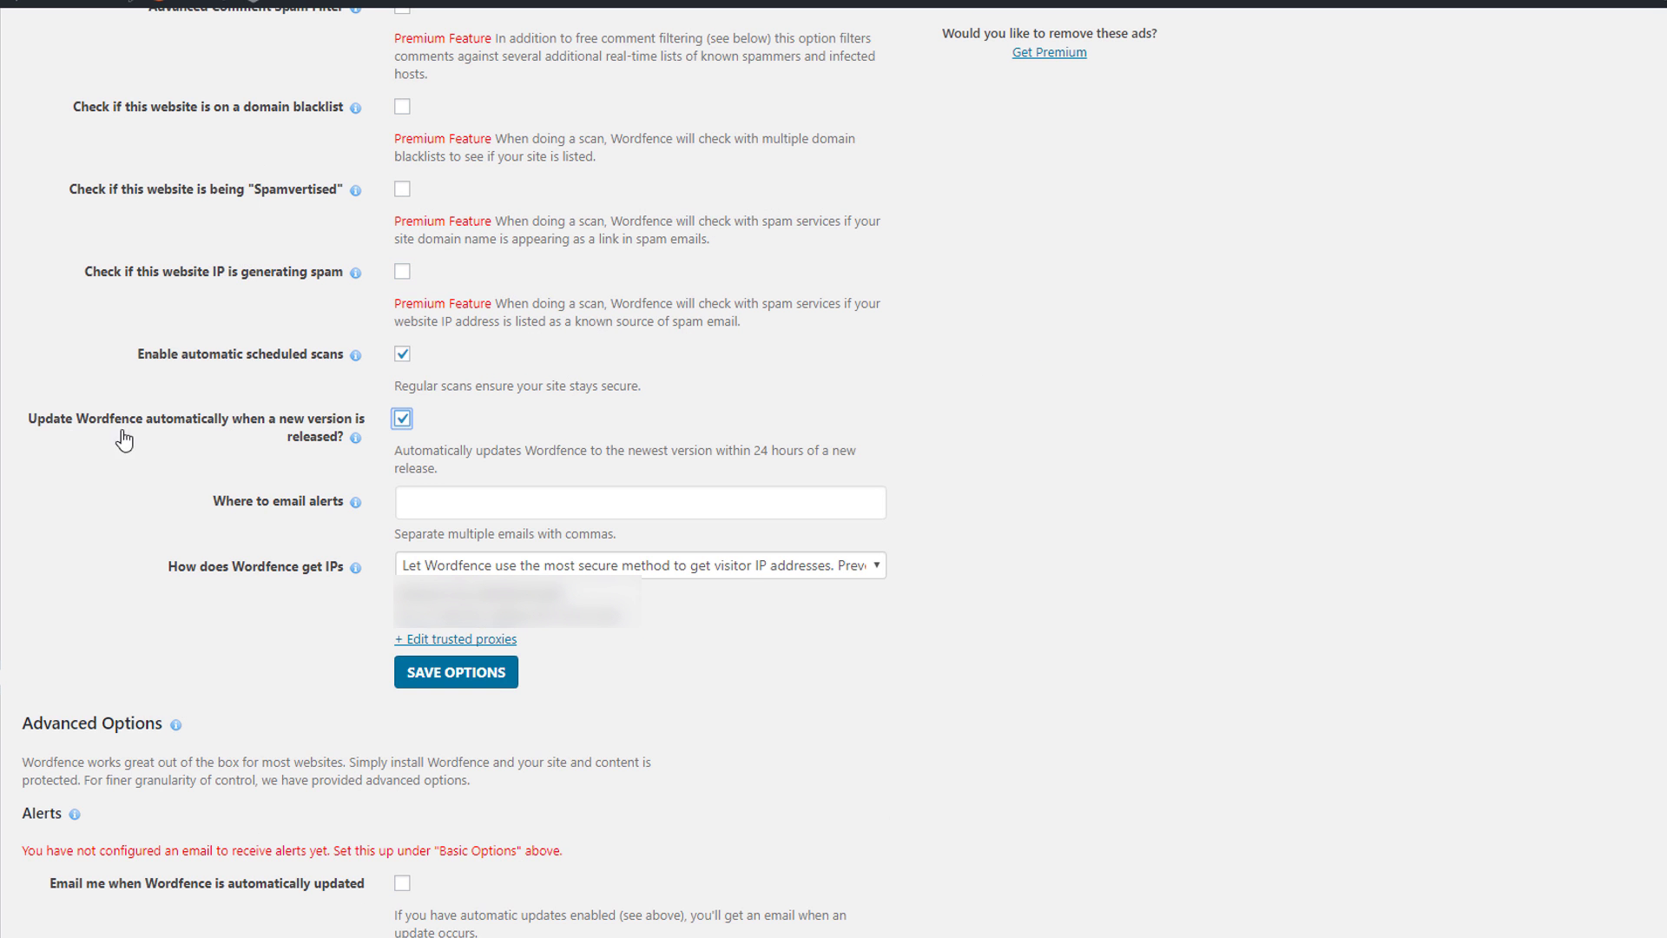
pyautogui.click(529, 501)
pyautogui.hotkey('ctrl', 'v')
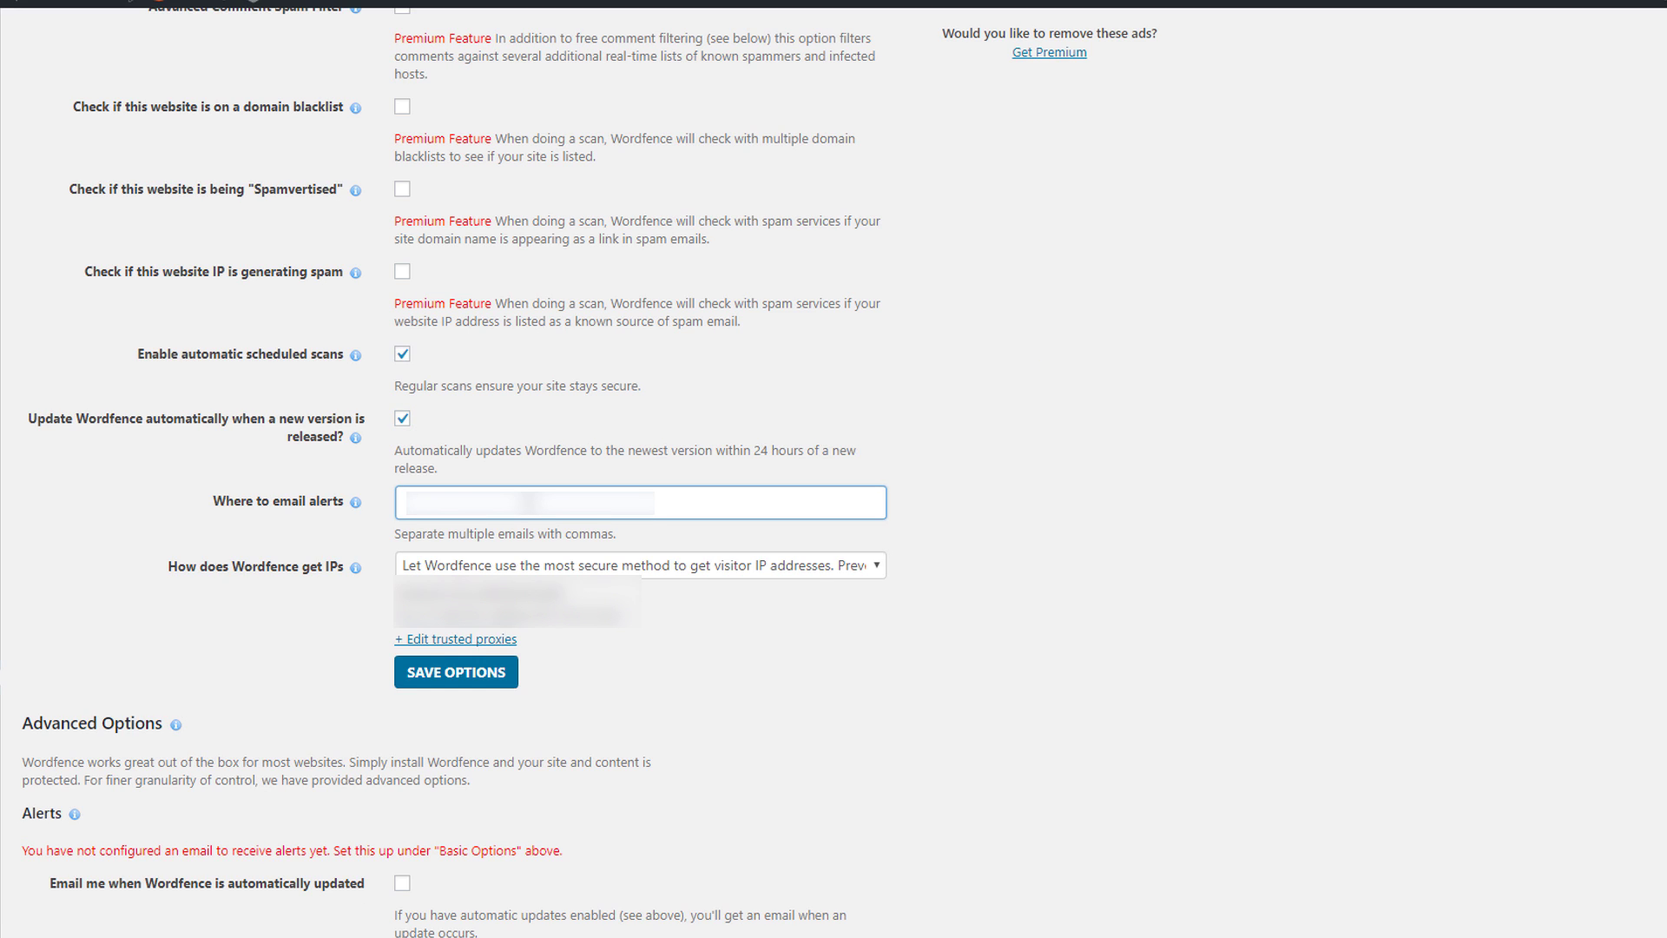
# Step: Save the basic options, reload the page, and enable e-mails when Wordfence auto-updates
pyautogui.hotkey('ctrl', 'a')
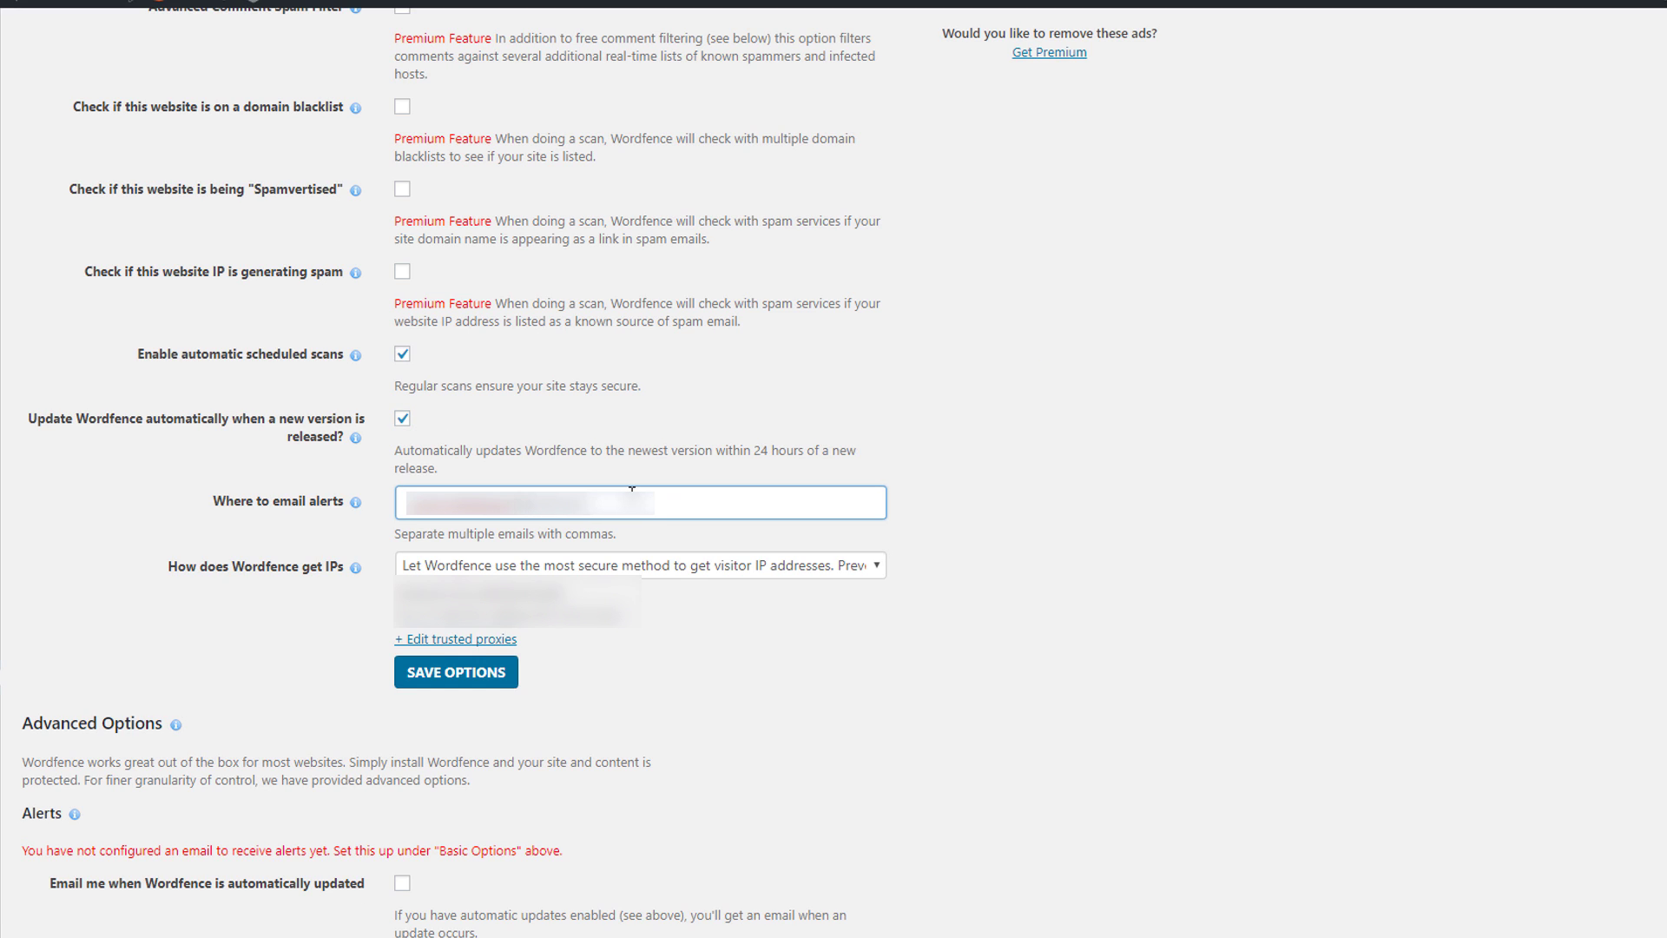
pyautogui.press('Return')
pyautogui.scroll(-5, 1069, 725)
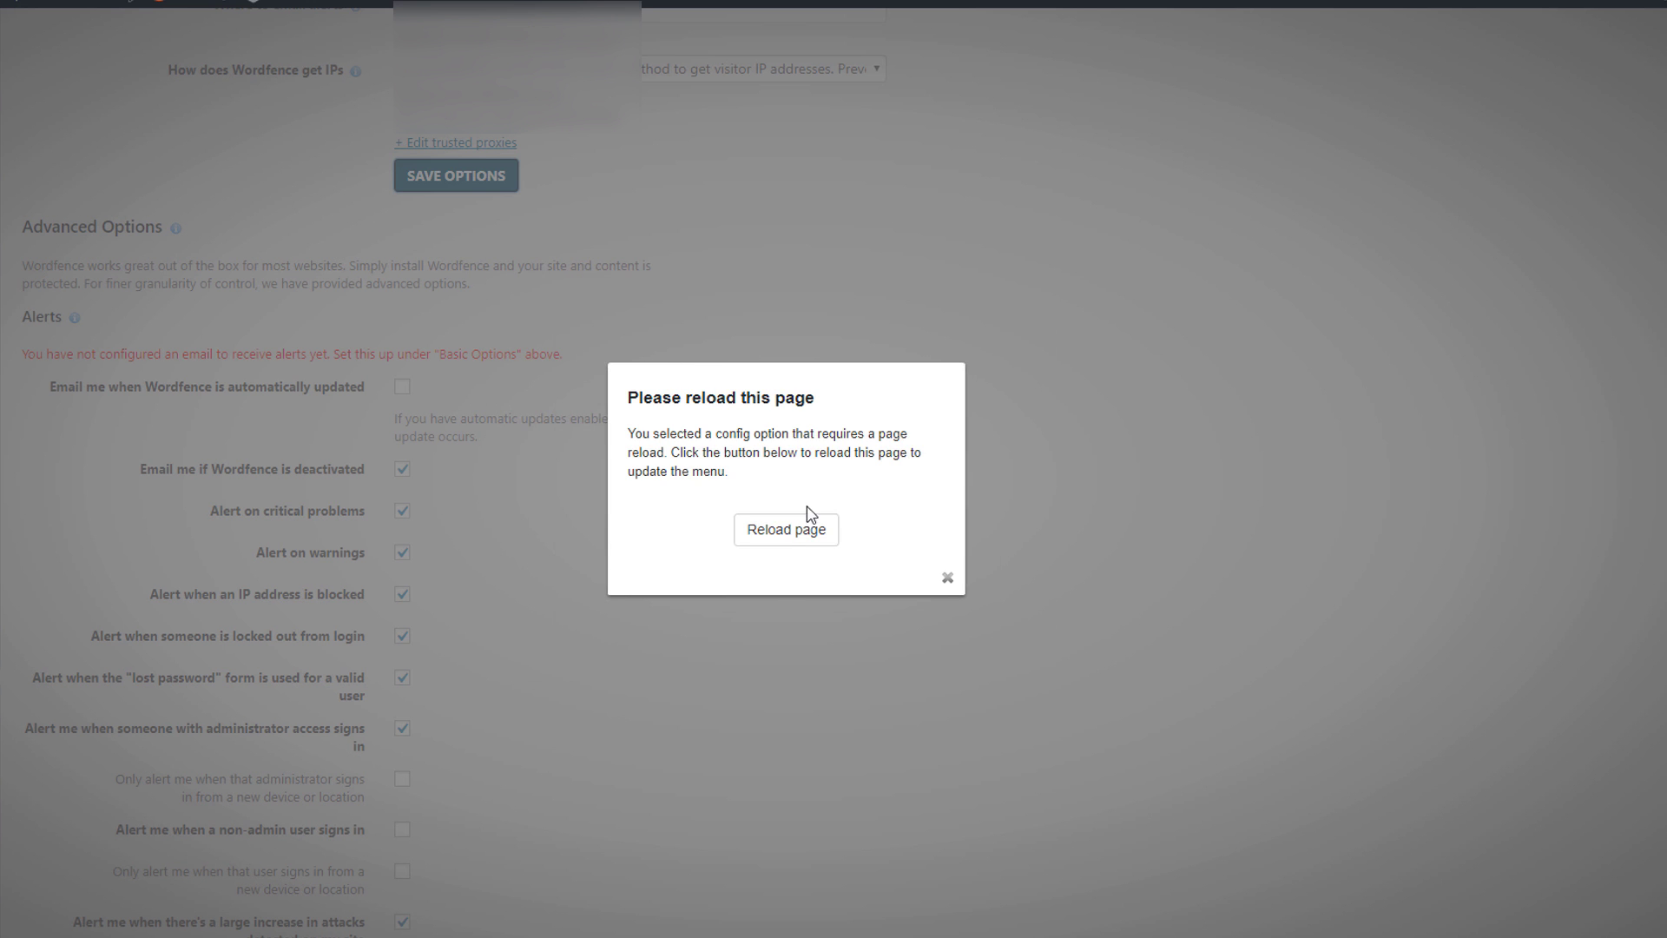
pyautogui.click(808, 517)
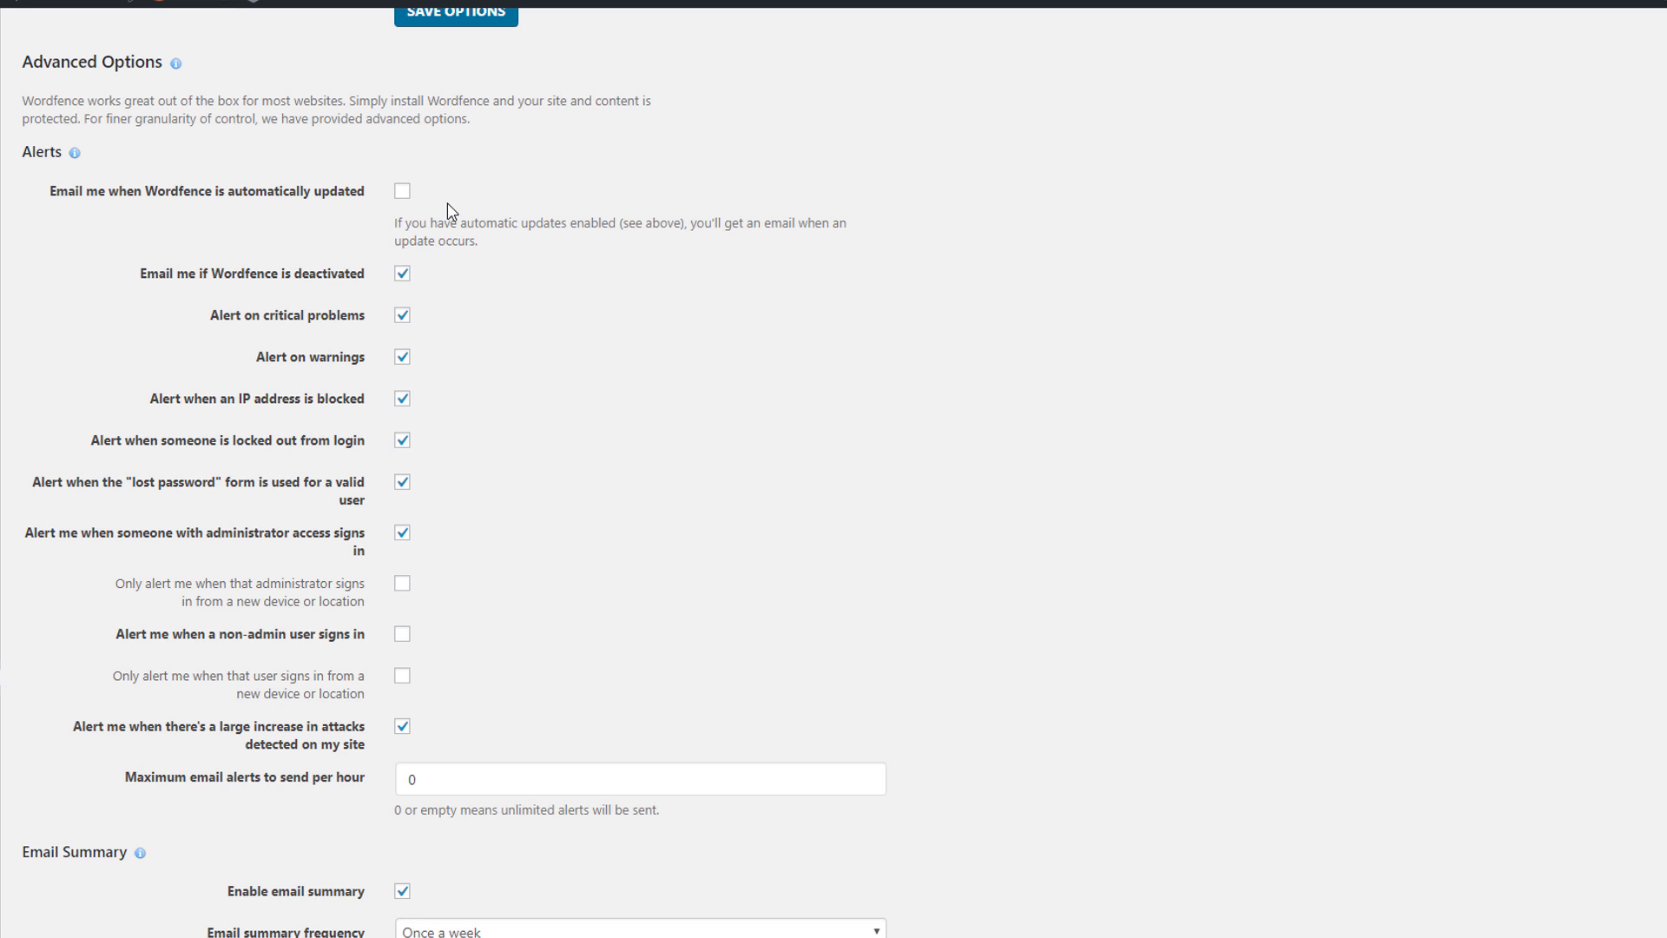
pyautogui.click(401, 192)
# Step: Alert on admin and non-admin sign-ins from new devices
pyautogui.click(402, 584)
pyautogui.click(401, 634)
pyautogui.click(402, 676)
# Step: Scan theme and plugin files, files outside WordPress, images/binaries, and enable HIGH SENSITIVITY scanning
pyautogui.scroll(-11, 576, 543)
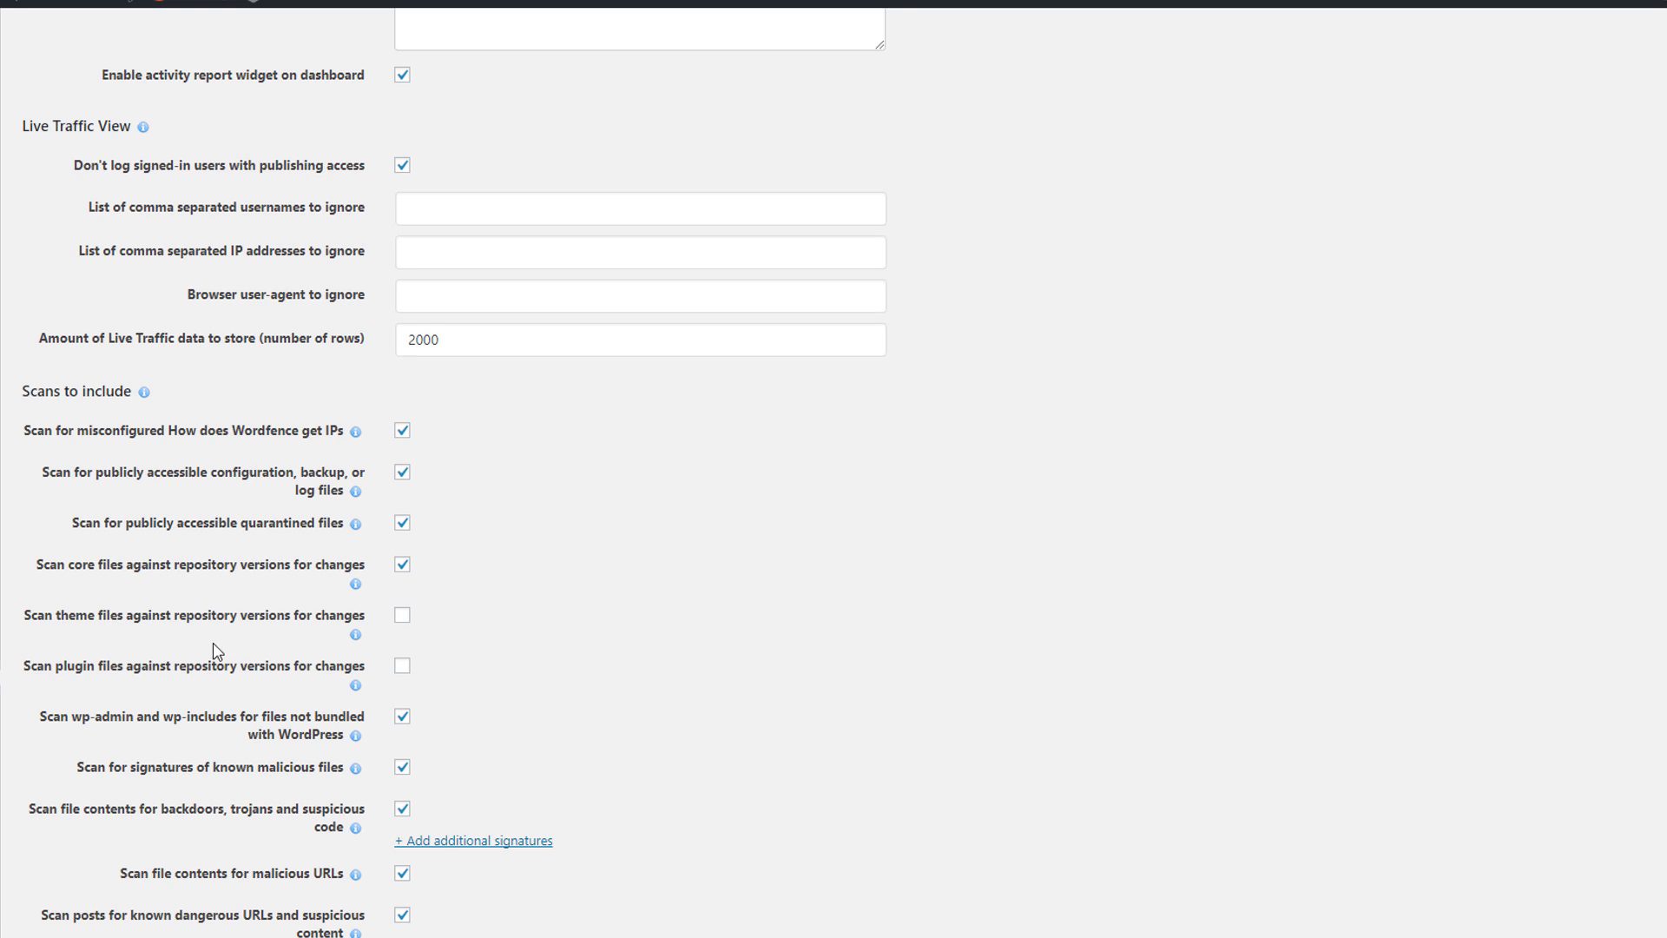
pyautogui.click(402, 615)
pyautogui.click(402, 665)
pyautogui.click(406, 634)
pyautogui.scroll(-8, 816, 636)
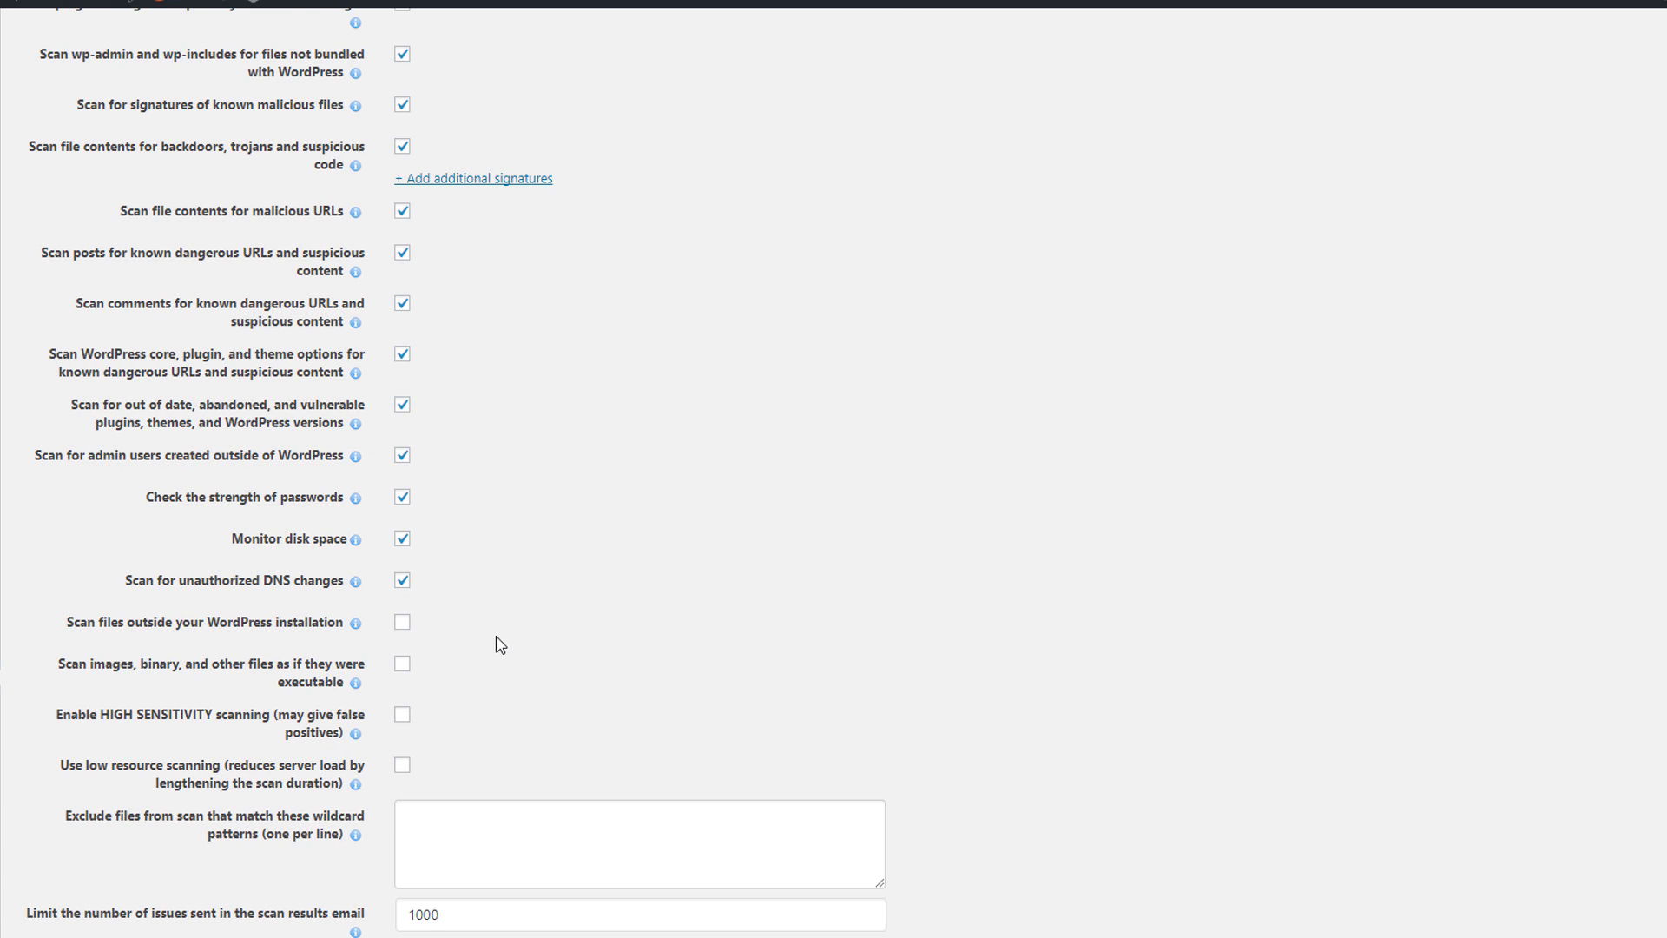
pyautogui.click(401, 628)
pyautogui.click(402, 665)
pyautogui.click(404, 717)
pyautogui.scroll(-3, 304, 733)
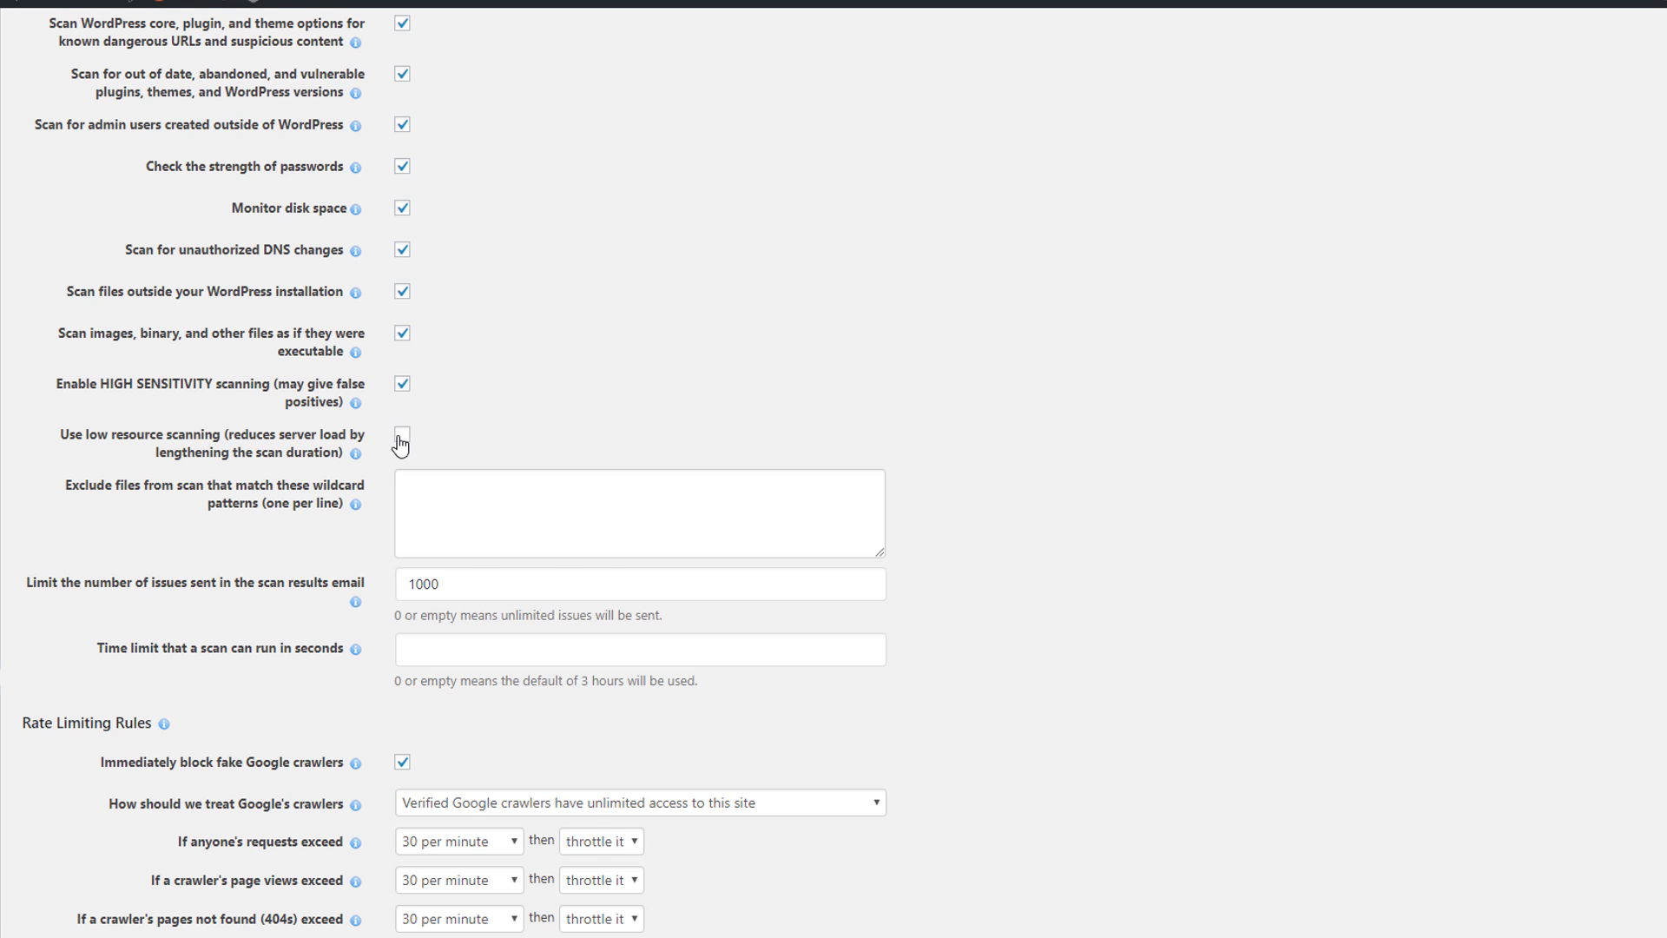
pyautogui.scroll(-5, 444, 614)
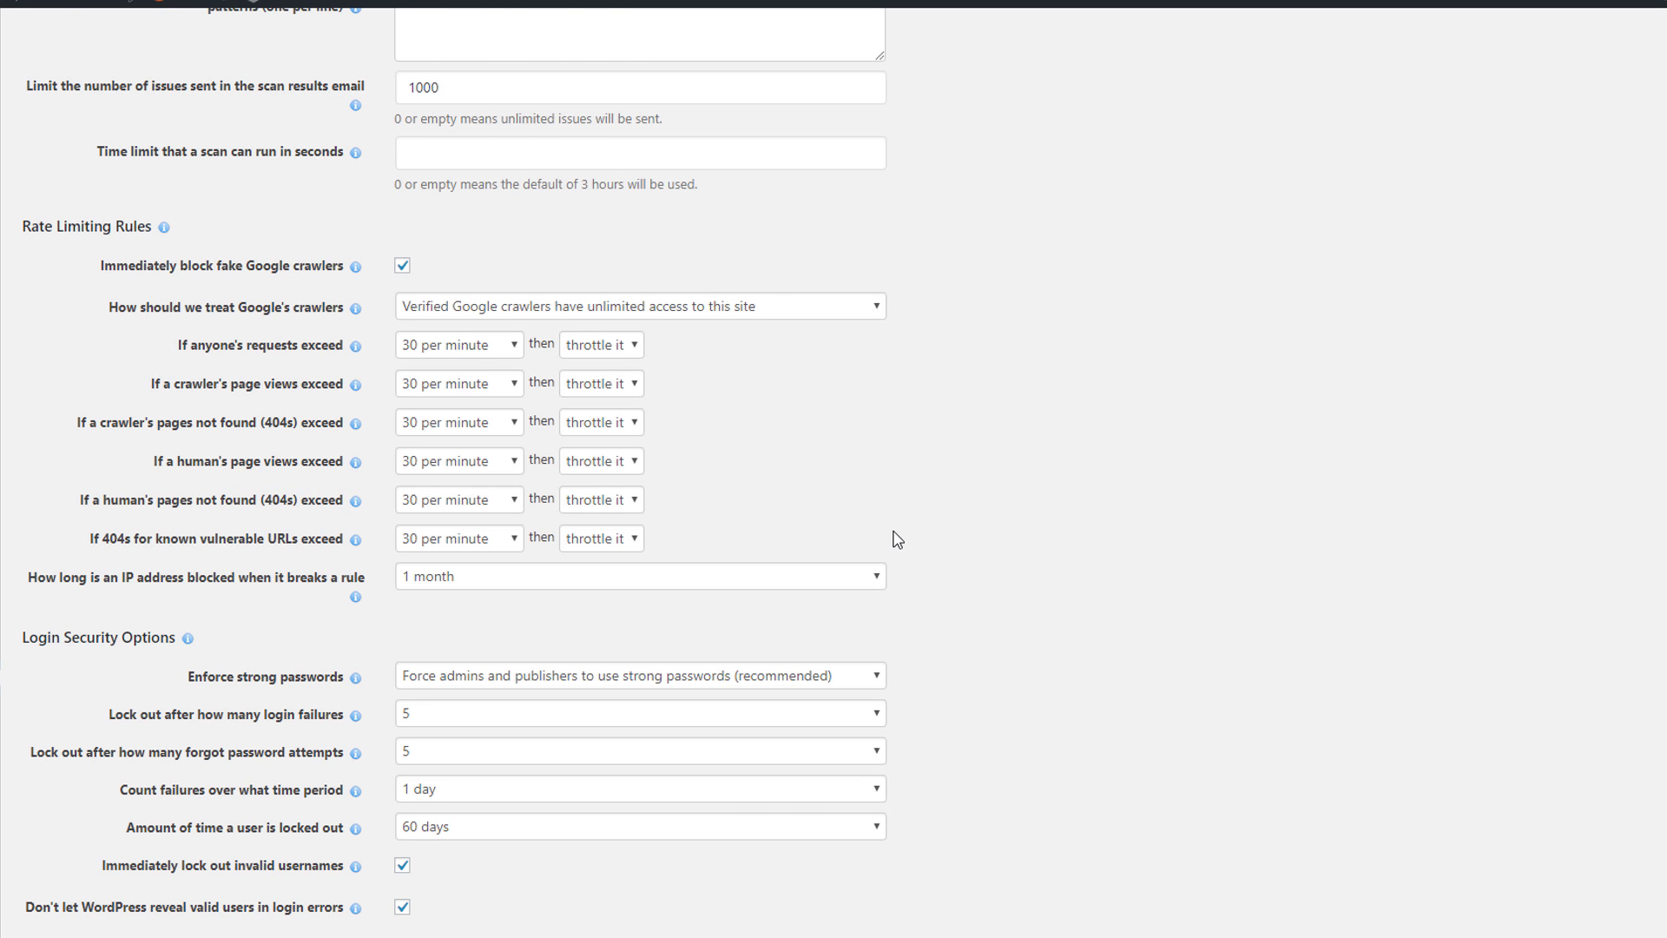
pyautogui.scroll(-3, 959, 623)
pyautogui.scroll(-8, 625, 560)
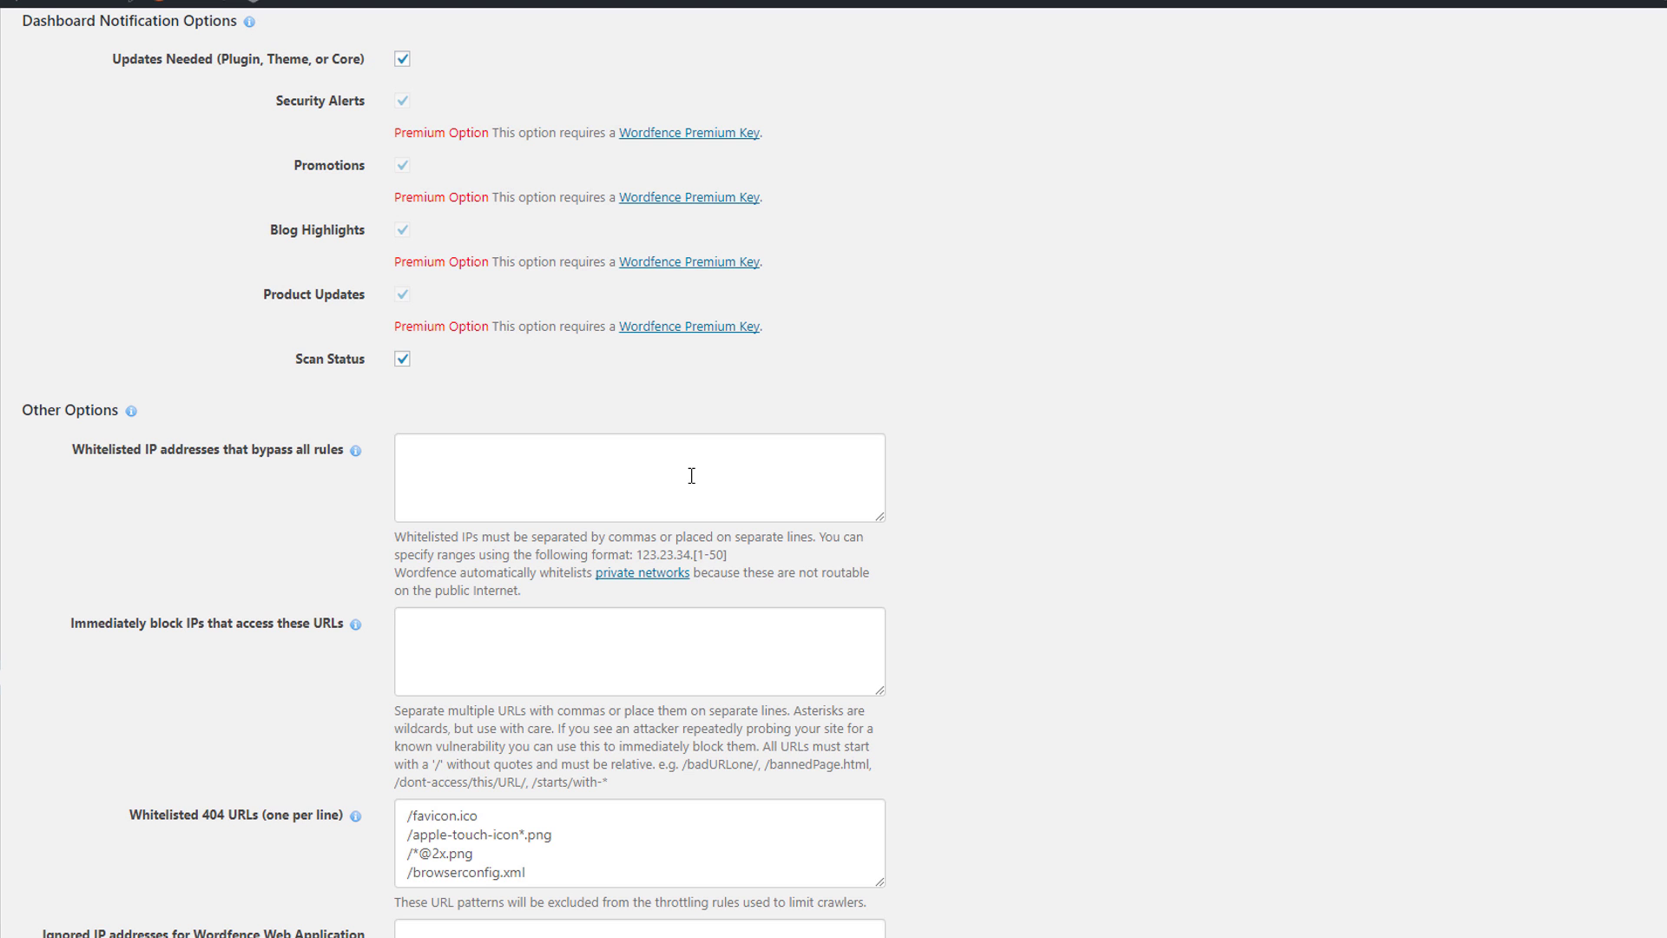
# Step: Turn on Hide WordPress version and leave 'Delete Wordfence tables and data on deactivation' unticked
pyautogui.scroll(-8, 691, 475)
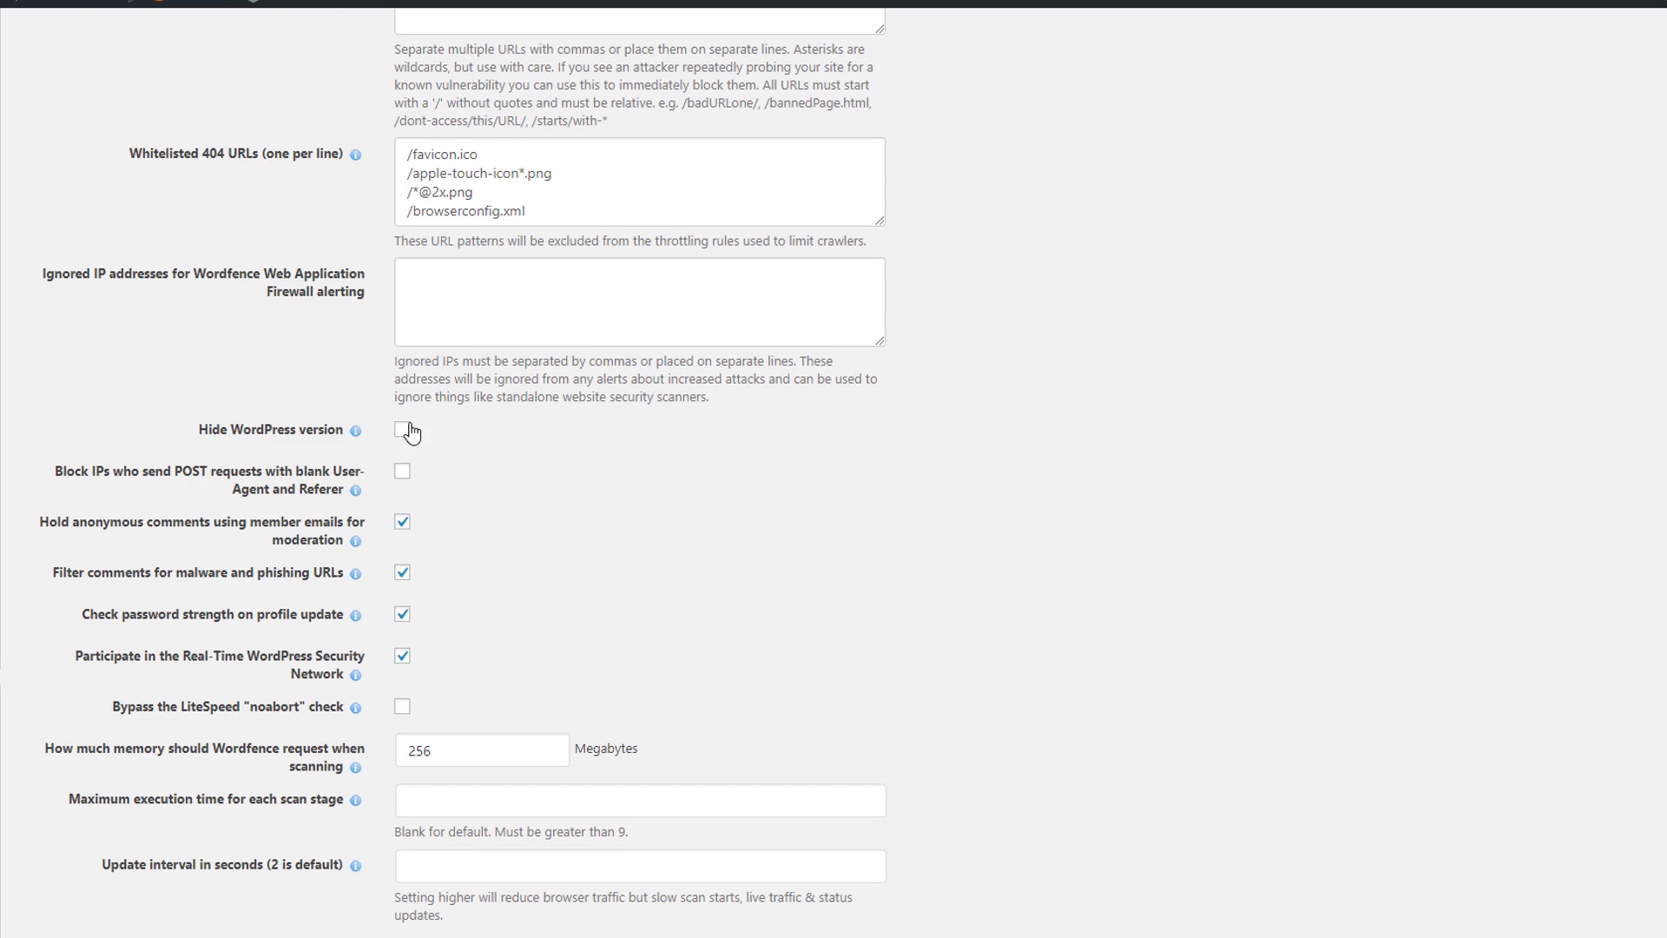
pyautogui.click(405, 429)
pyautogui.scroll(-4, 521, 569)
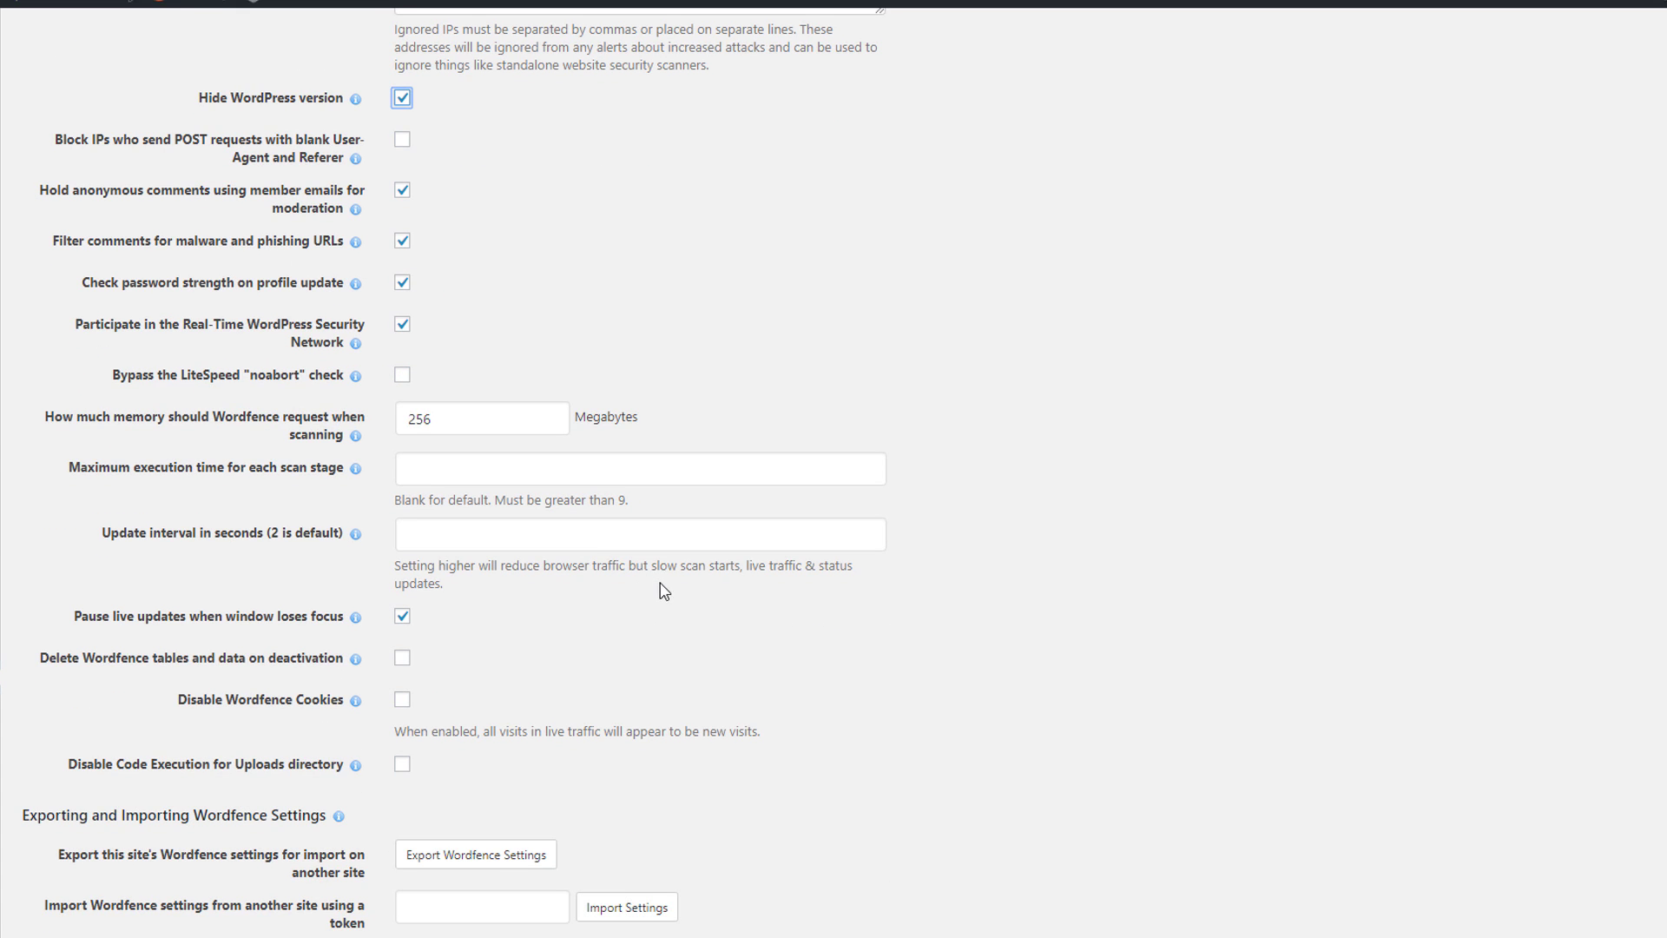
pyautogui.scroll(-1, 686, 597)
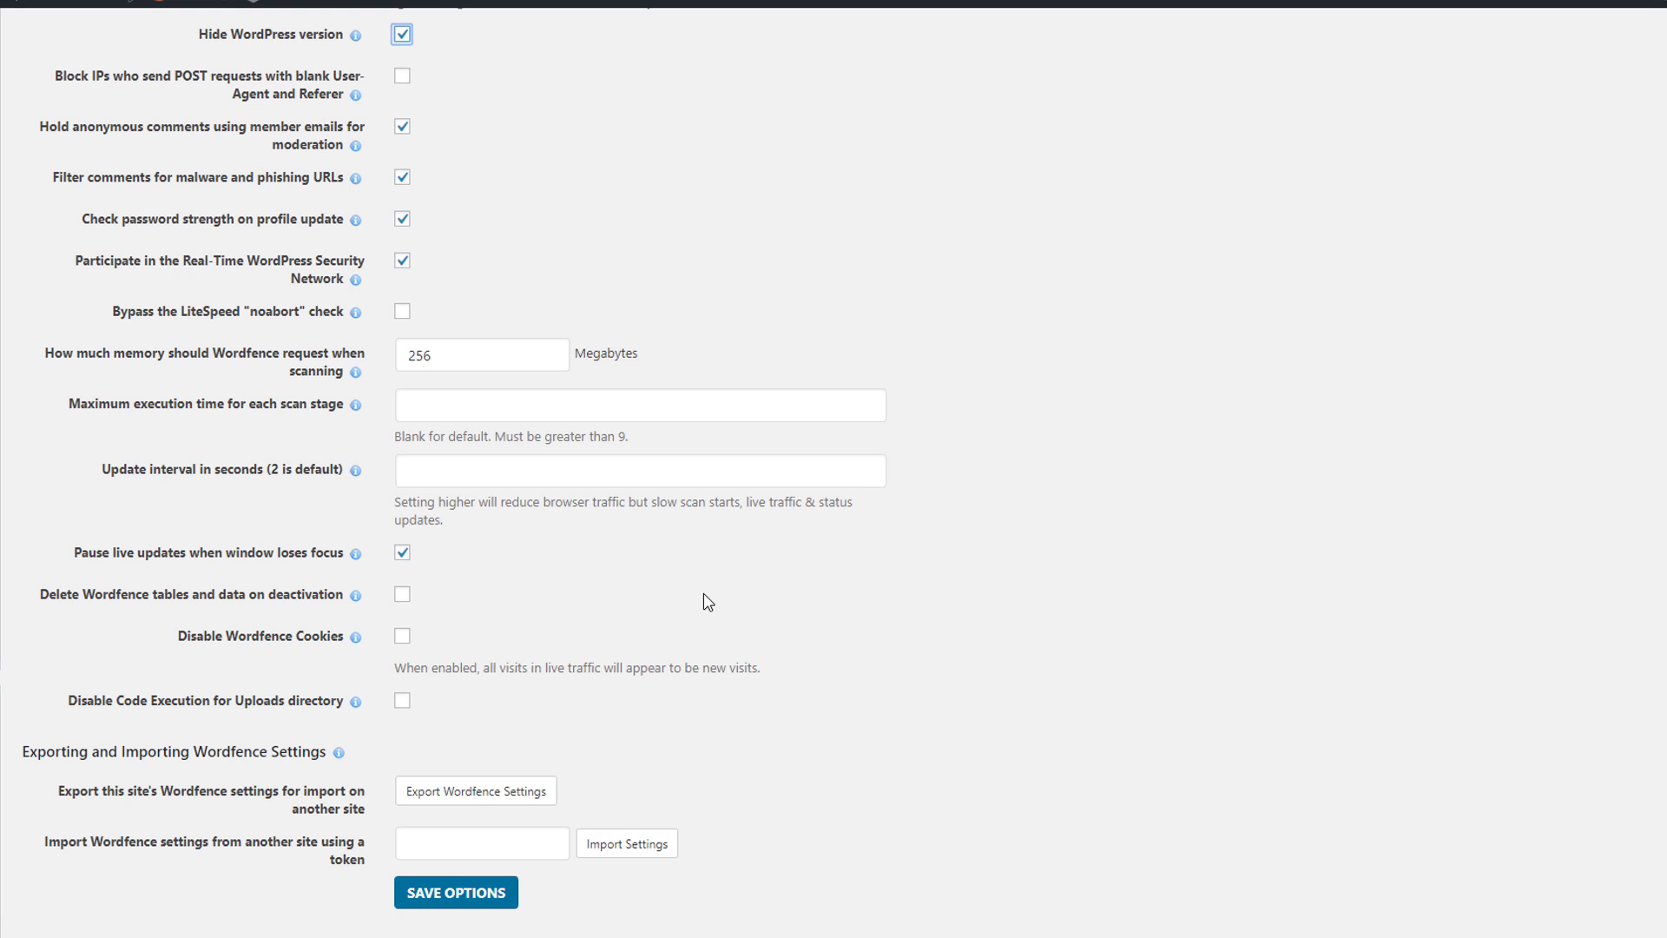
pyautogui.click(403, 596)
pyautogui.click(403, 595)
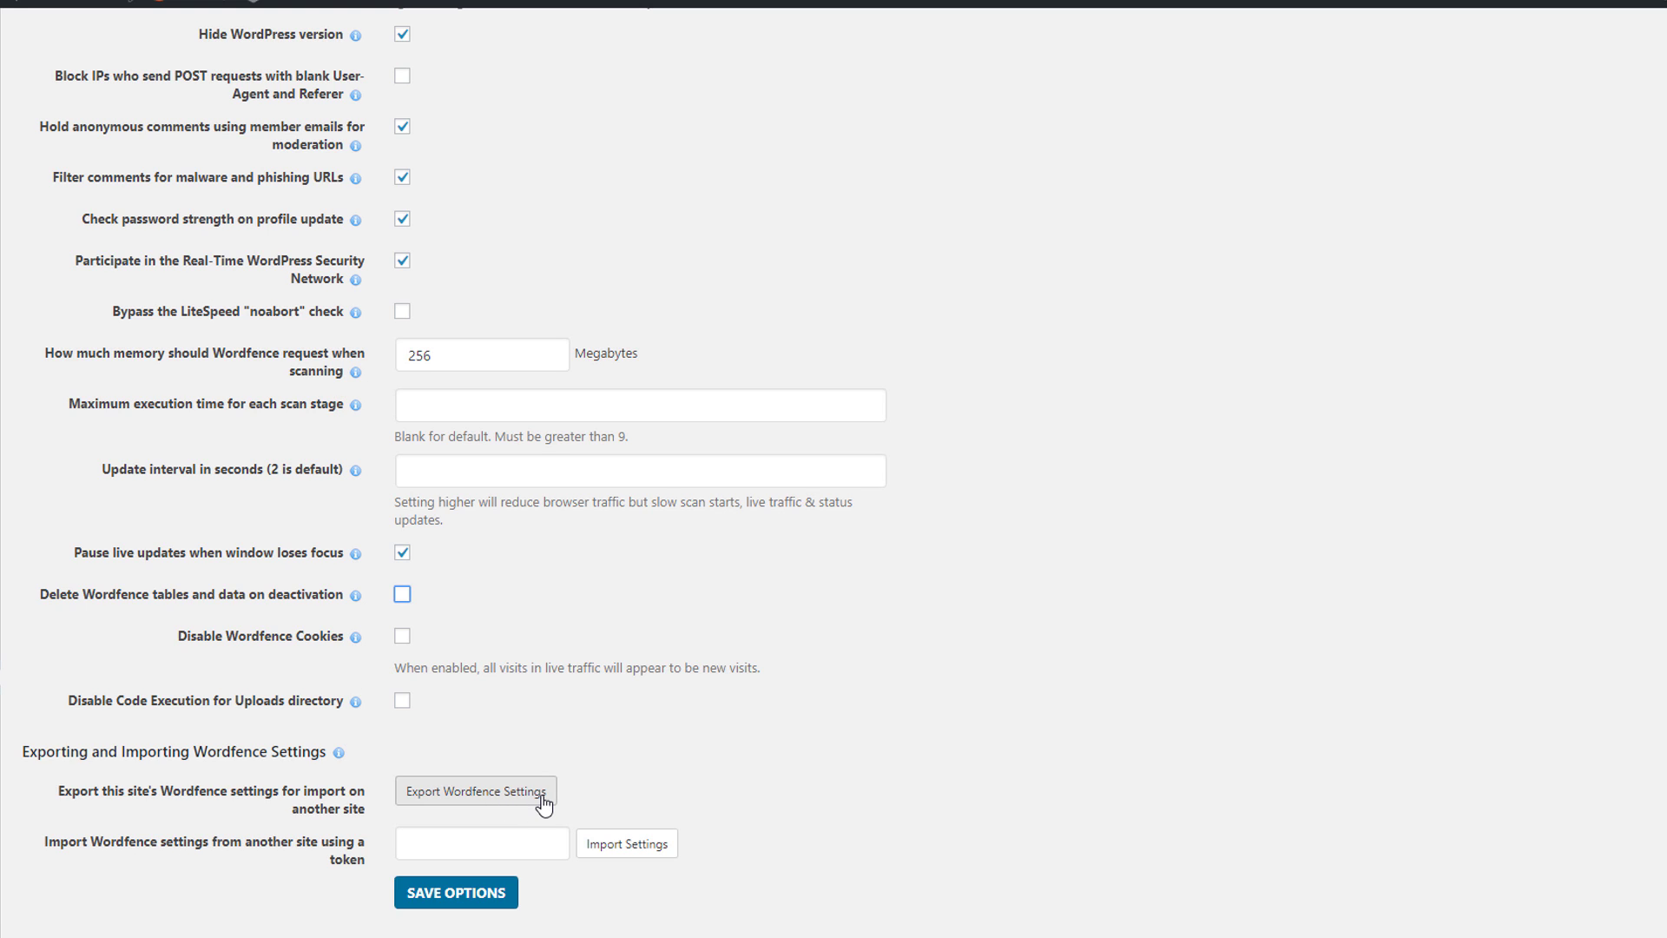
# Step: Save all the Wordfence options, then view the Tools page's WHOIS lookup
pyautogui.click(449, 896)
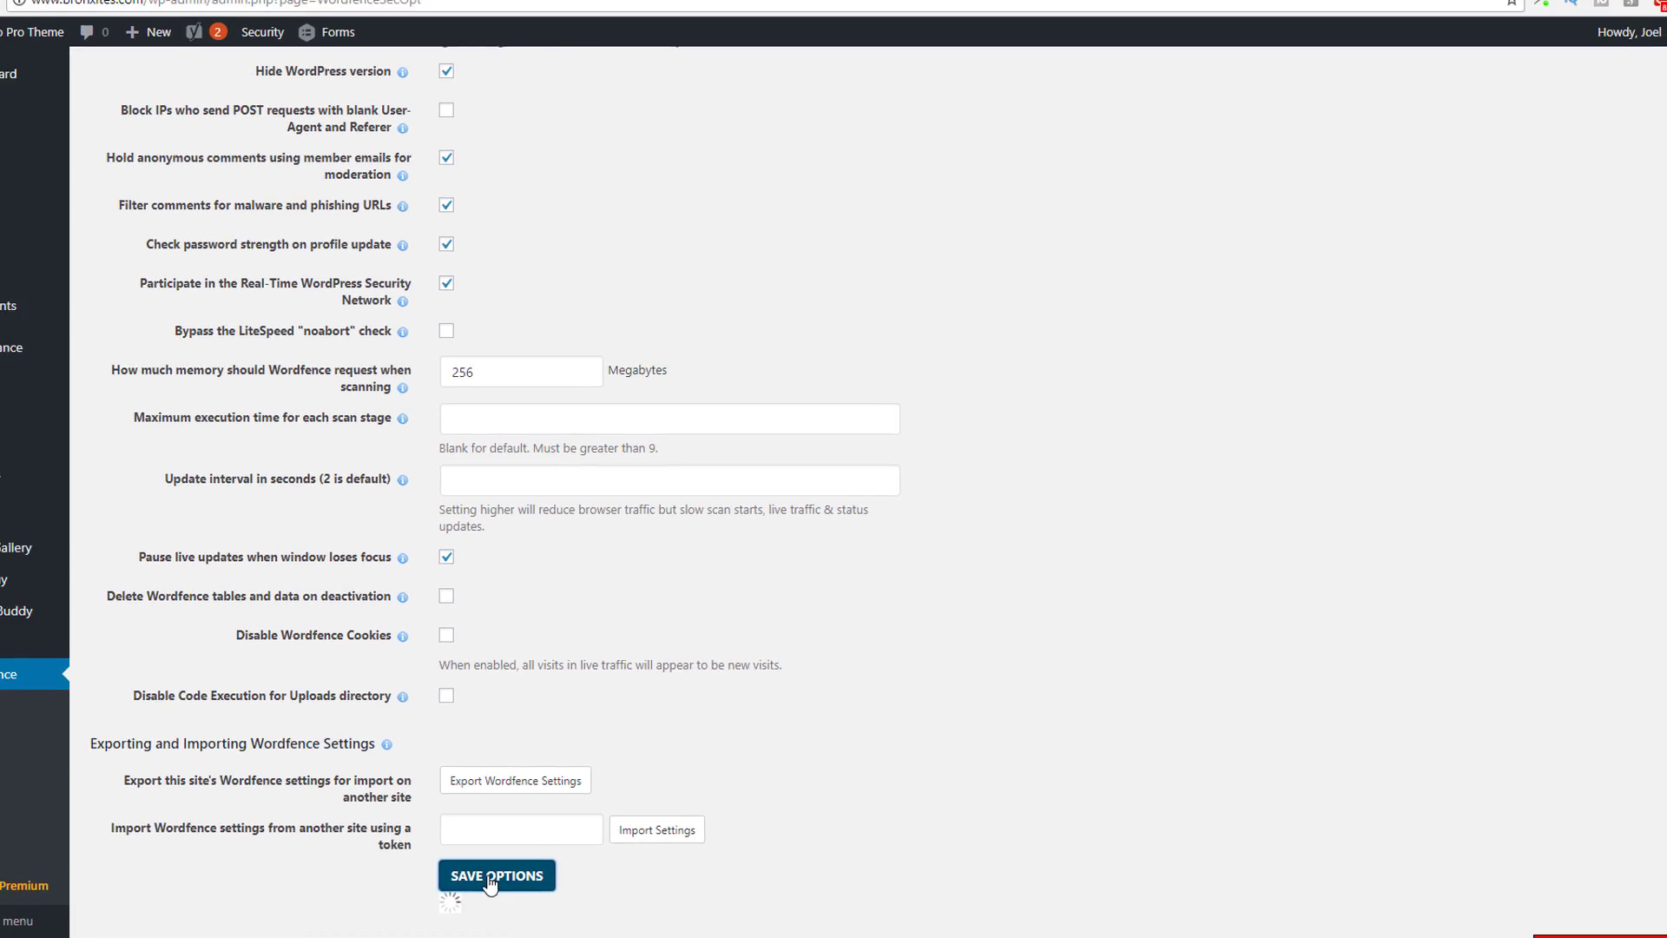
pyautogui.click(23, 820)
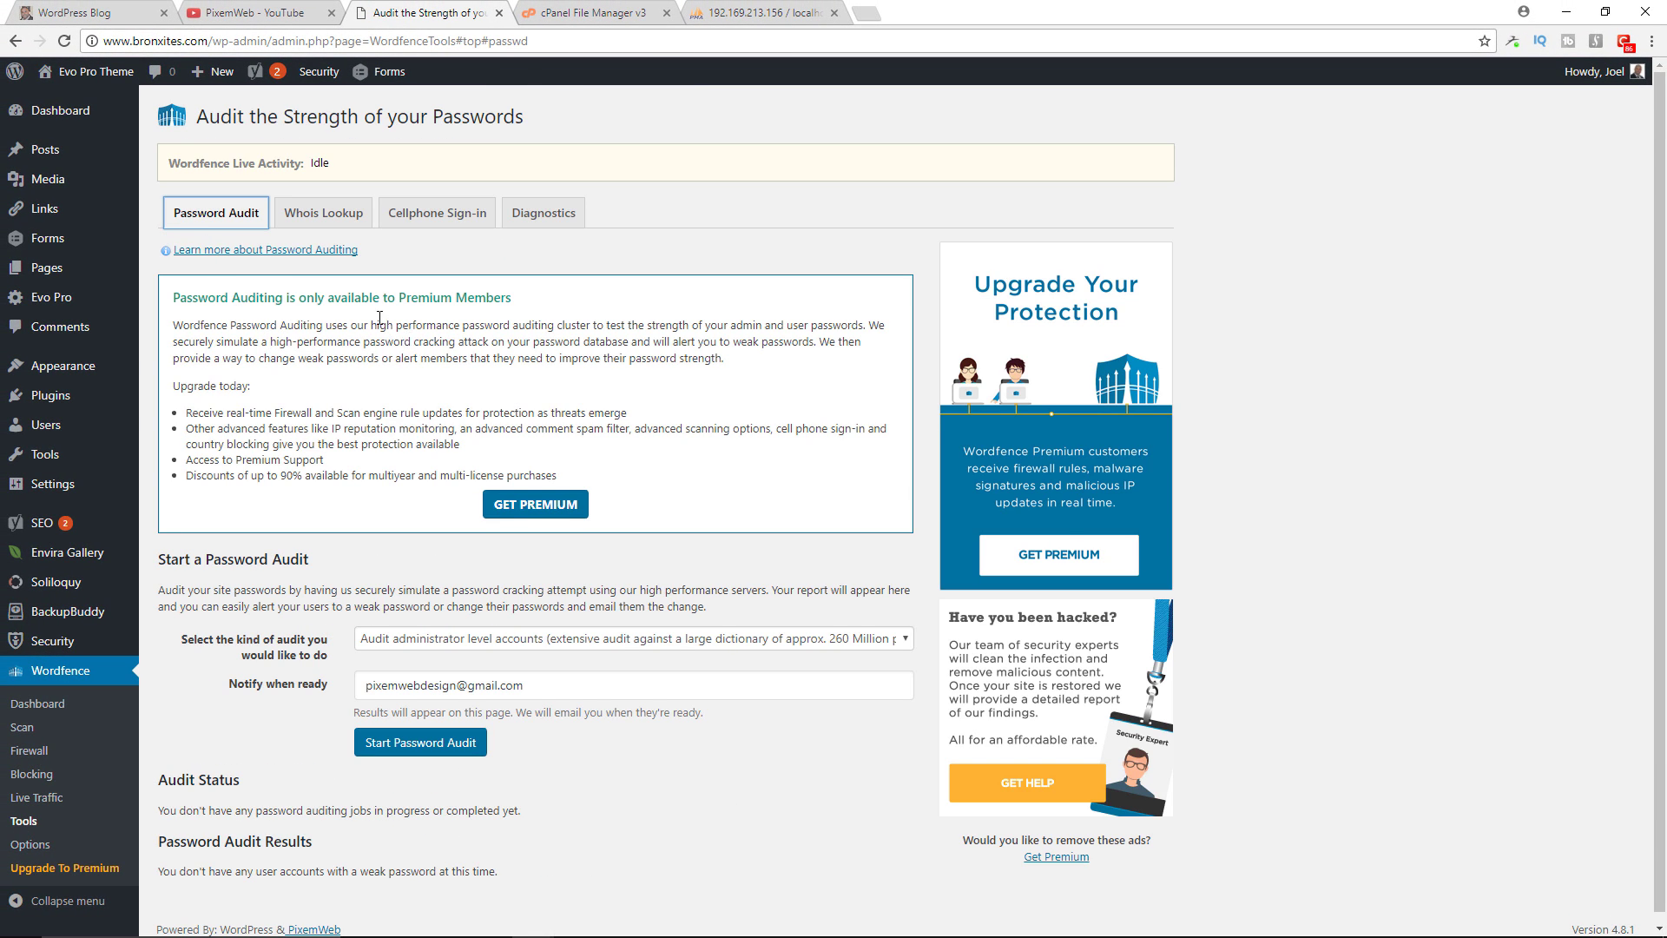
pyautogui.click(324, 214)
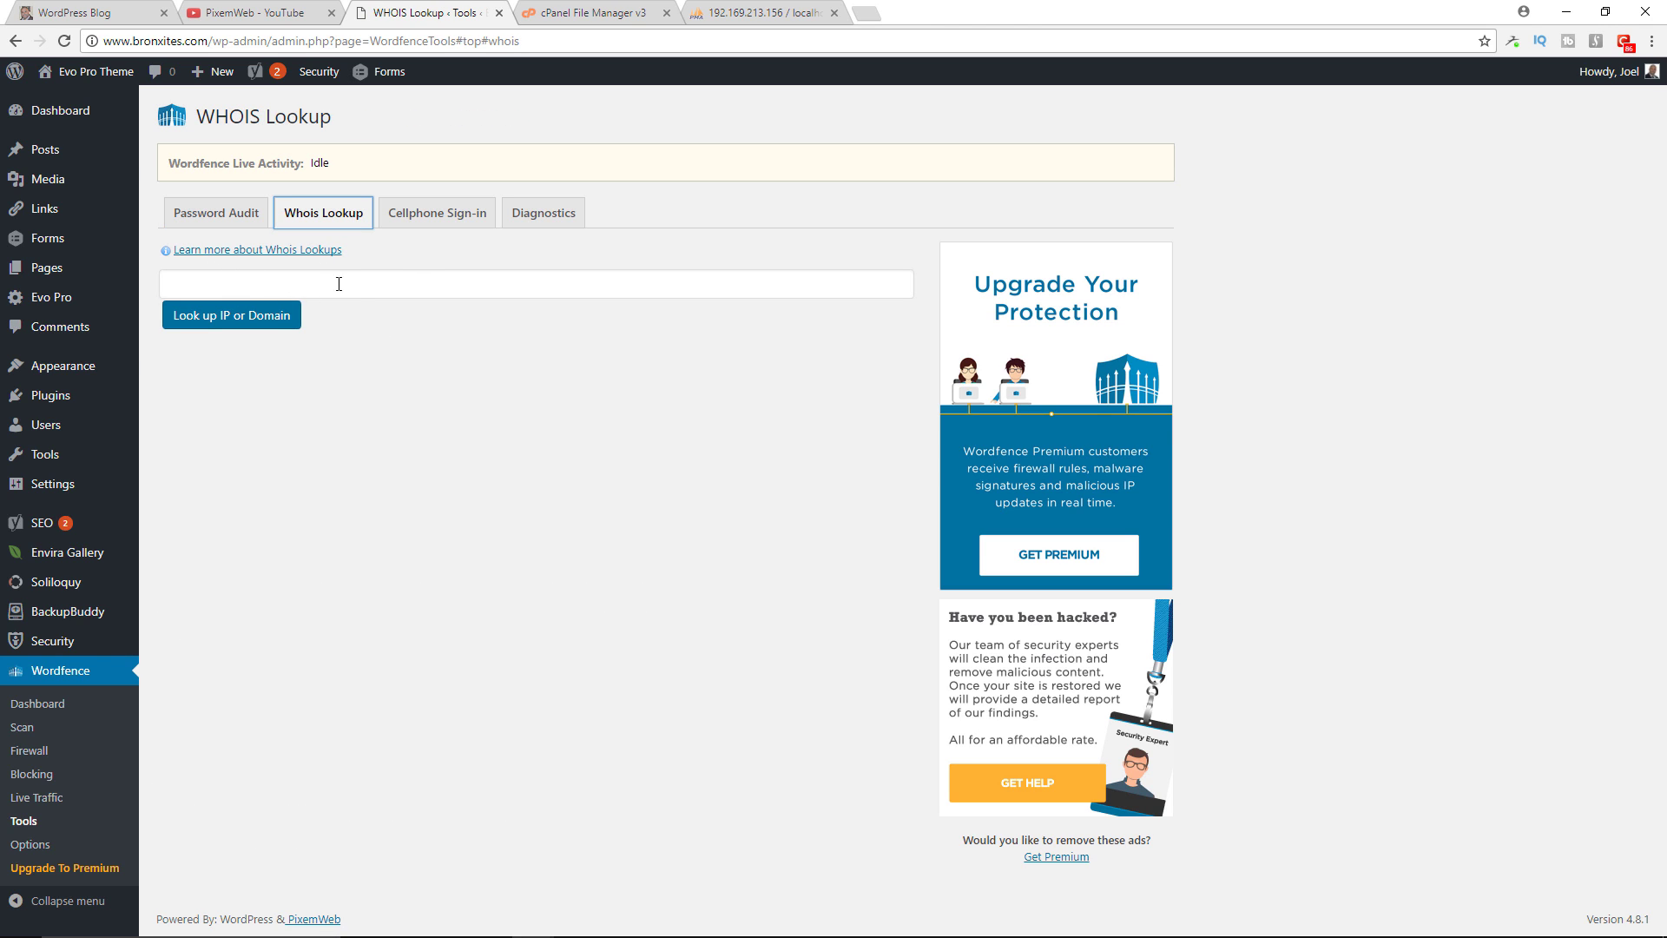
# Step: Look over the Cellphone Sign-in and Diagnostics tabs, then bring up Live Traffic
pyautogui.click(439, 213)
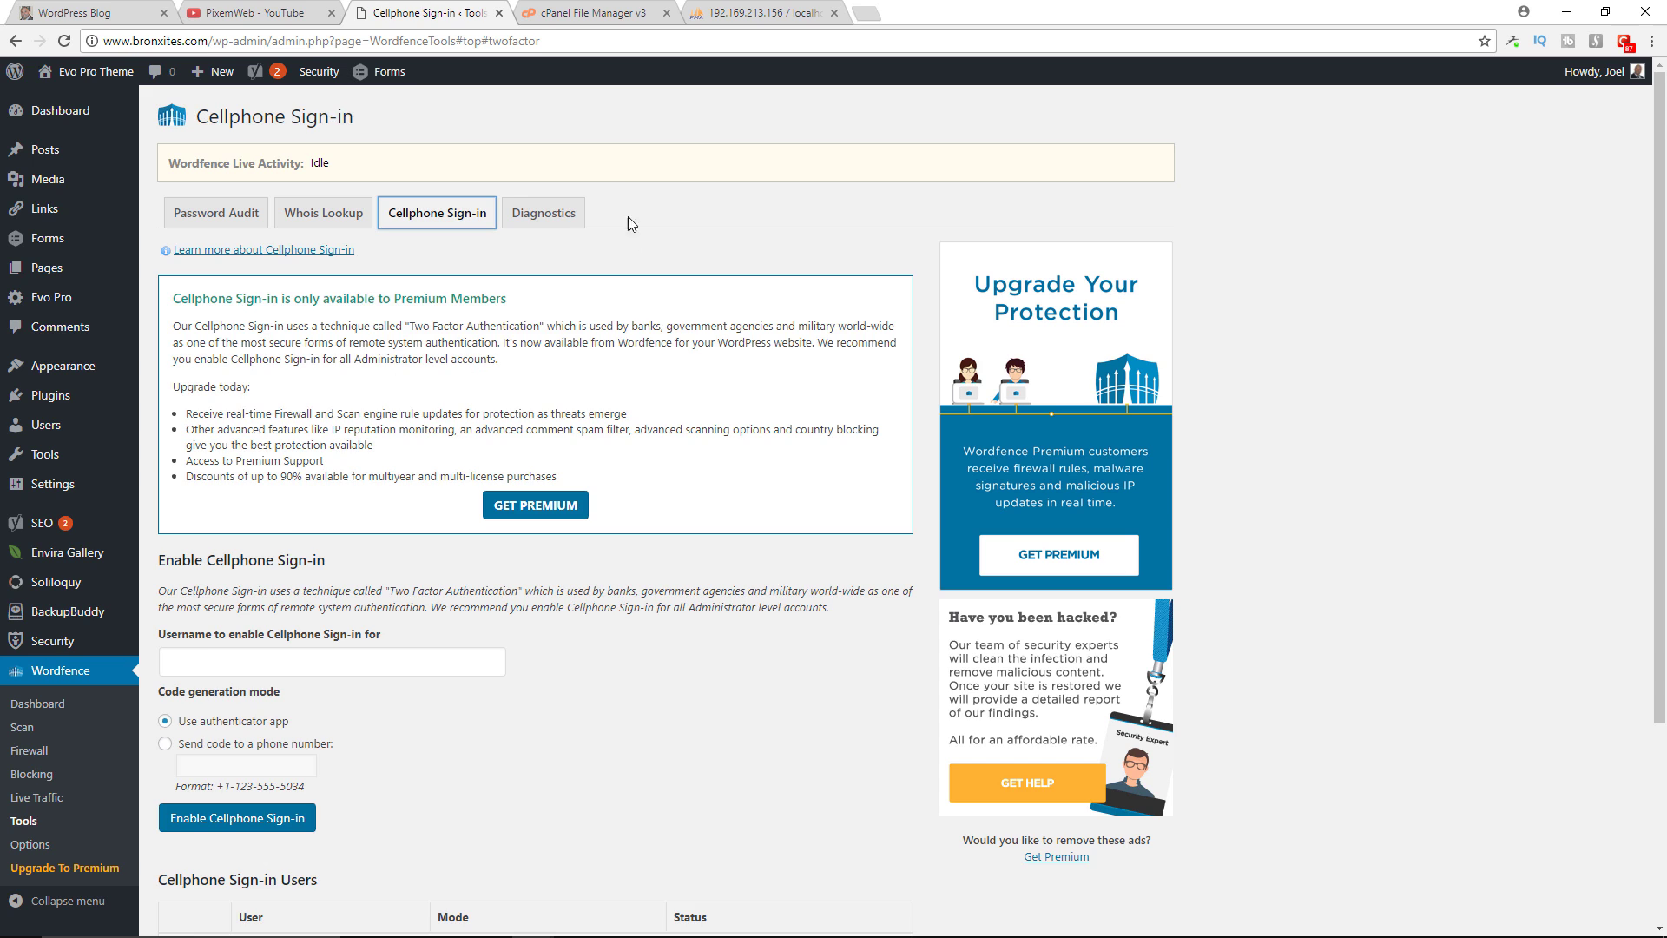
pyautogui.click(547, 212)
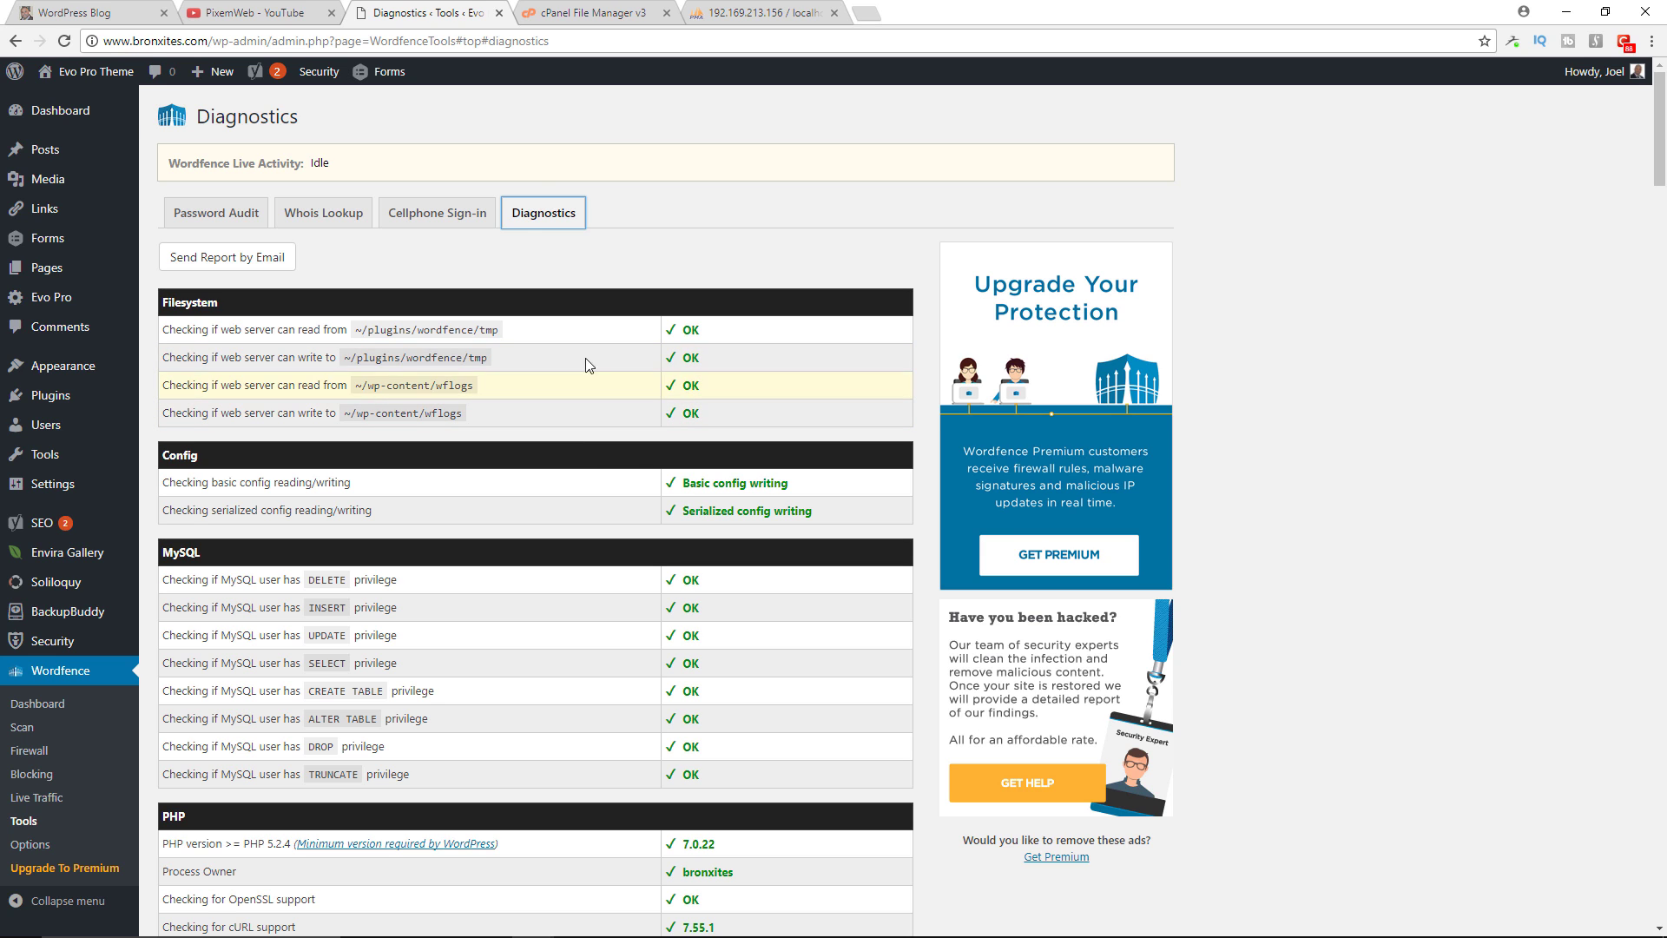
pyautogui.click(39, 797)
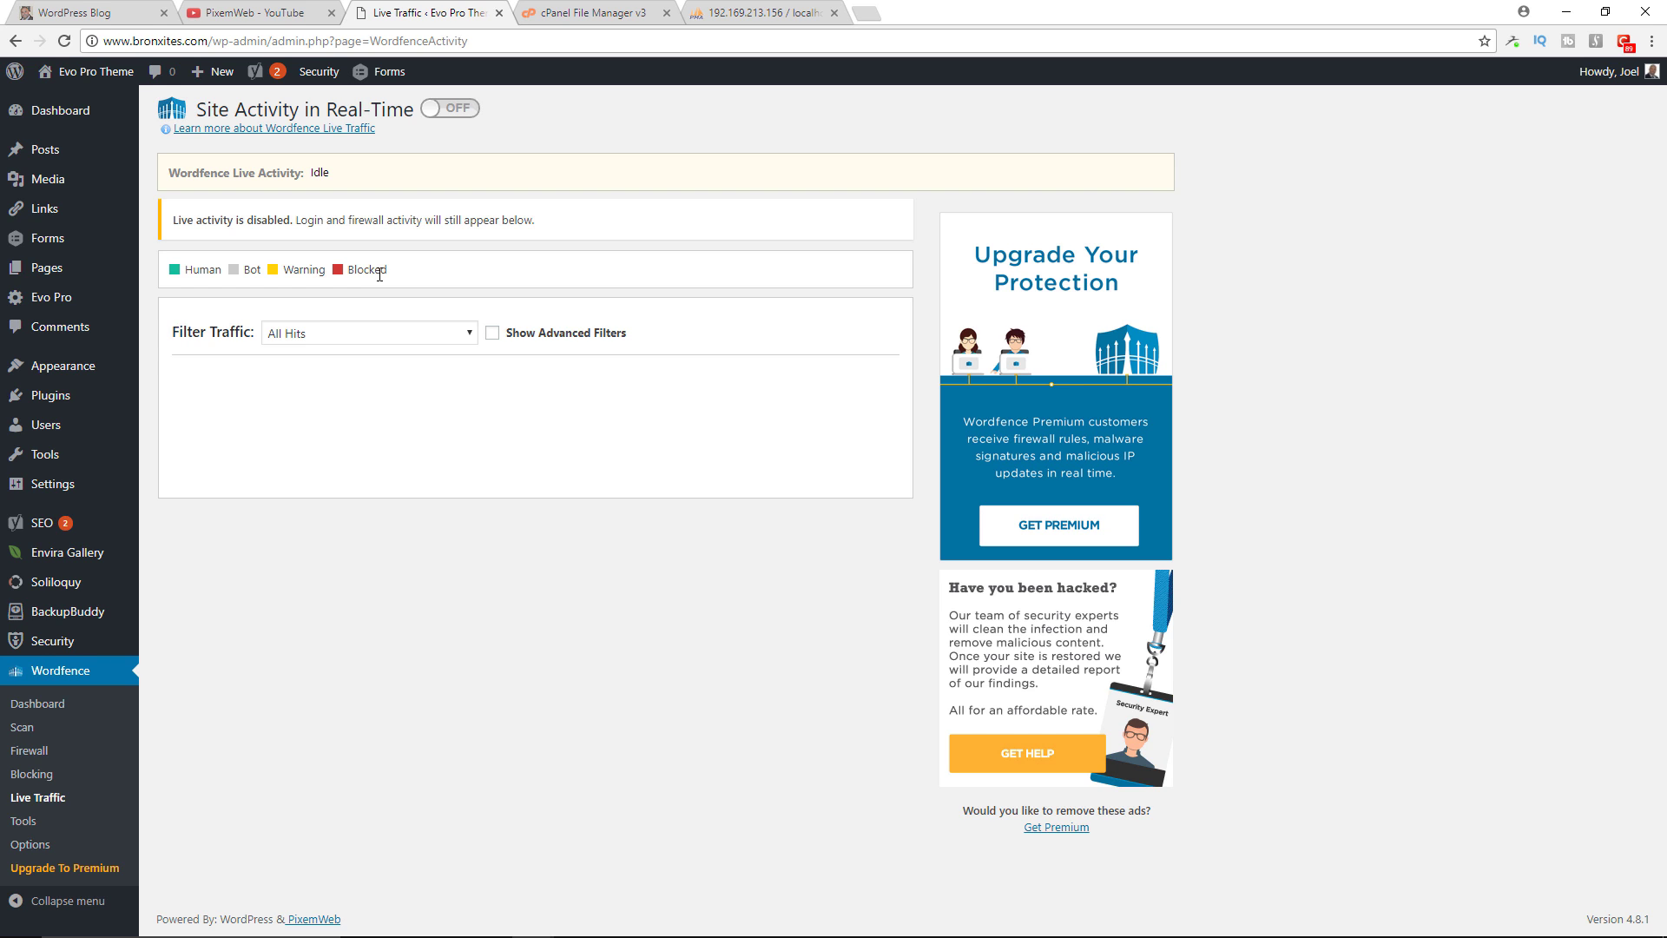
# Step: Review the blocked IPs, country and advanced blocking tabs, plus Brute Force Protection options
pyautogui.click(132, 770)
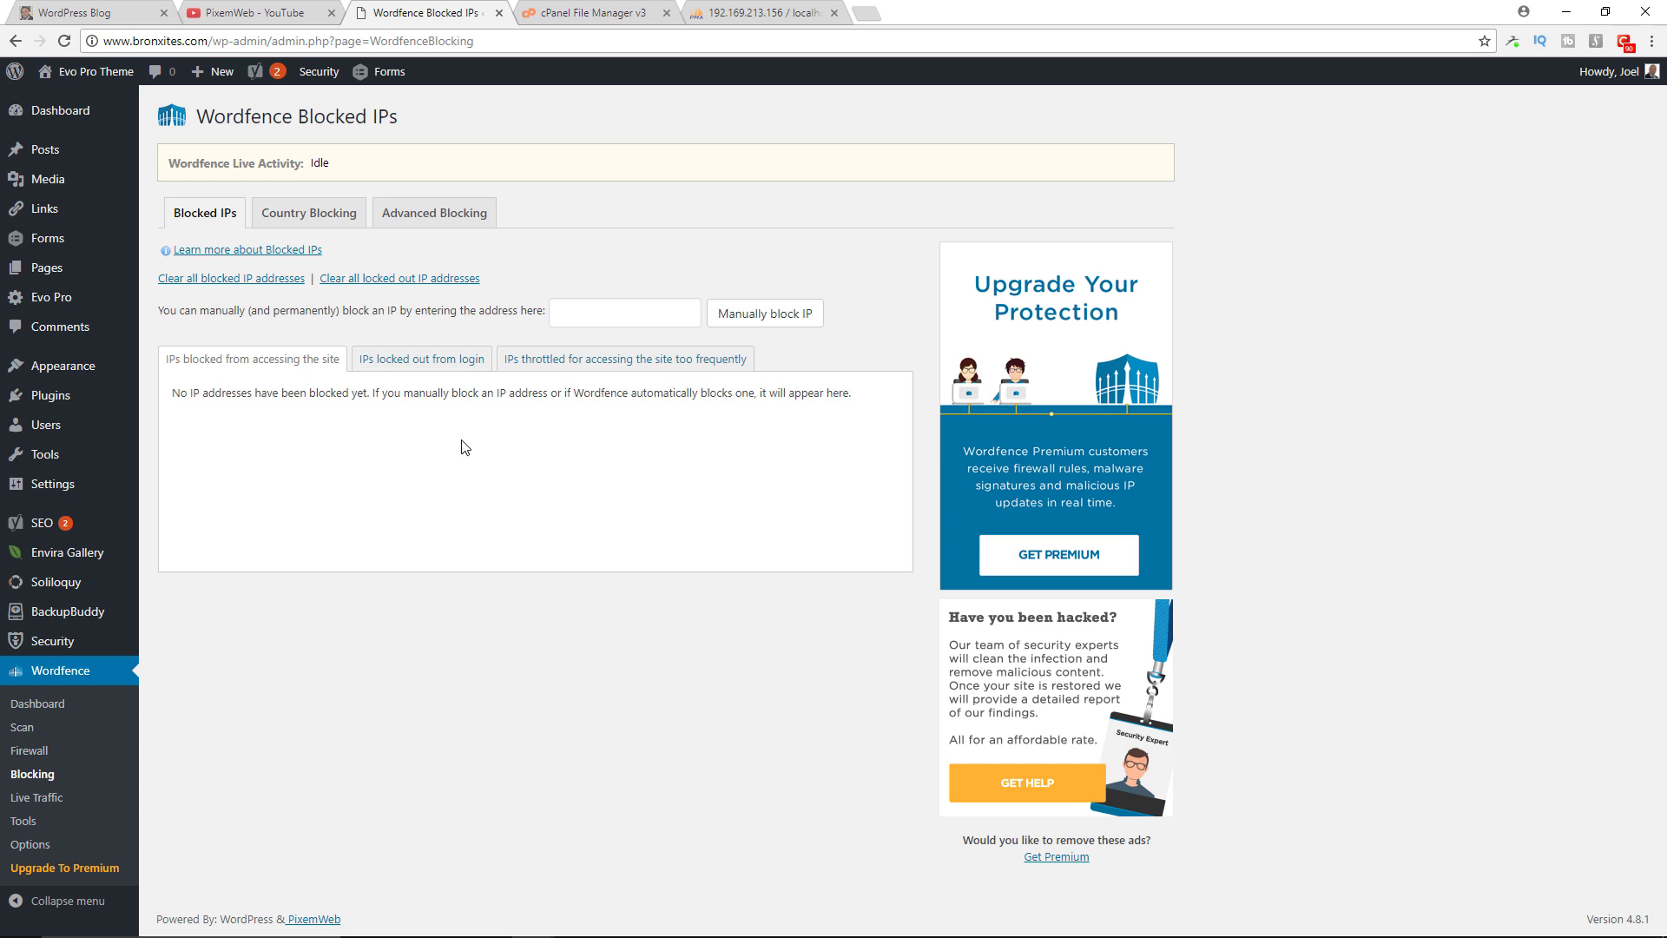
pyautogui.click(326, 215)
pyautogui.click(391, 224)
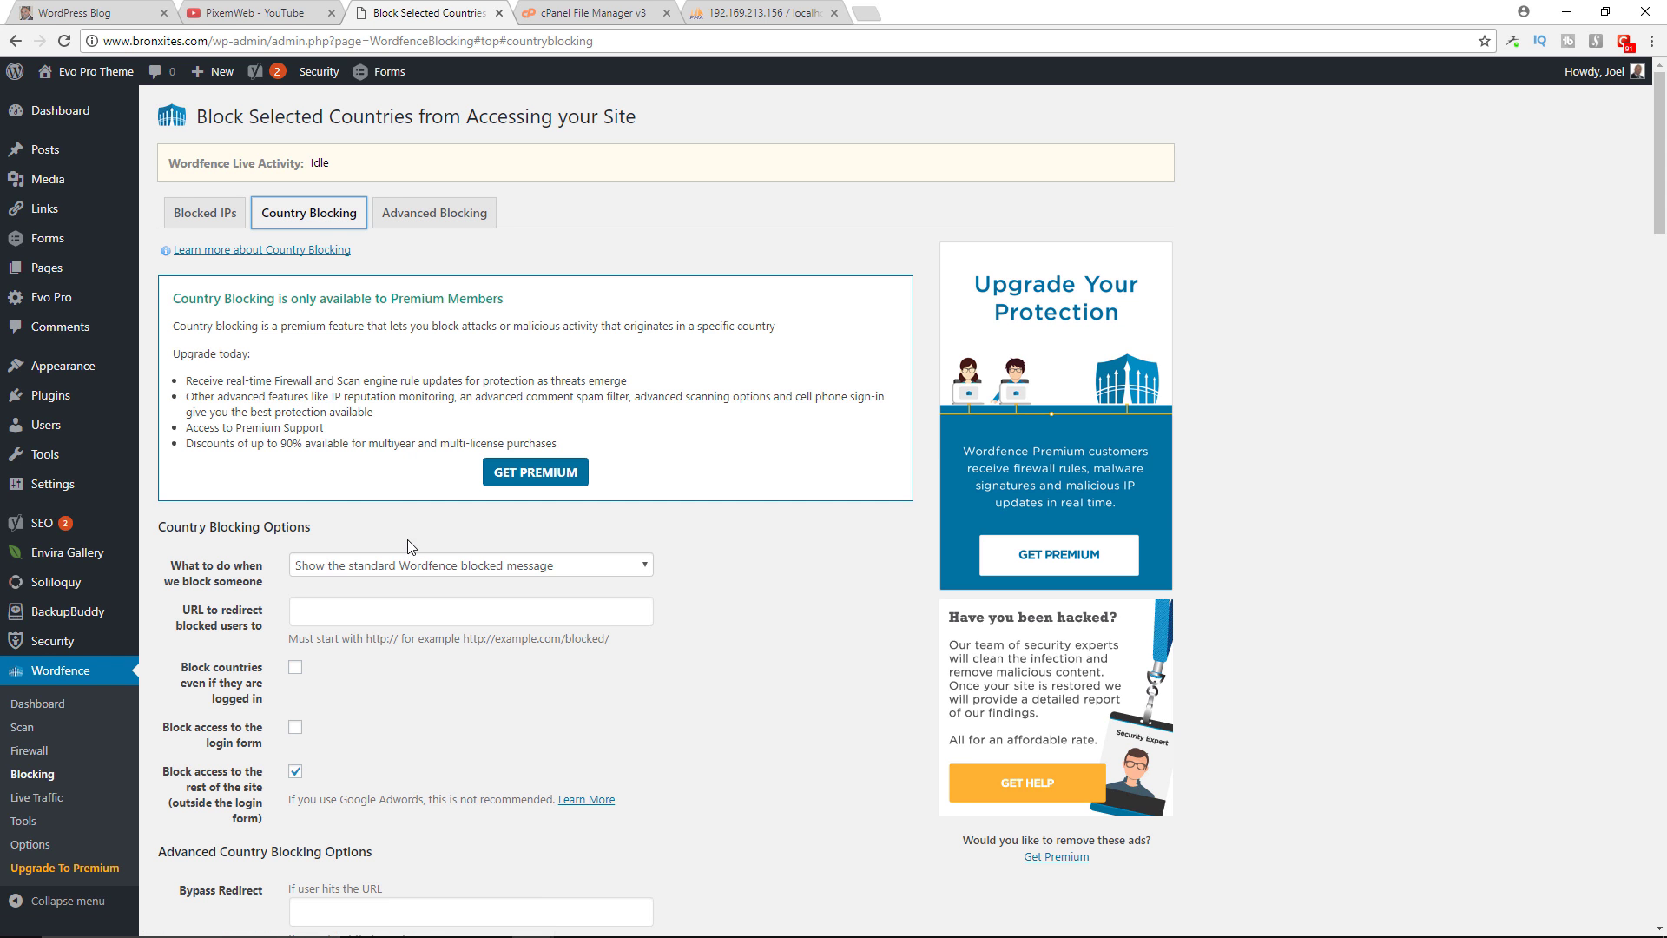
pyautogui.click(31, 752)
pyautogui.scroll(-2, 295, 630)
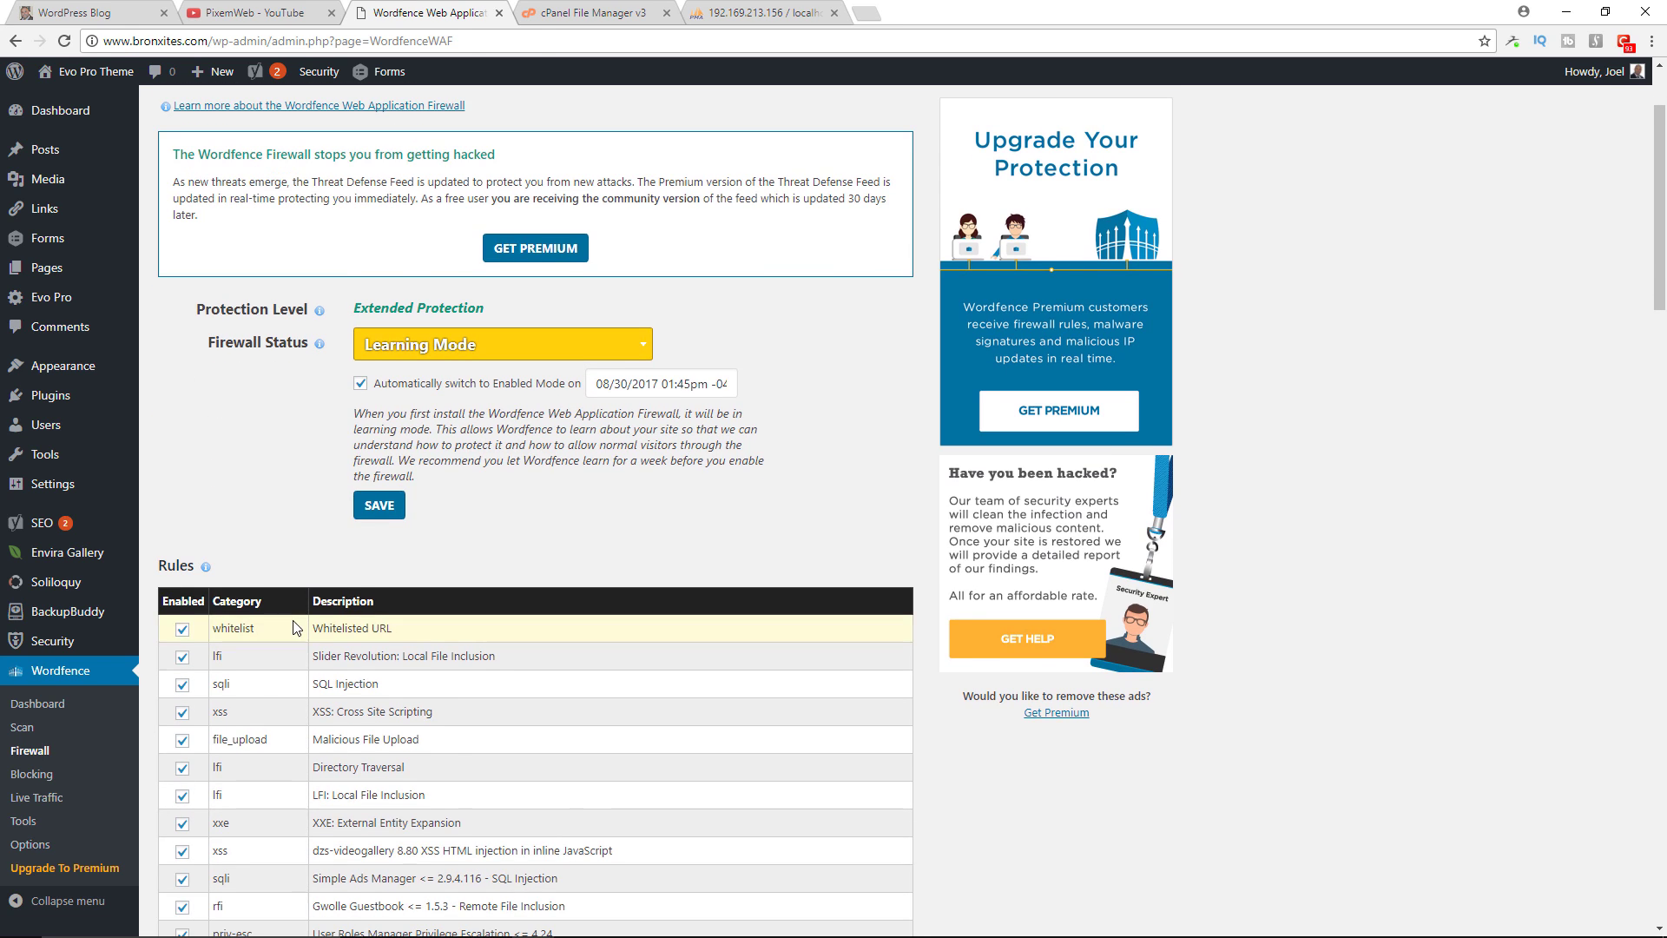
pyautogui.click(397, 213)
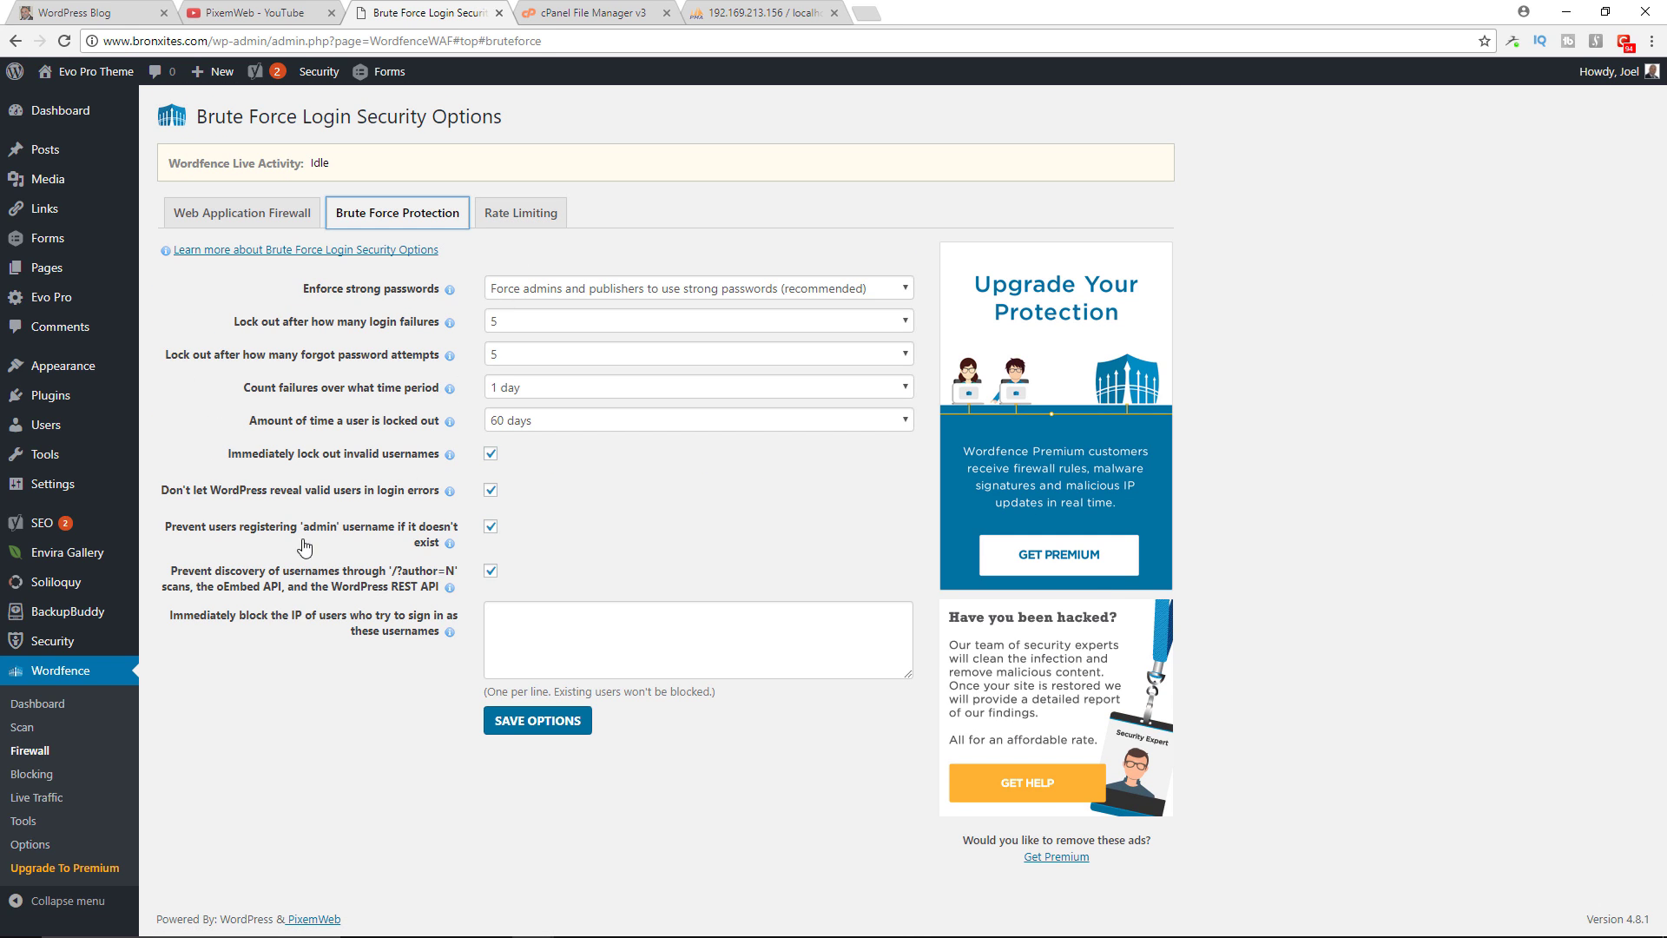
# Step: Look through the Wordfence Scan page's Scheduling and Options tabs
pyautogui.click(22, 726)
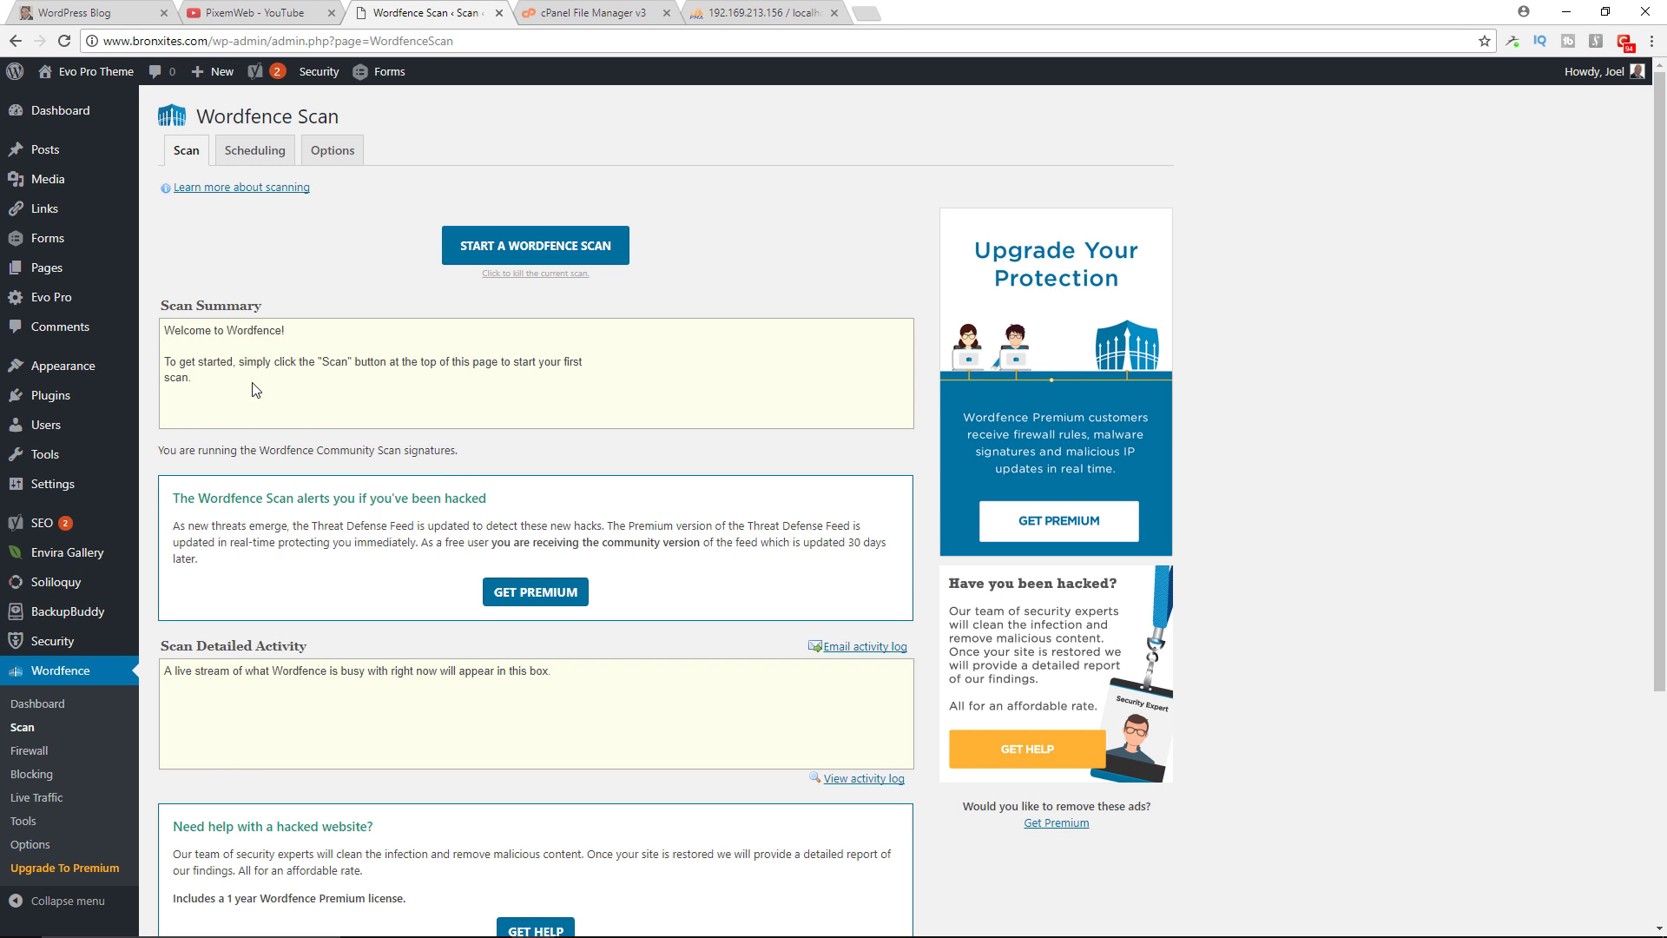
pyautogui.scroll(-4, 763, 316)
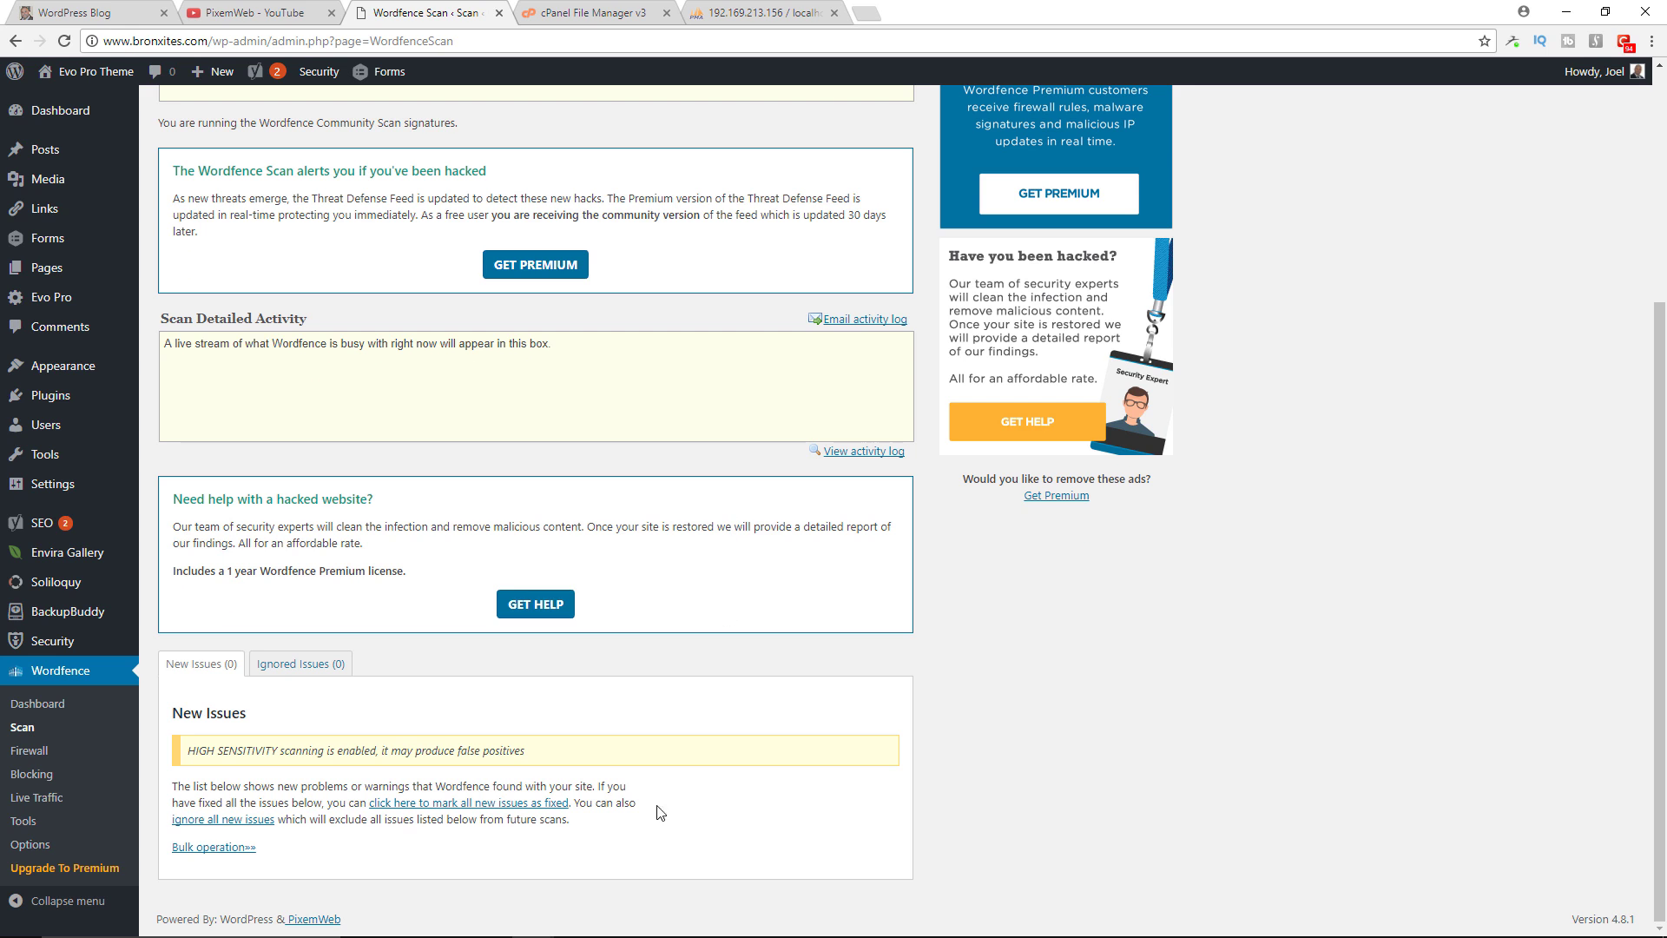
pyautogui.scroll(4, 493, 758)
pyautogui.click(261, 154)
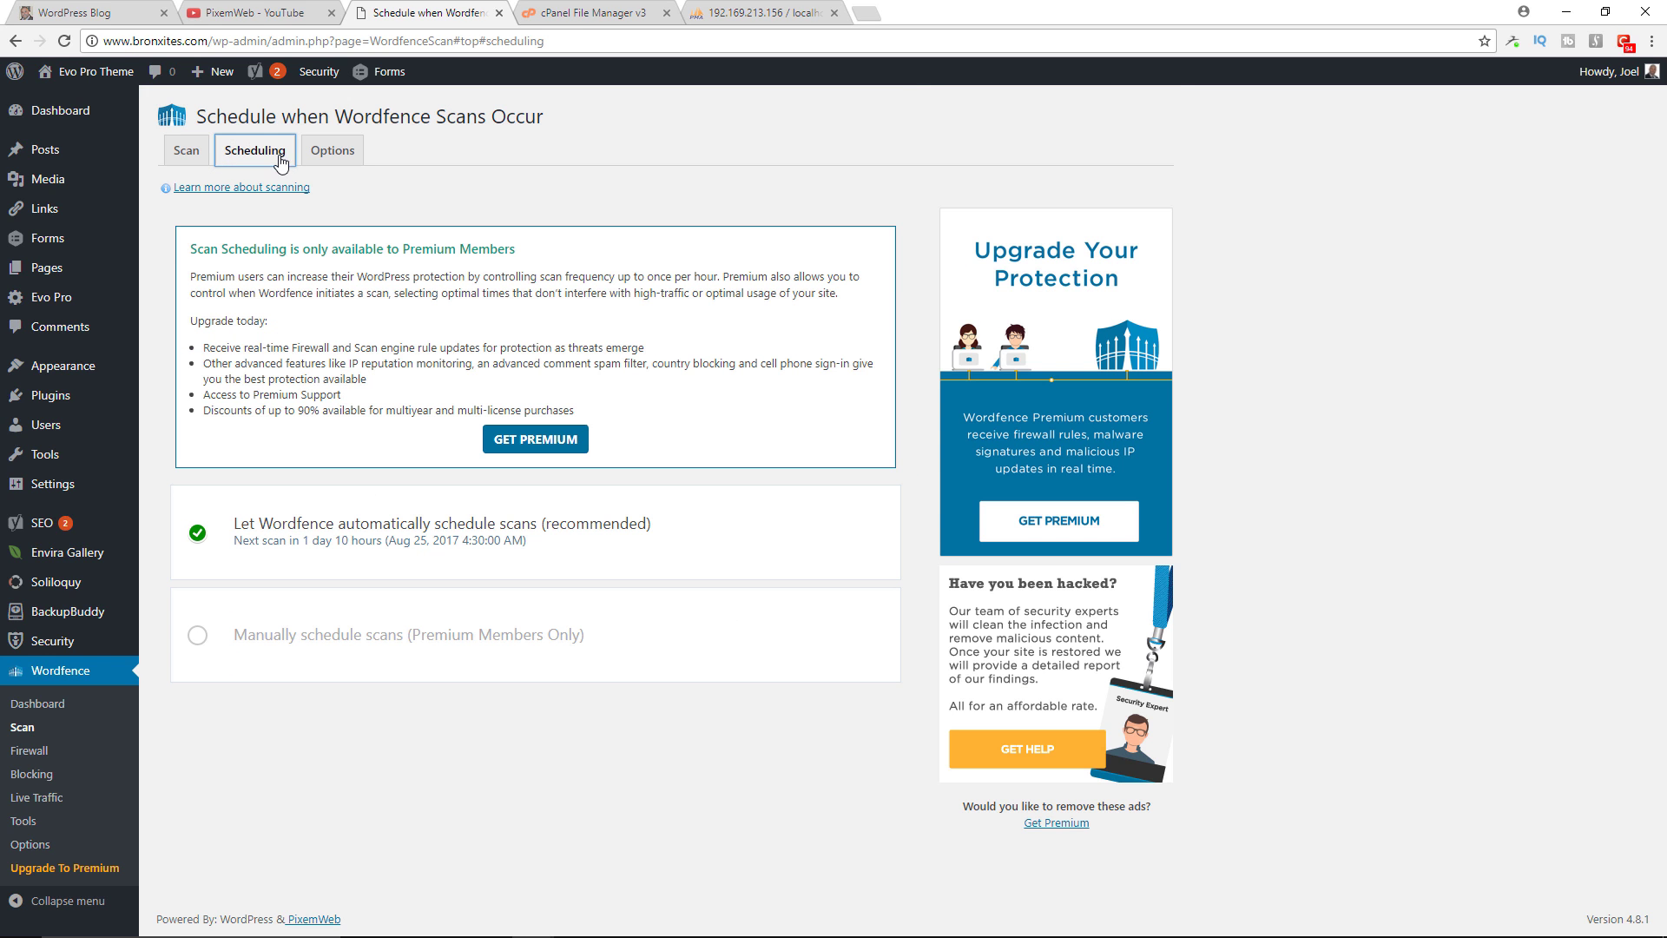
pyautogui.click(343, 153)
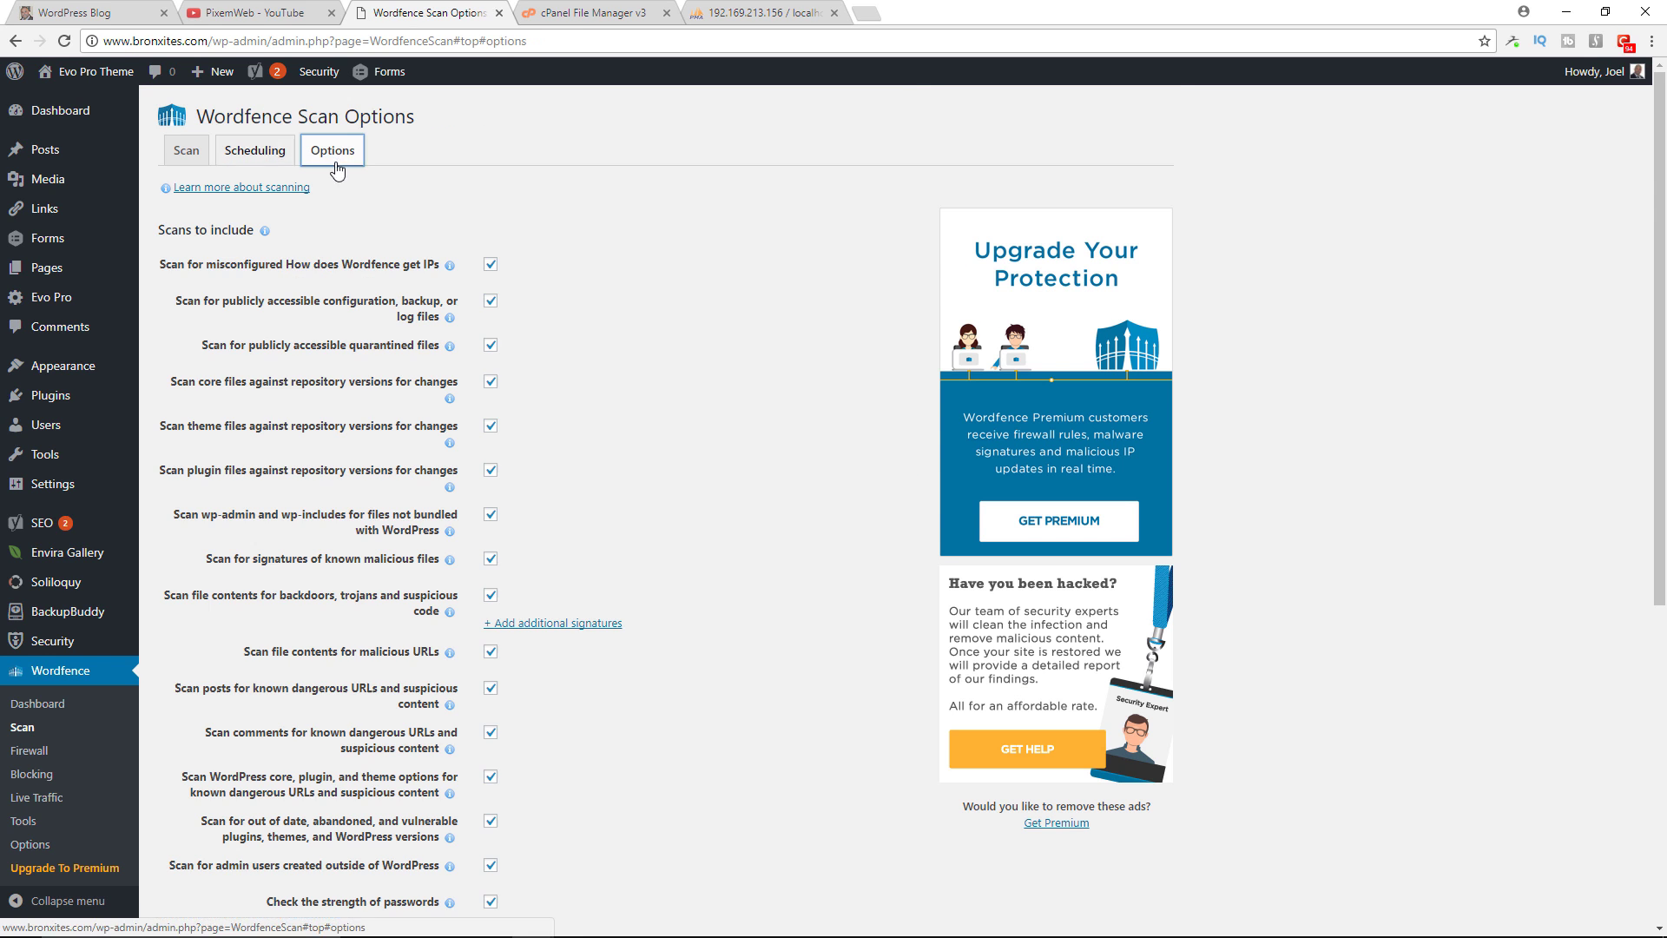
pyautogui.scroll(-3, 751, 503)
pyautogui.scroll(-4, 753, 508)
pyautogui.scroll(7, 753, 511)
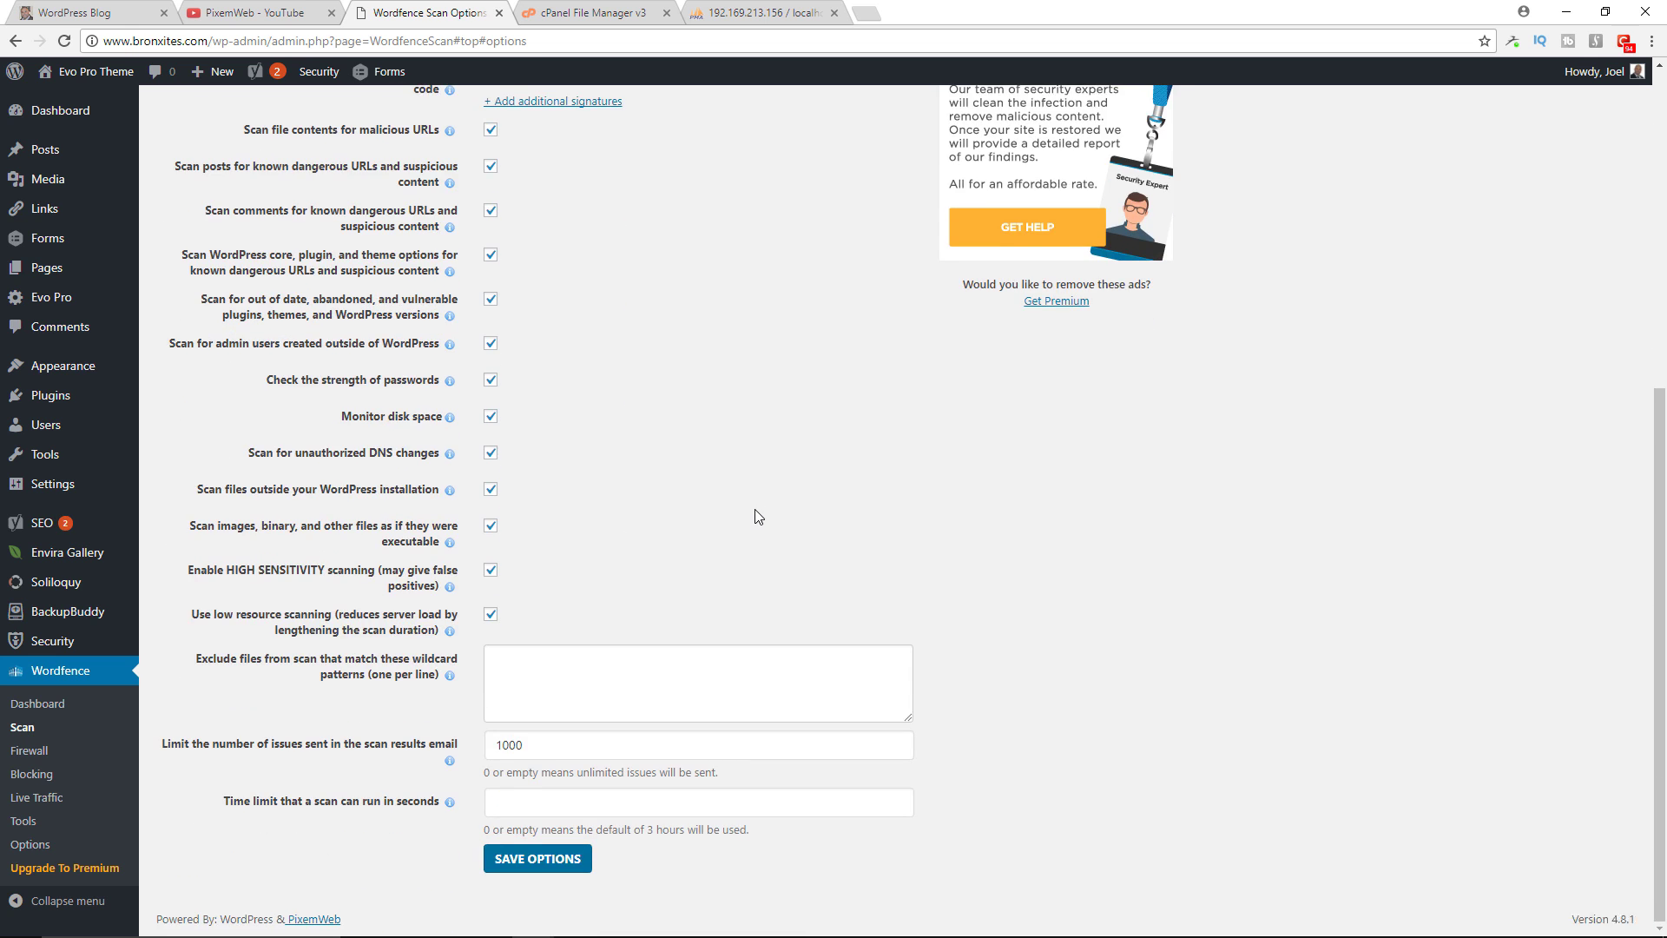
# Step: Return to the Wordfence Dashboard and scroll through its feature status overview
pyautogui.click(38, 703)
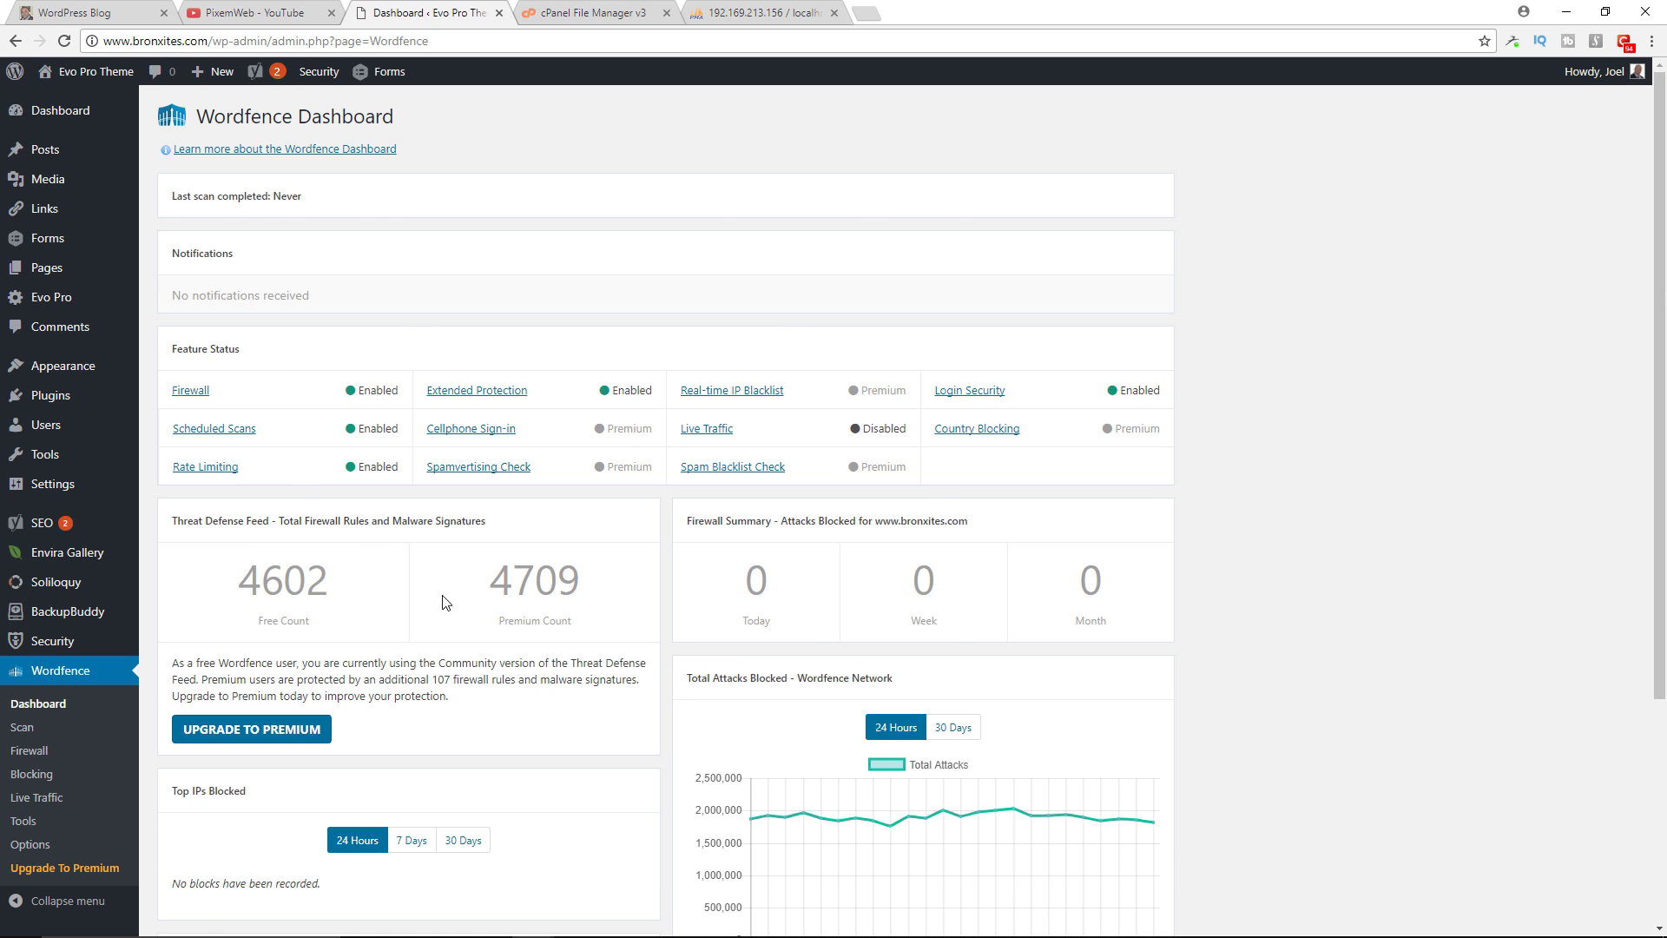
pyautogui.scroll(-4, 232, 506)
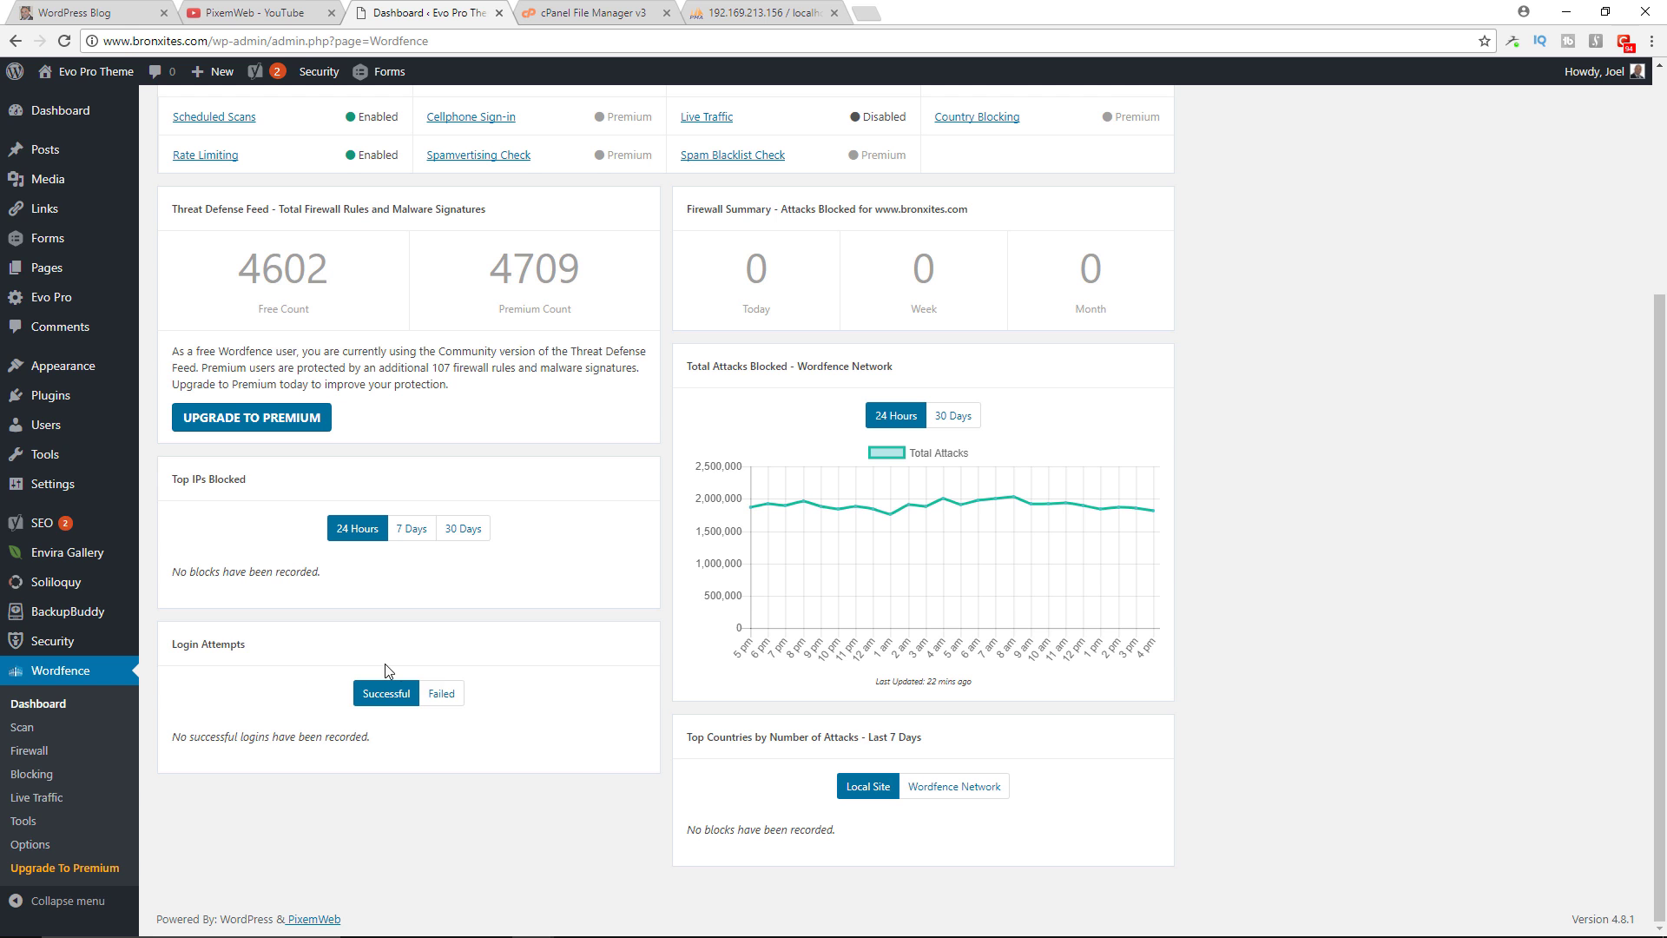
pyautogui.scroll(1, 605, 765)
pyautogui.scroll(3, 605, 765)
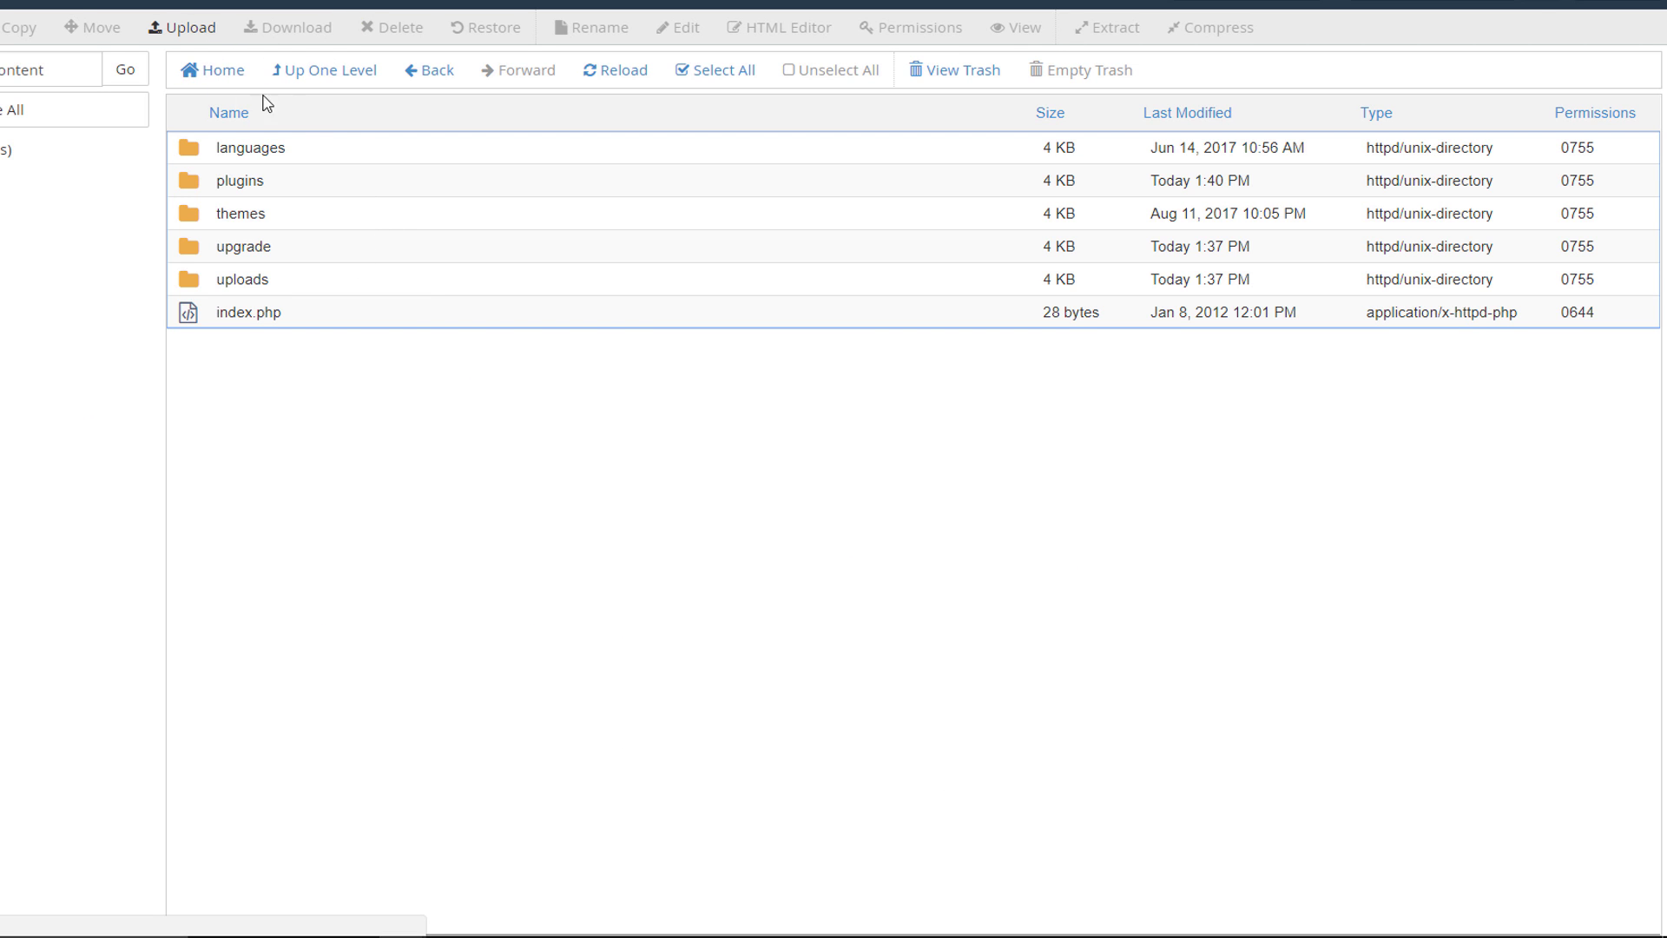
# Step: Reload wp-content to reveal the new wflogs folder and peek into plugins
pyautogui.click(614, 71)
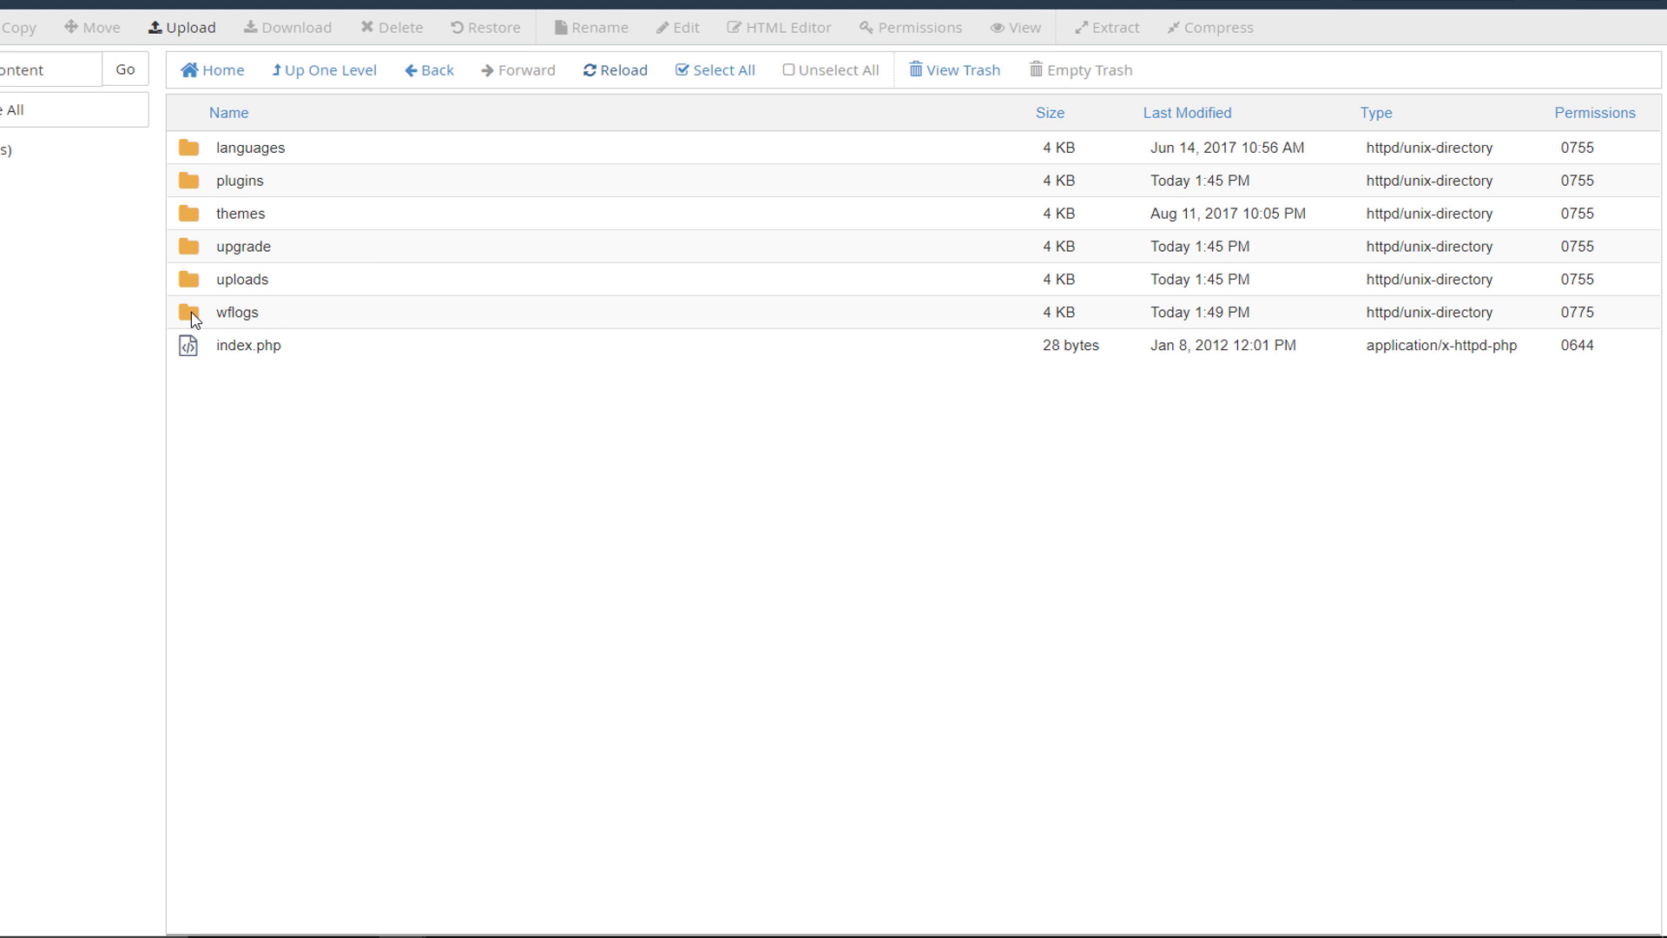
pyautogui.doubleClick(200, 184)
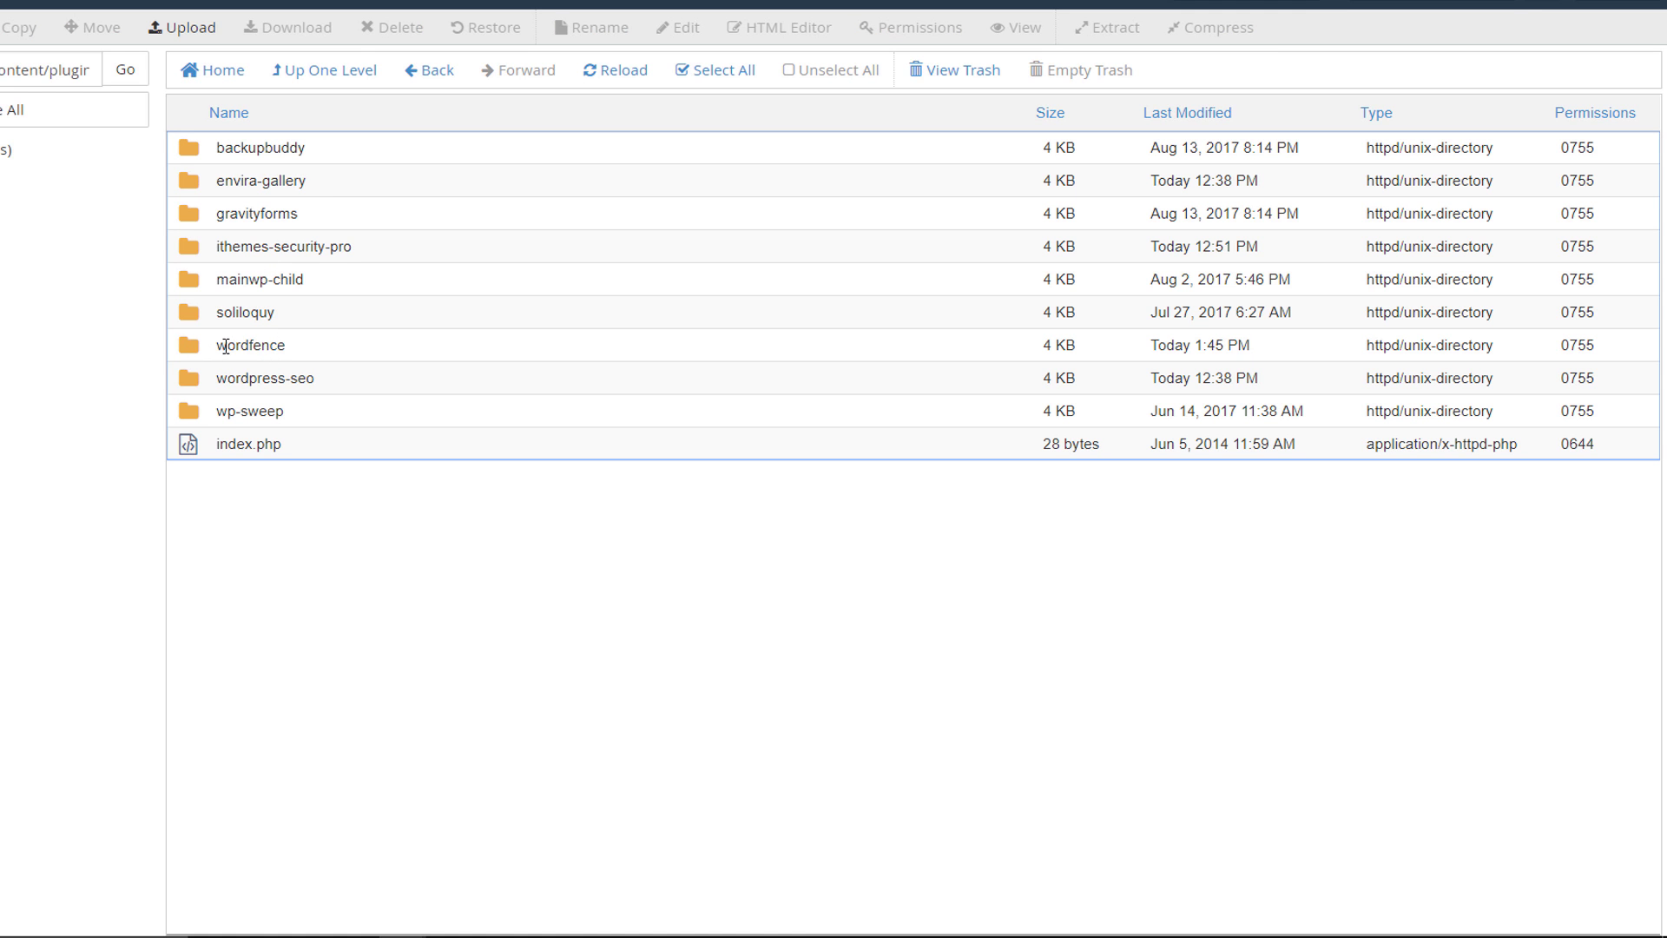
pyautogui.click(327, 73)
# Step: In the site root, open .htaccess to inspect its Wordfence WAF section
pyautogui.click(324, 73)
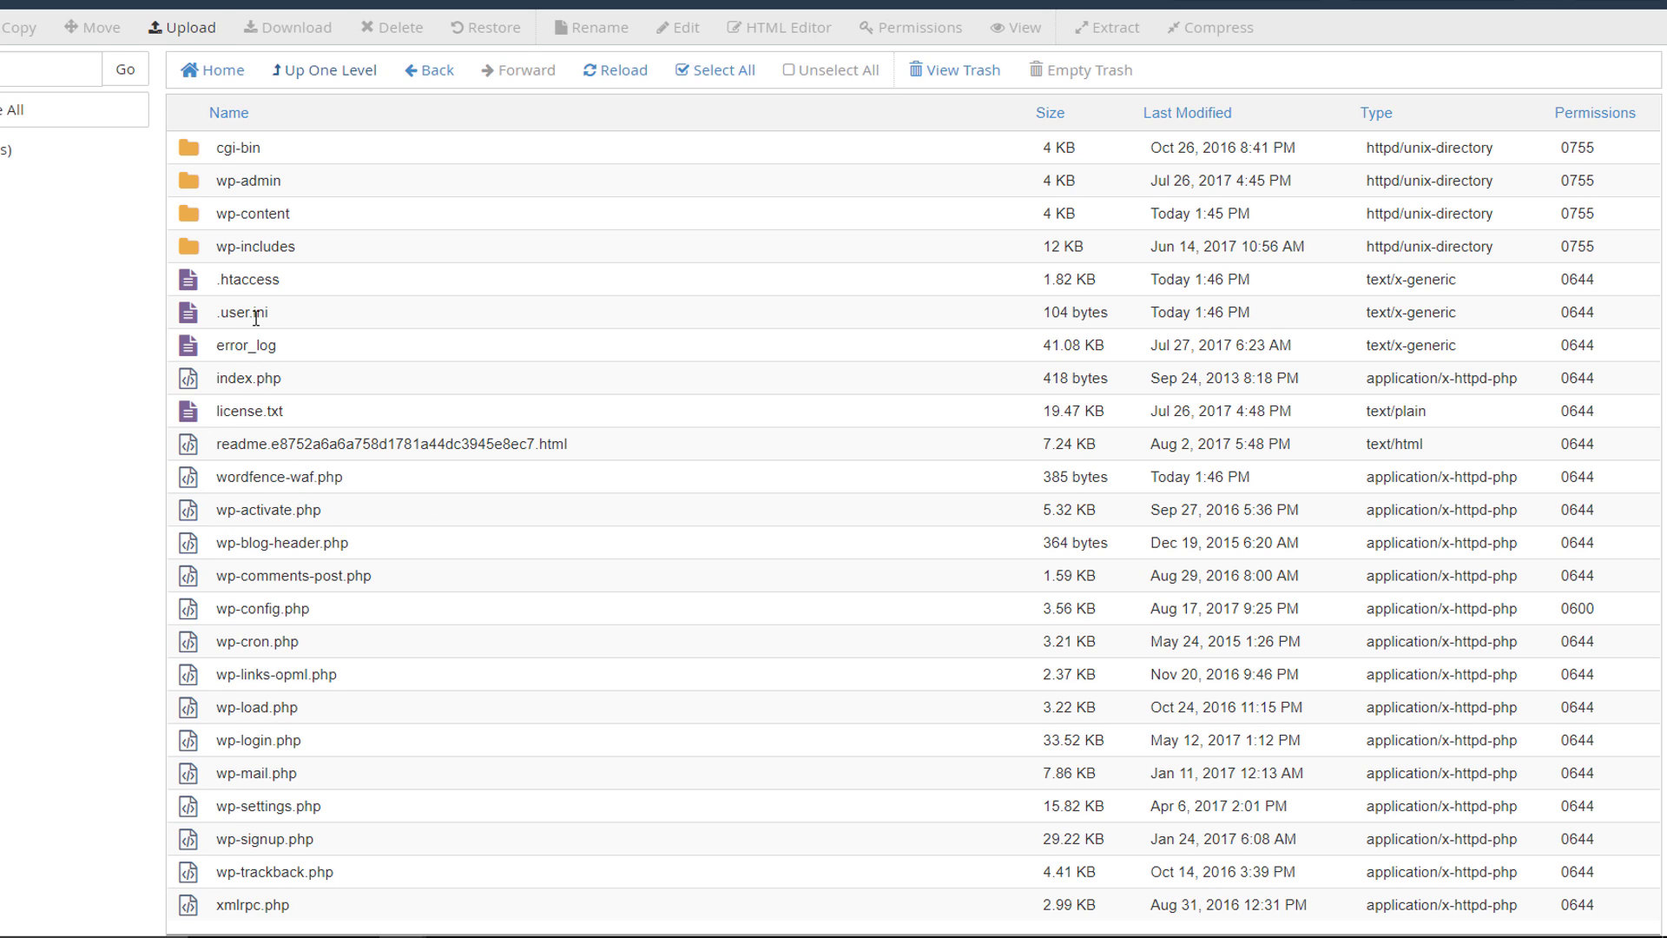
pyautogui.click(191, 284)
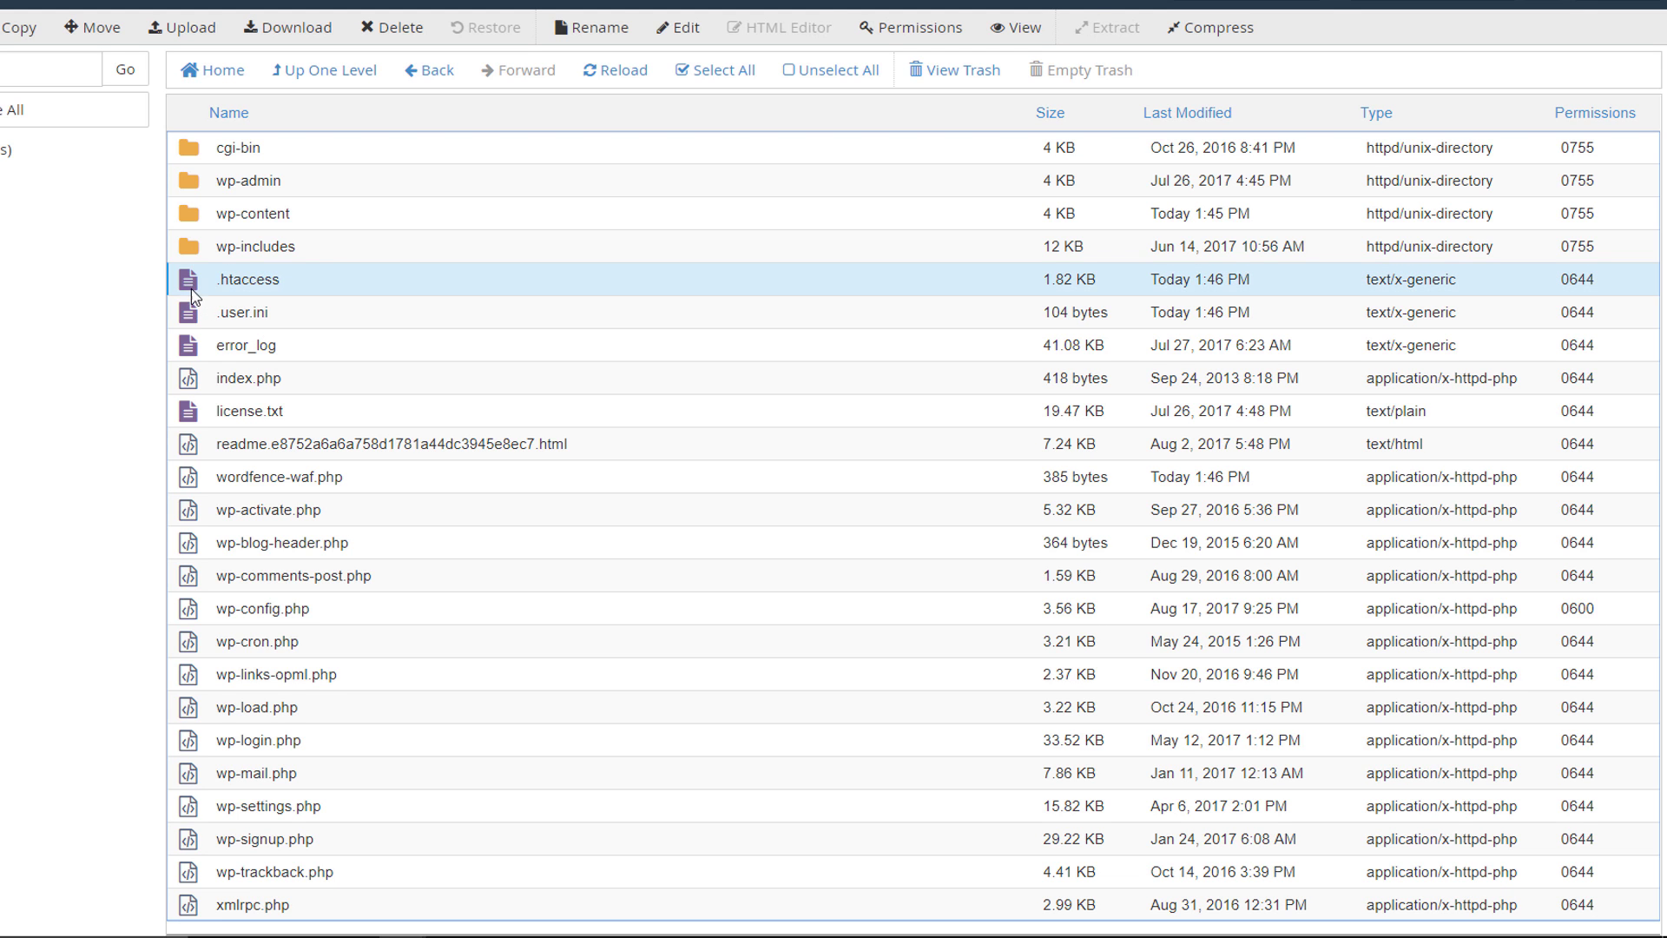
pyautogui.click(685, 30)
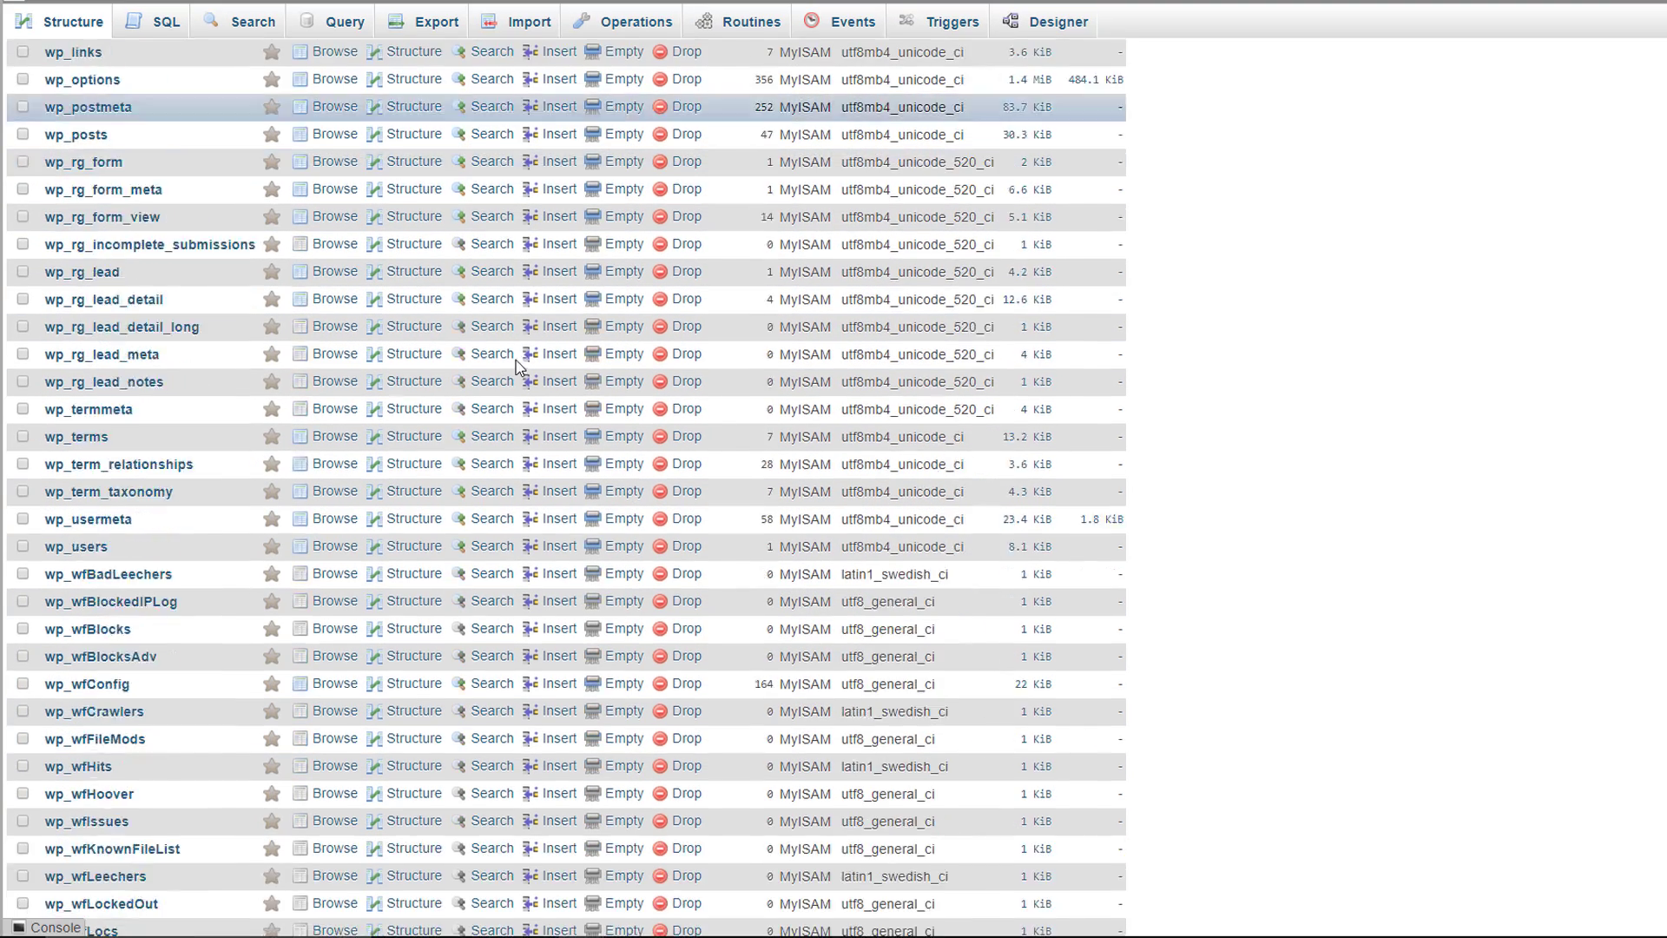
# Step: Scroll the phpMyAdmin table list to inspect the new wp_wf Wordfence tables
pyautogui.scroll(-8, 518, 365)
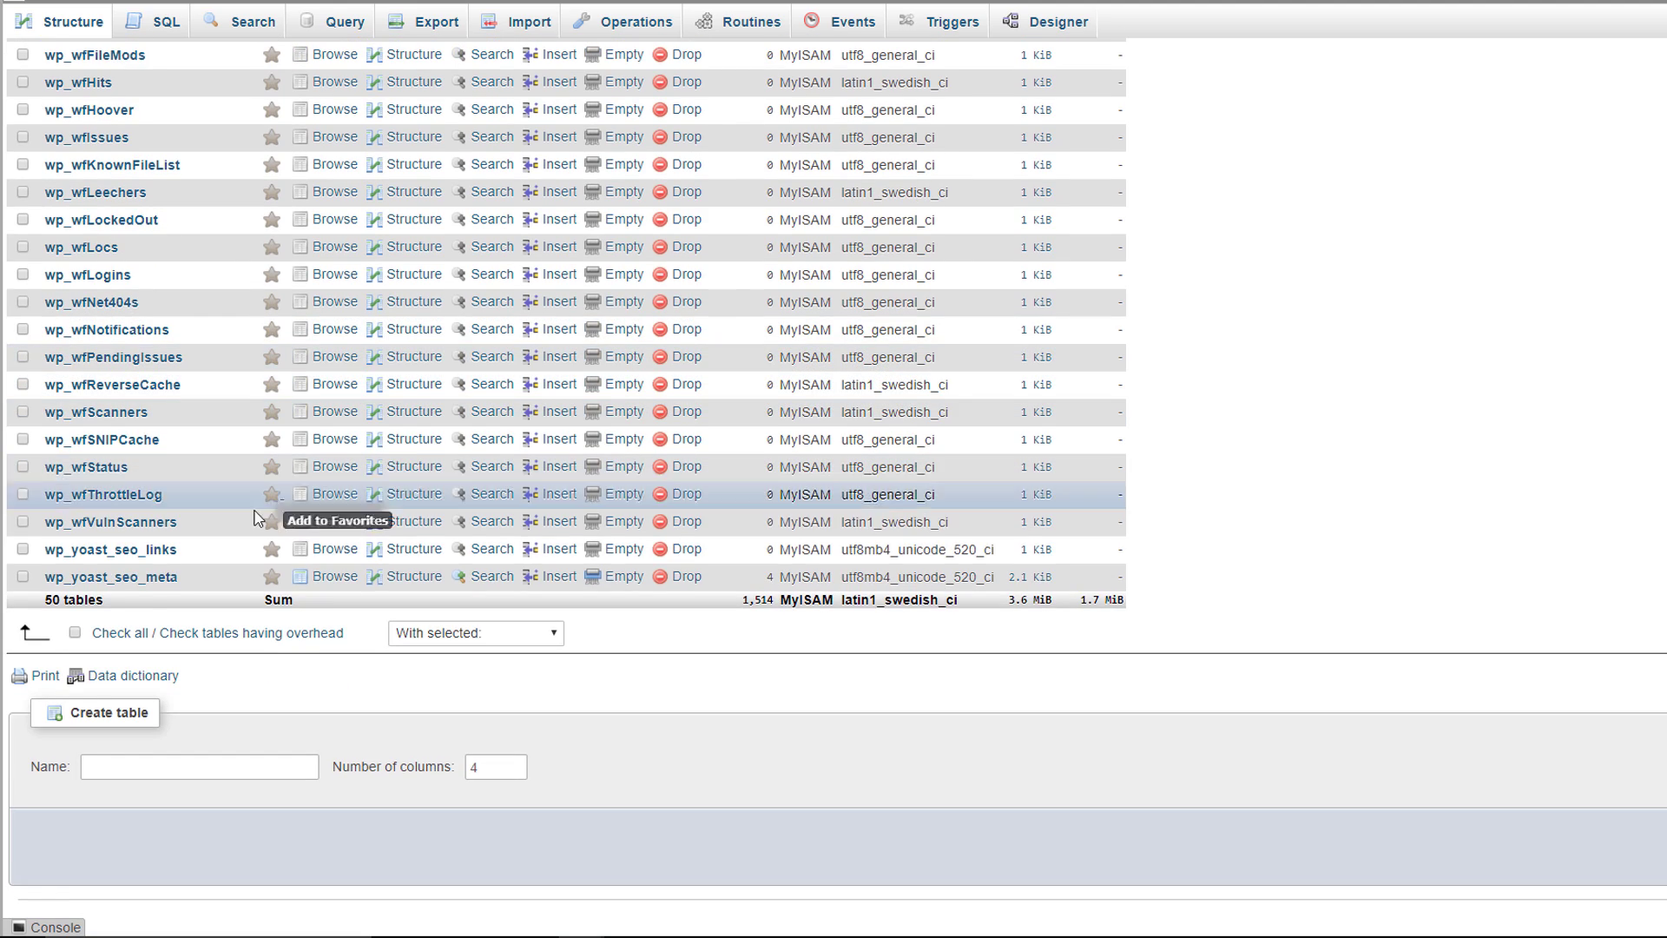
pyautogui.scroll(6, 205, 560)
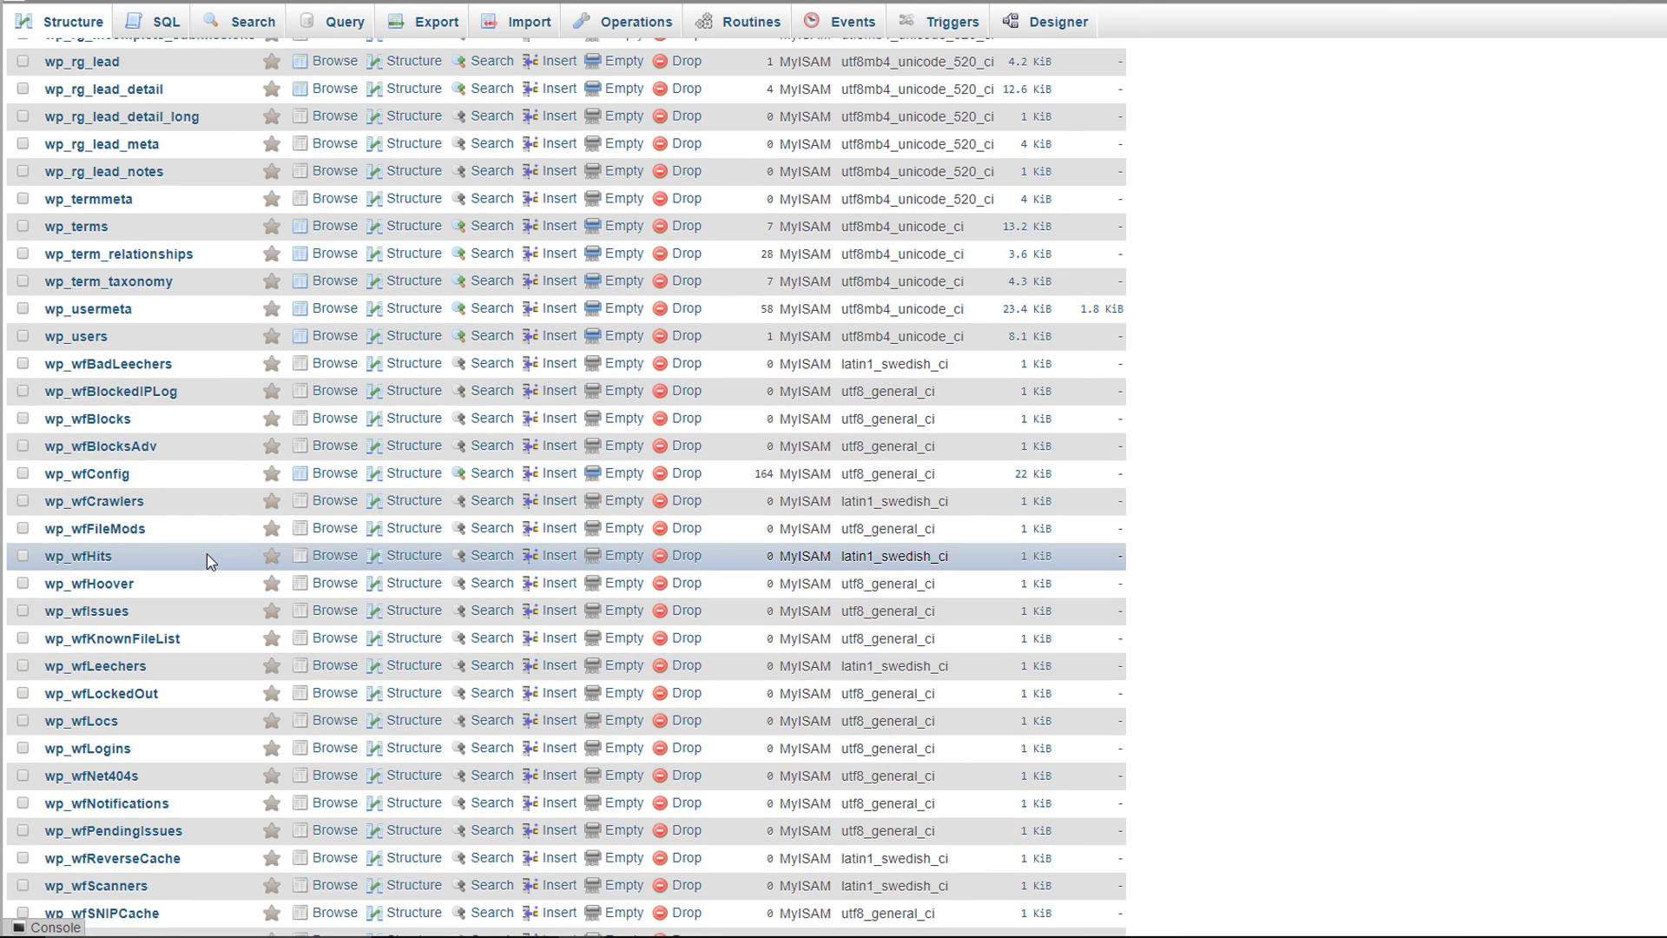
pyautogui.scroll(-2, 208, 560)
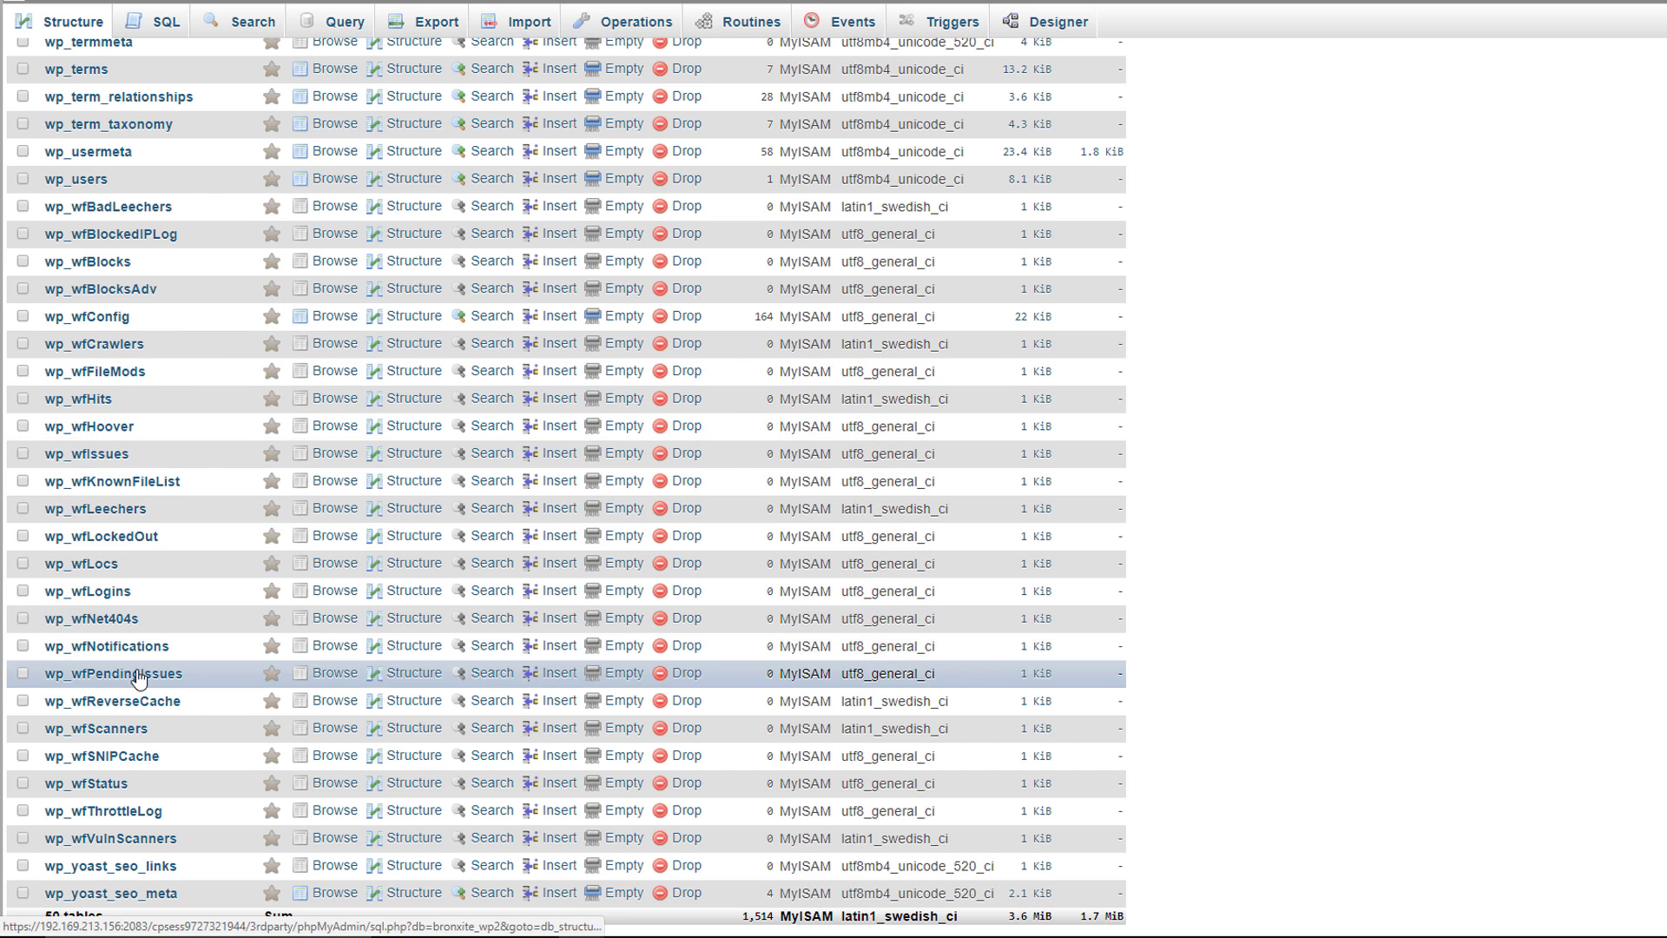